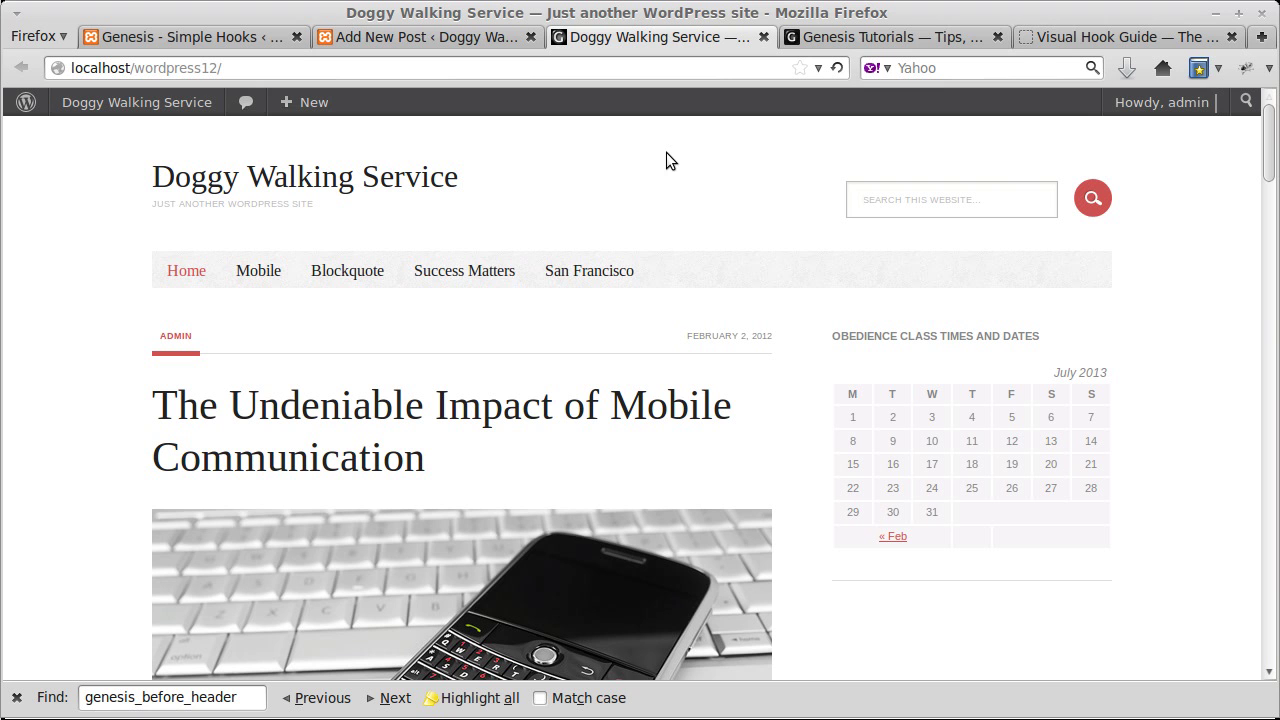
- Examine the WordPress, document and header hook fields on the Genesis Simple Hooks settings page, including wp_head and wp_footer
click(207, 38)
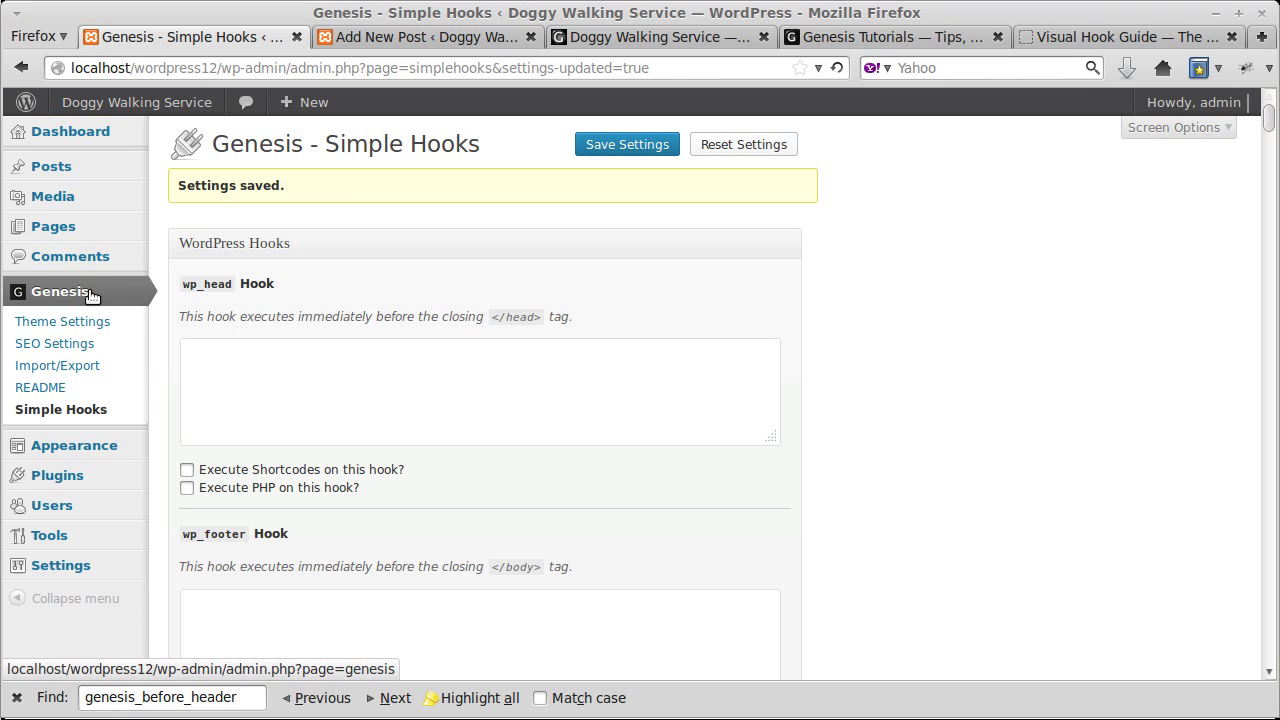
mouse_move(42, 137)
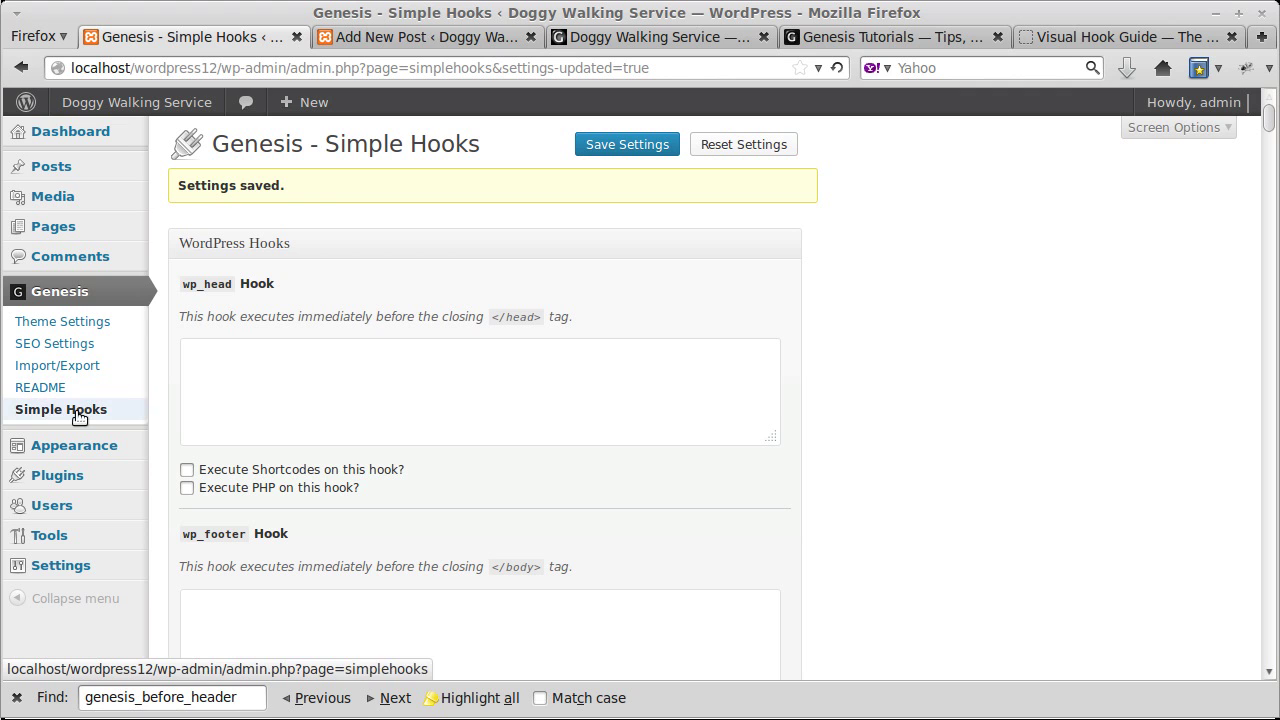
click(288, 392)
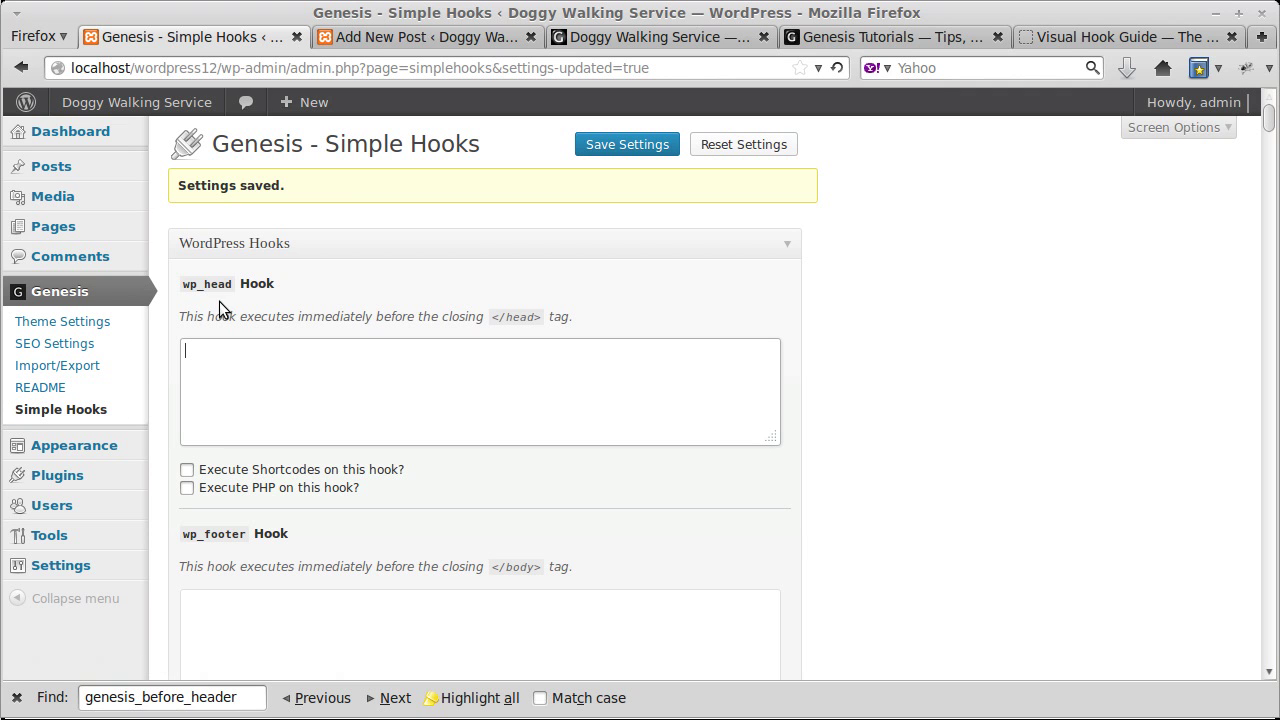
drag(234, 287, 196, 286)
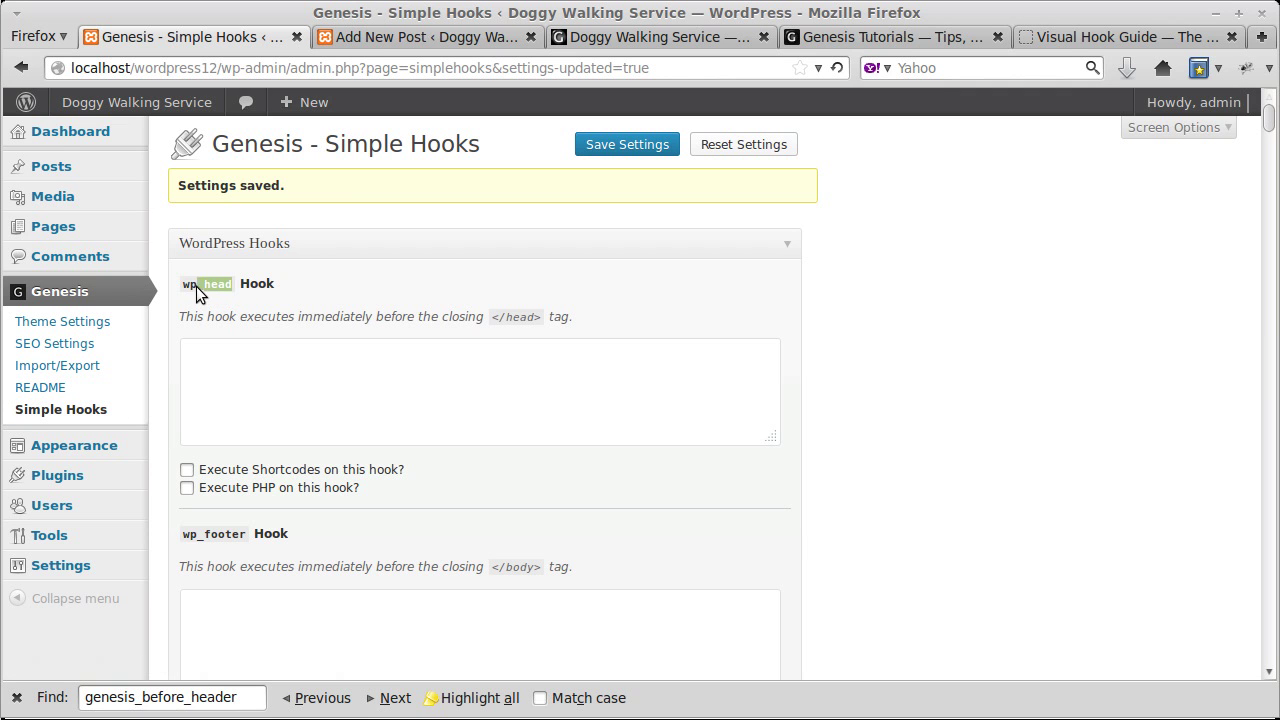
scroll(510, 338, down, 6)
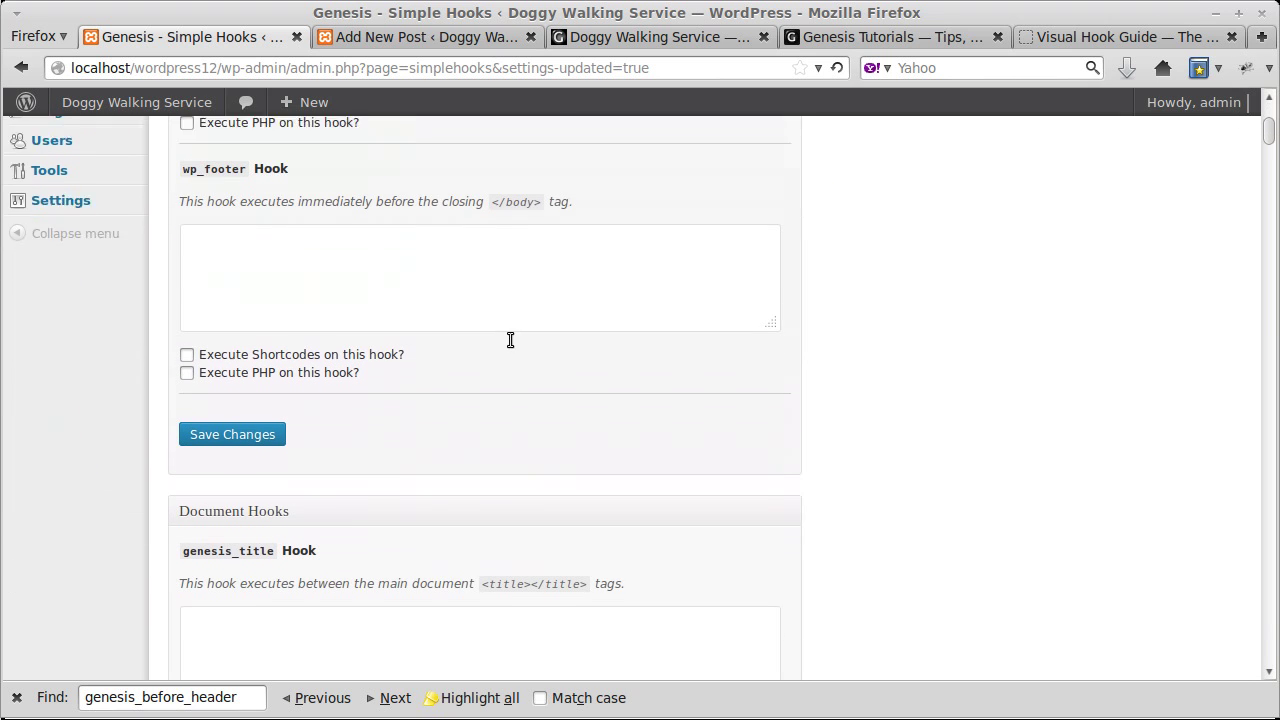
click(397, 254)
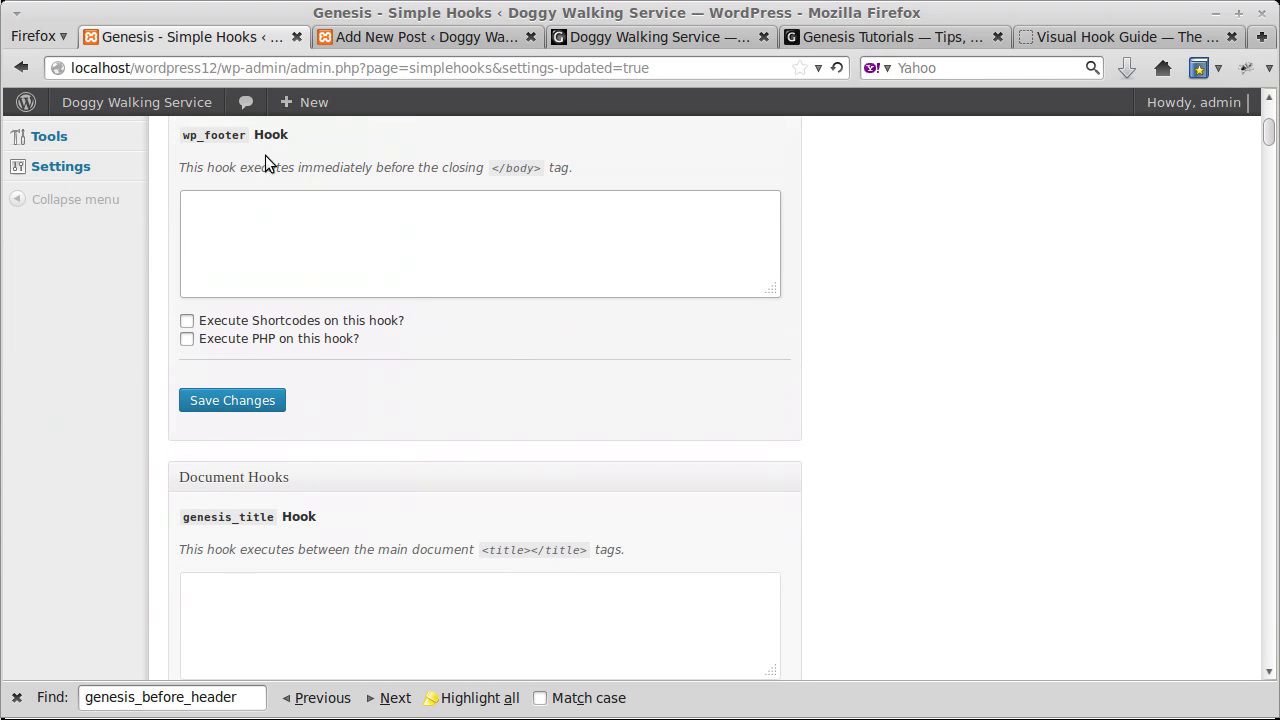
drag(244, 134, 178, 139)
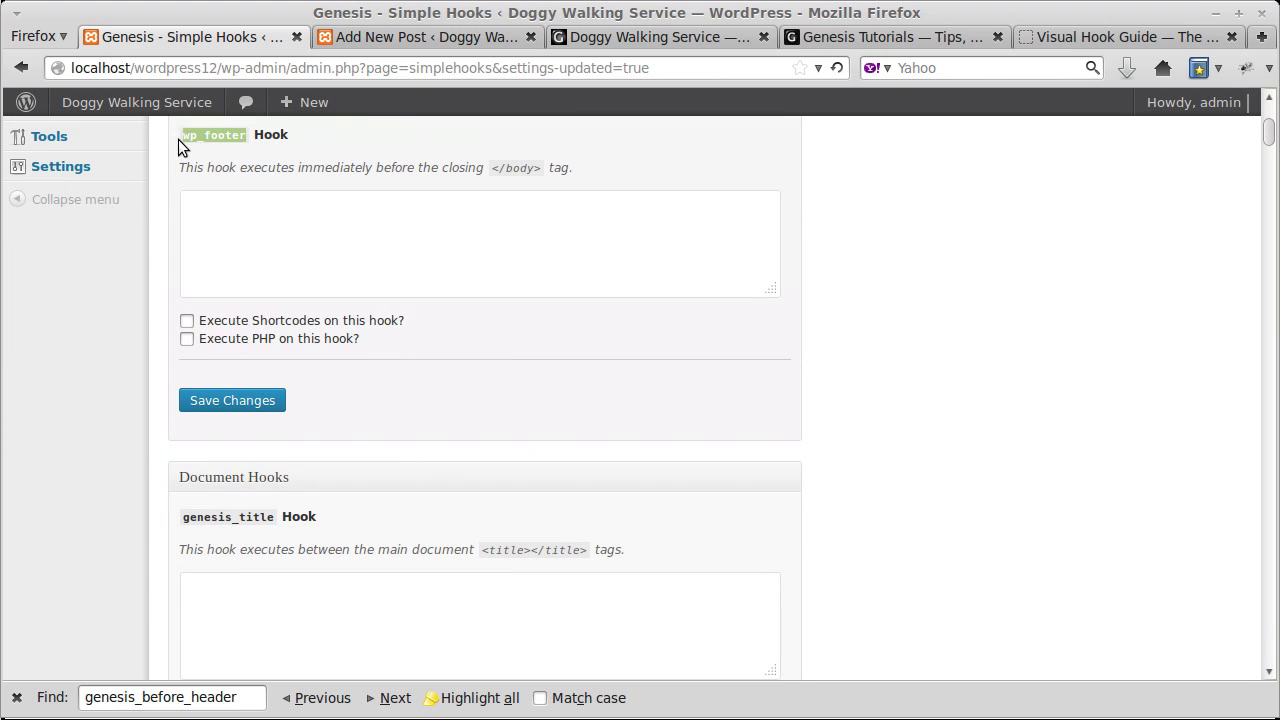
scroll(418, 424, down, 10)
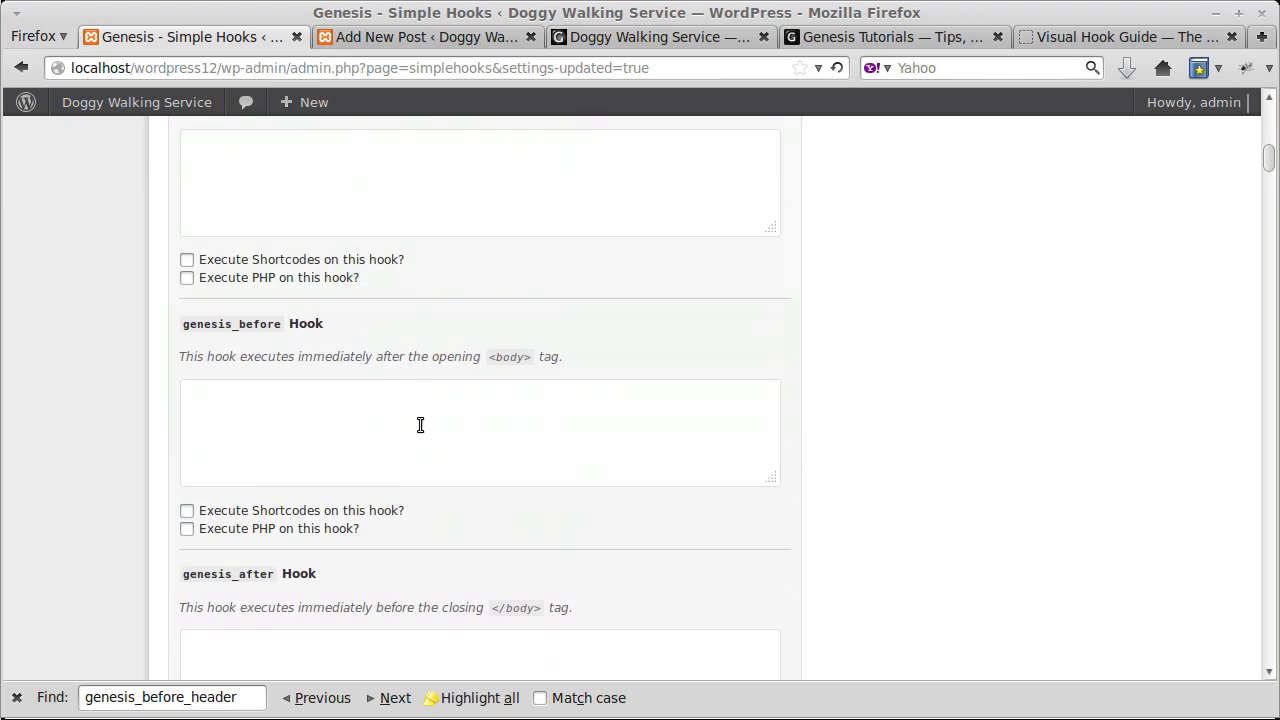
scroll(418, 425, down, 5)
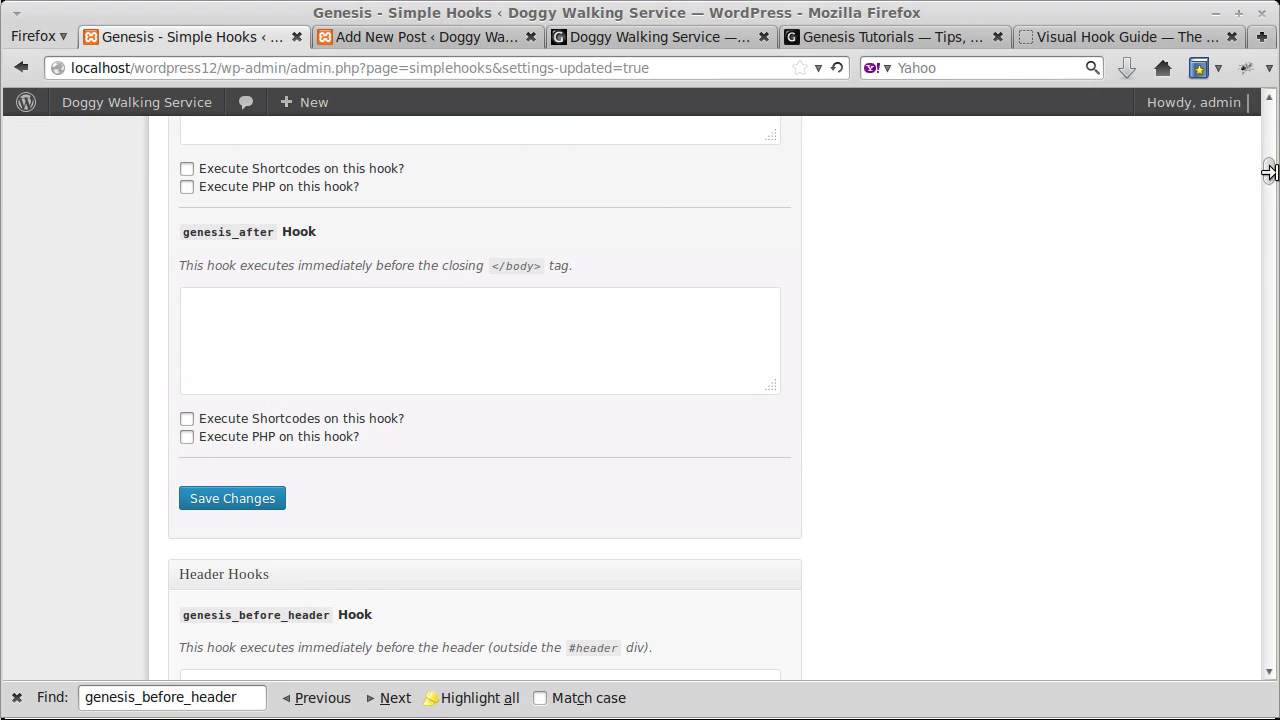
drag(1268, 170, 1272, 110)
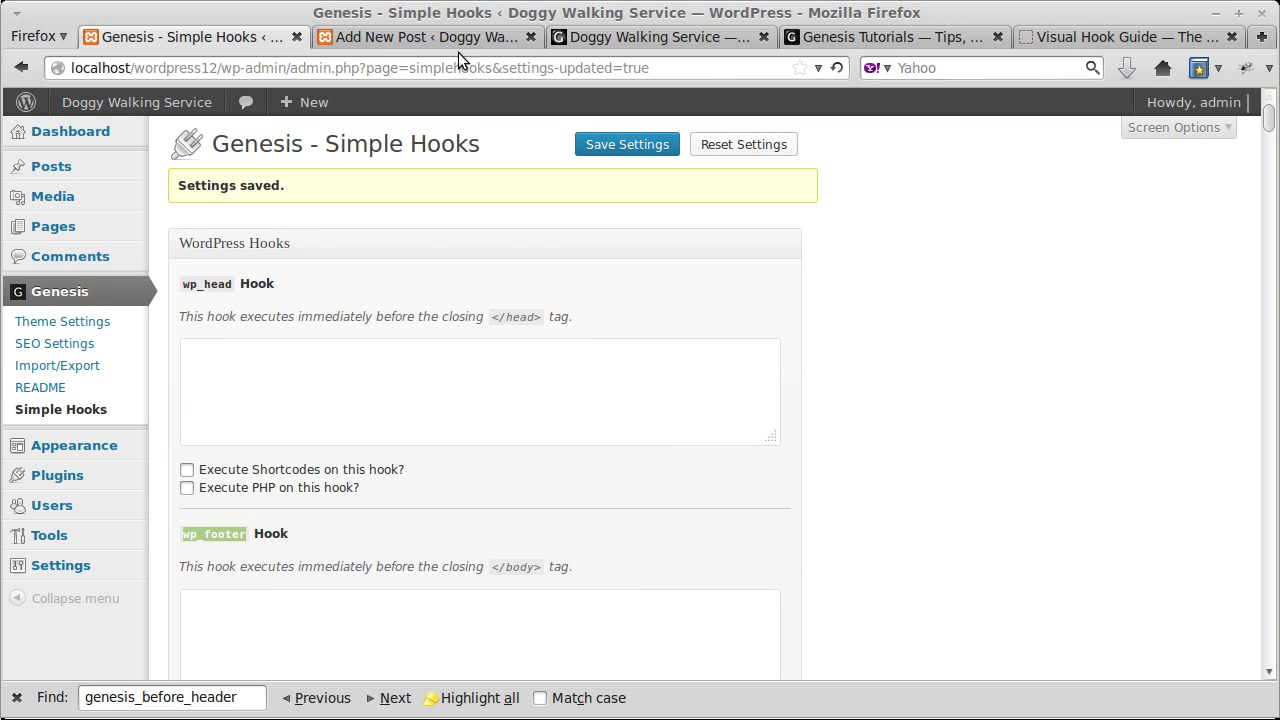
- Examine the Visual Hook Guide on the Genesis Tutorials site for hook positions around the header, navigation and content
click(601, 43)
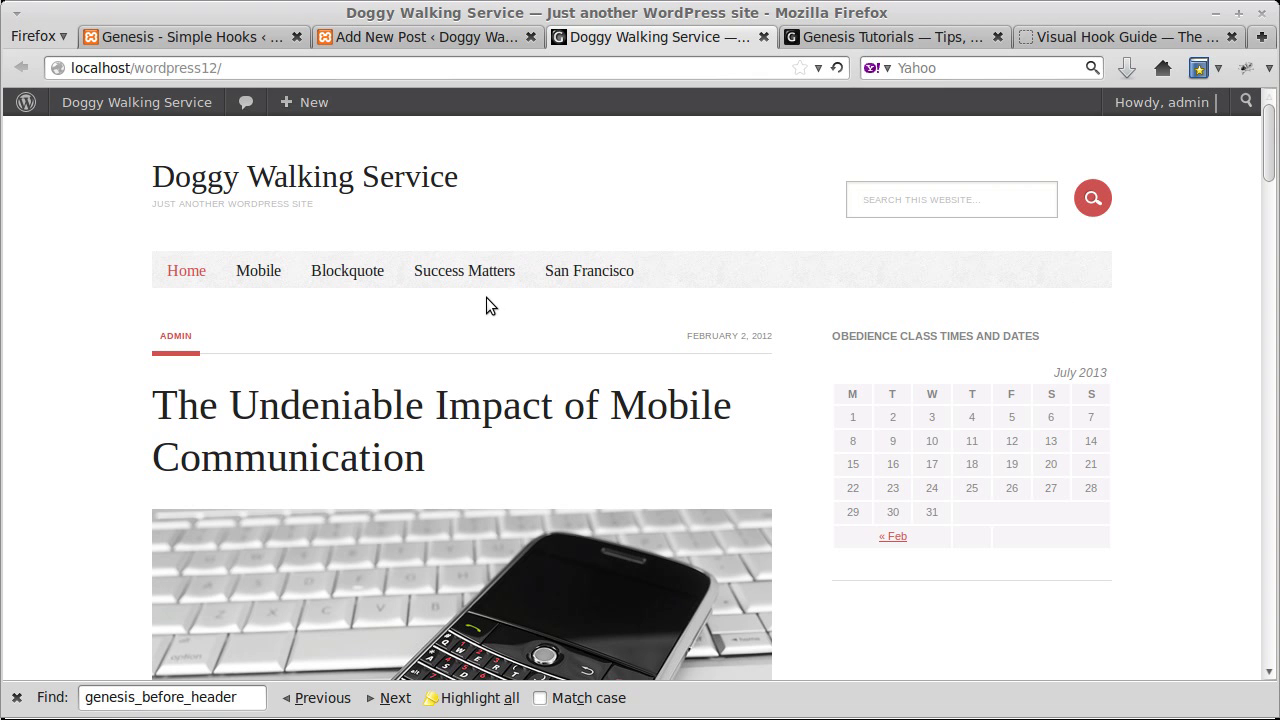
click(880, 40)
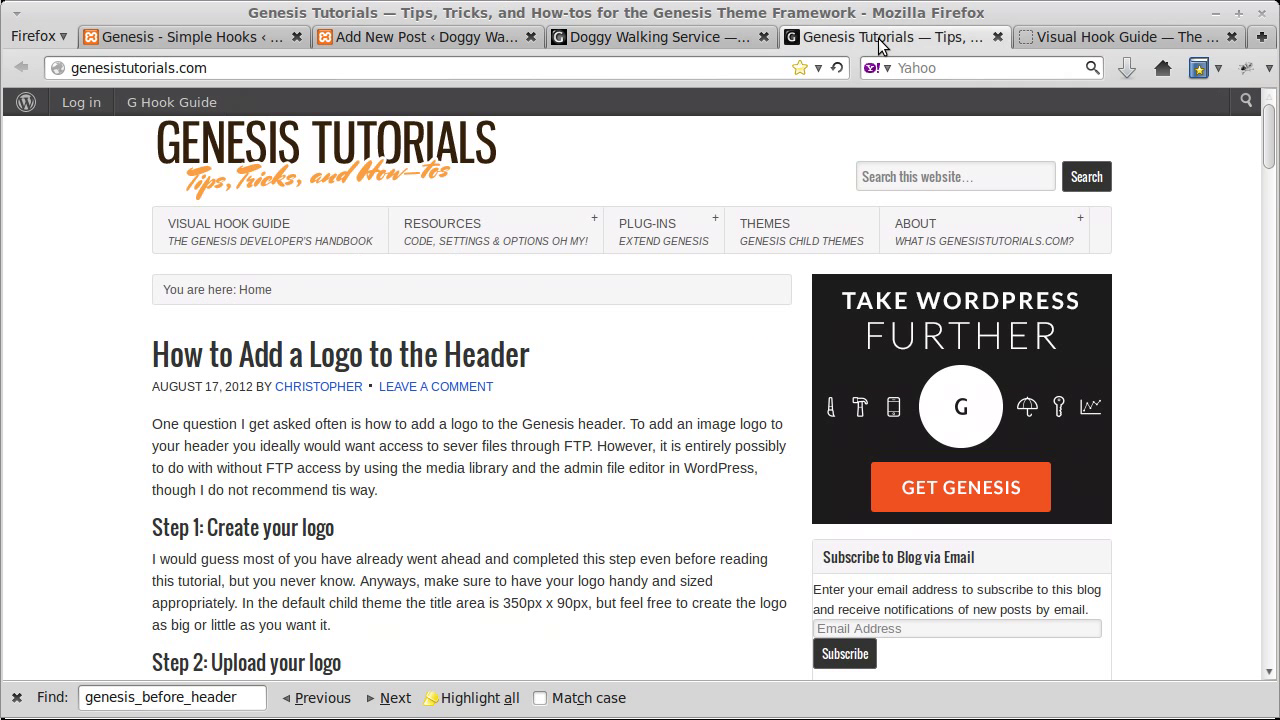
click(1048, 37)
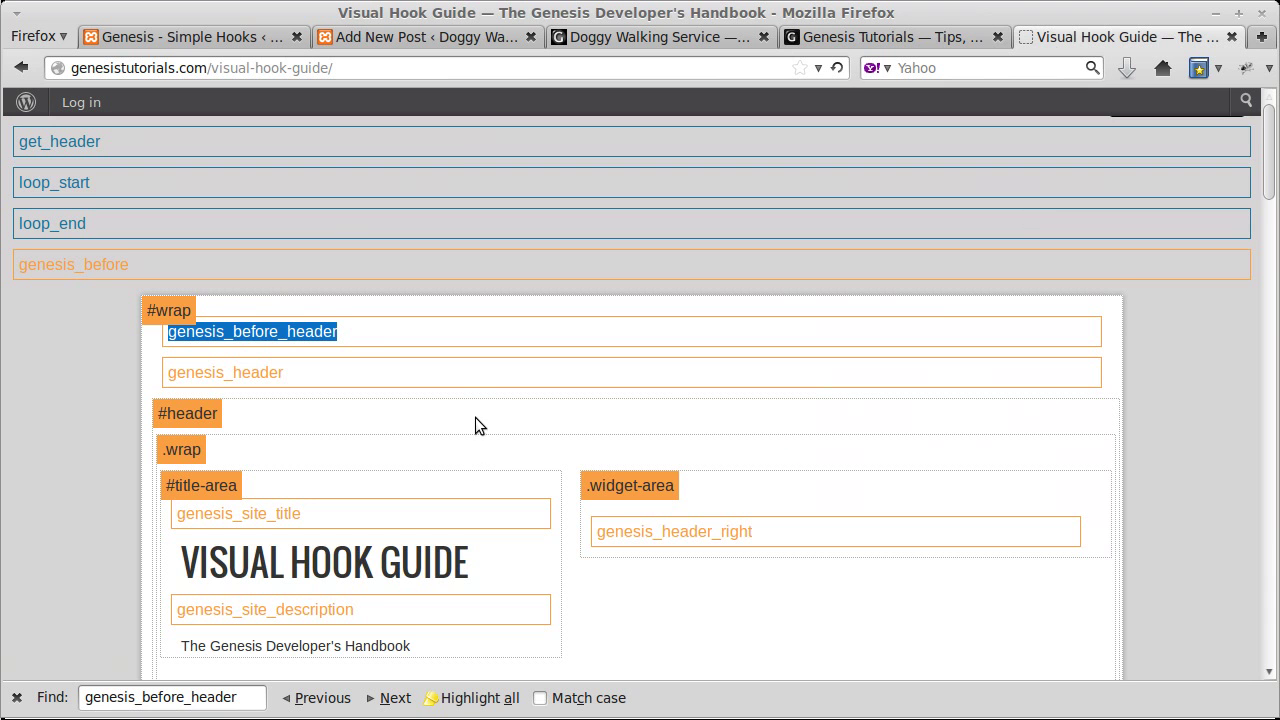
scroll(475, 417, down, 6)
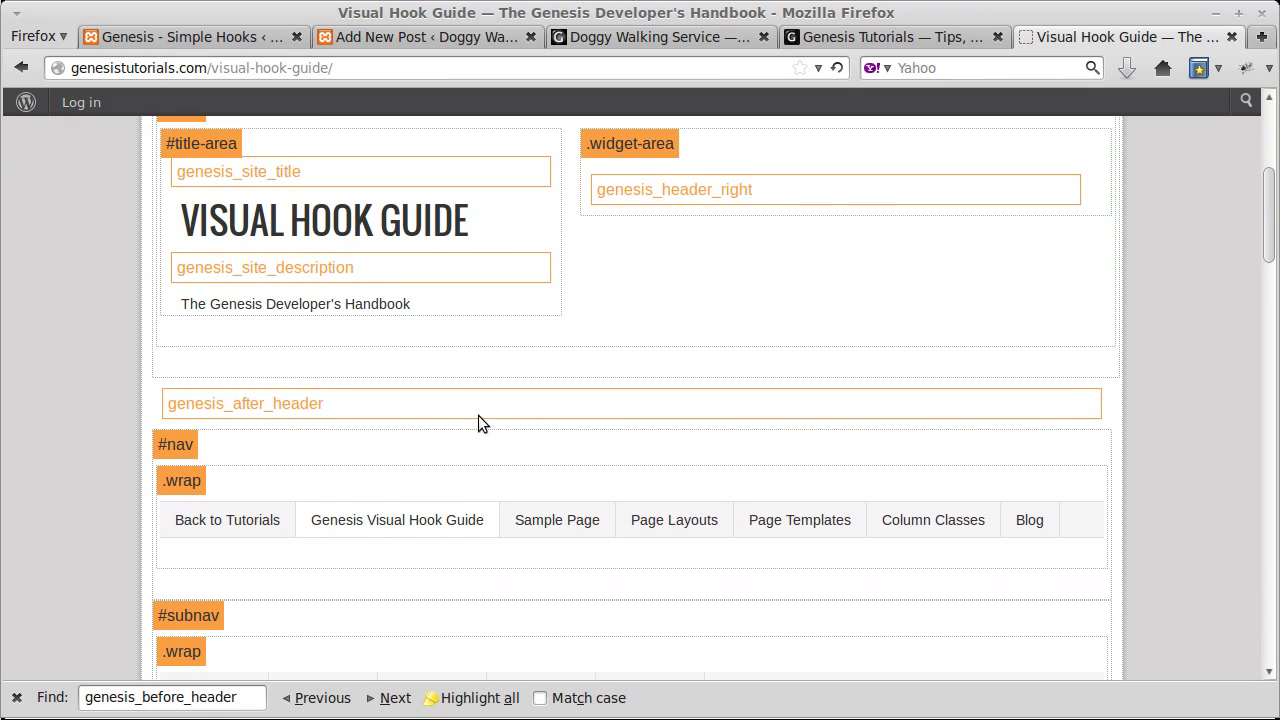
scroll(478, 415, down, 4)
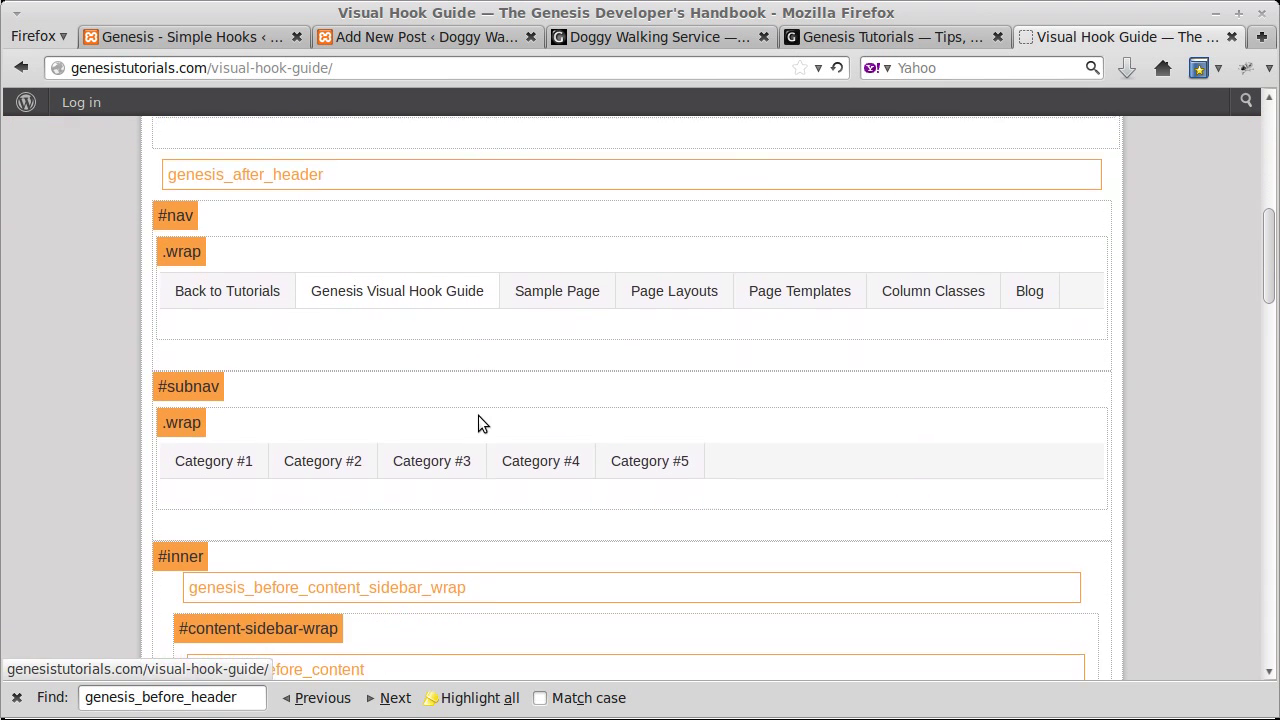
scroll(478, 415, down, 2)
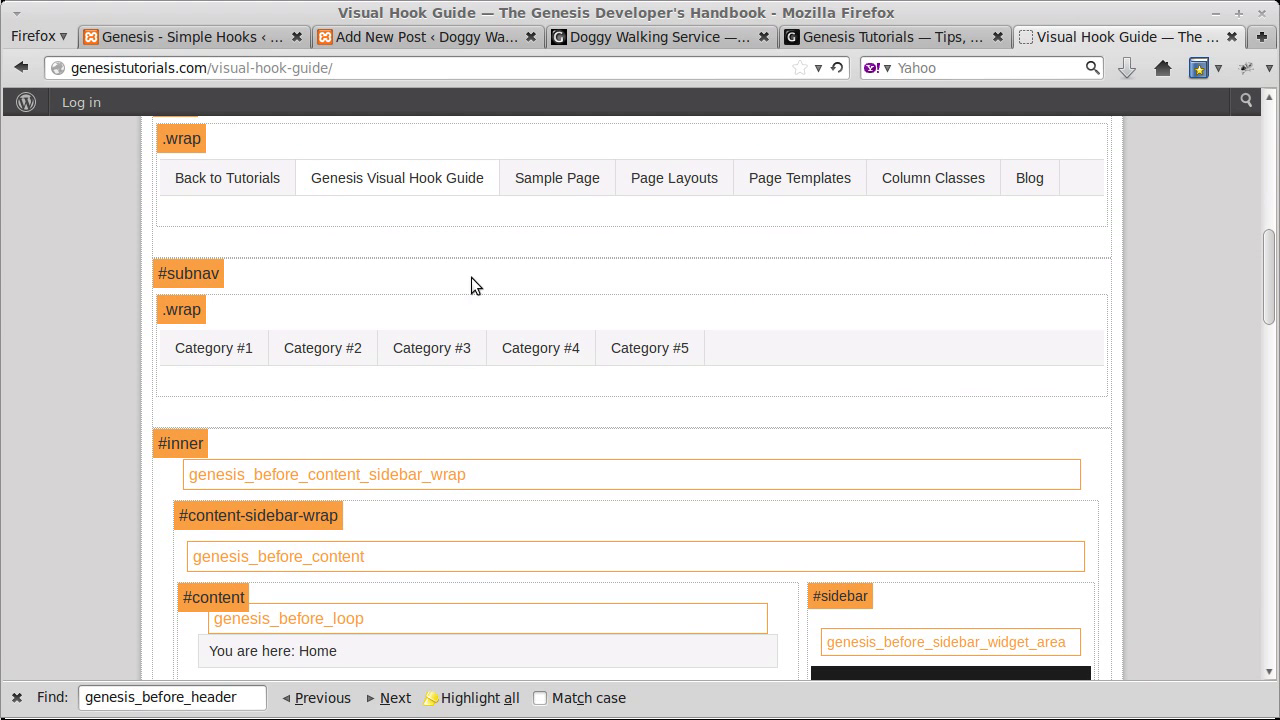
- Compare the site's homepage with the Visual Hook Guide and copy the hook name genesis_before_content from the guide
click(594, 40)
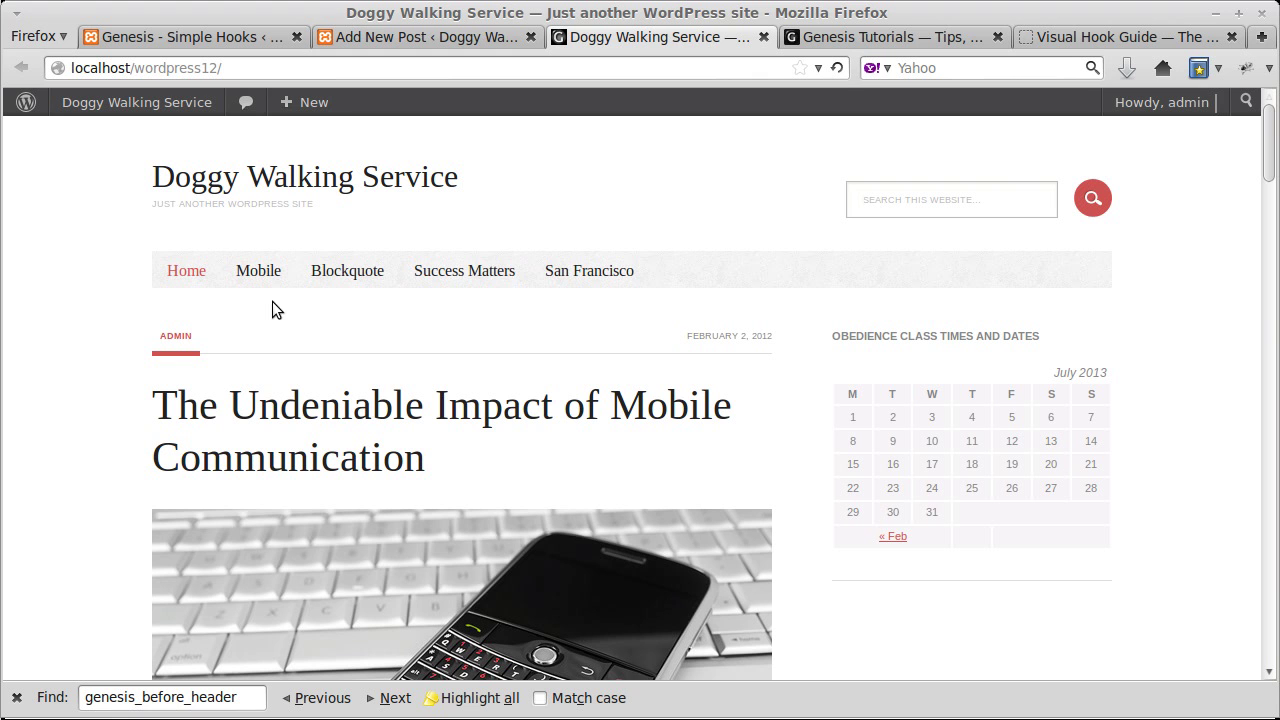
key(alt+5)
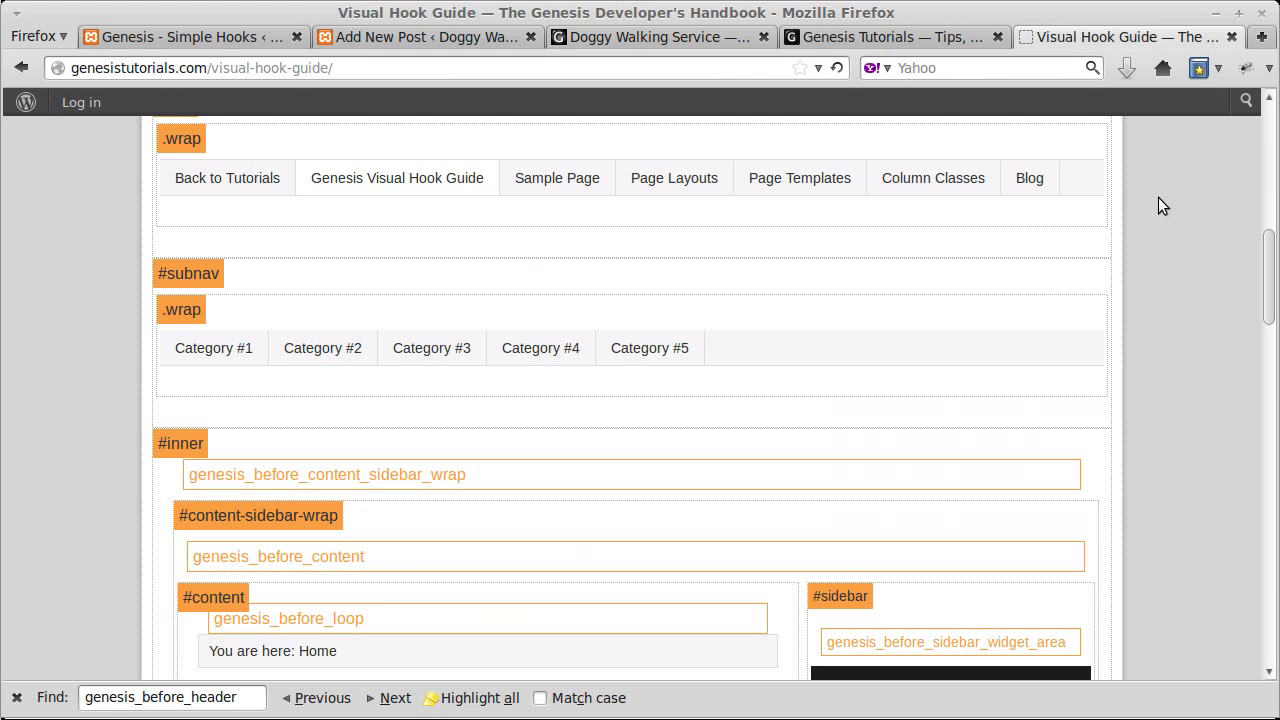
scroll(1160, 385, down, 3)
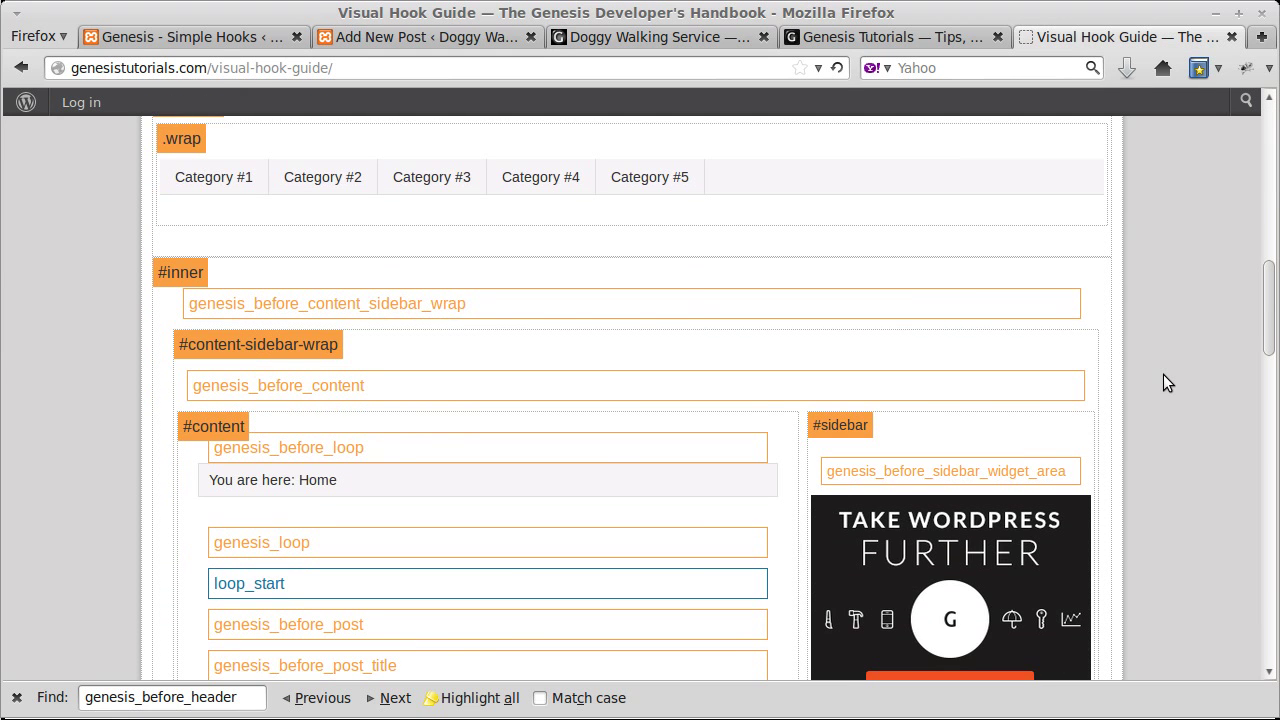
scroll(1155, 375, down, 1)
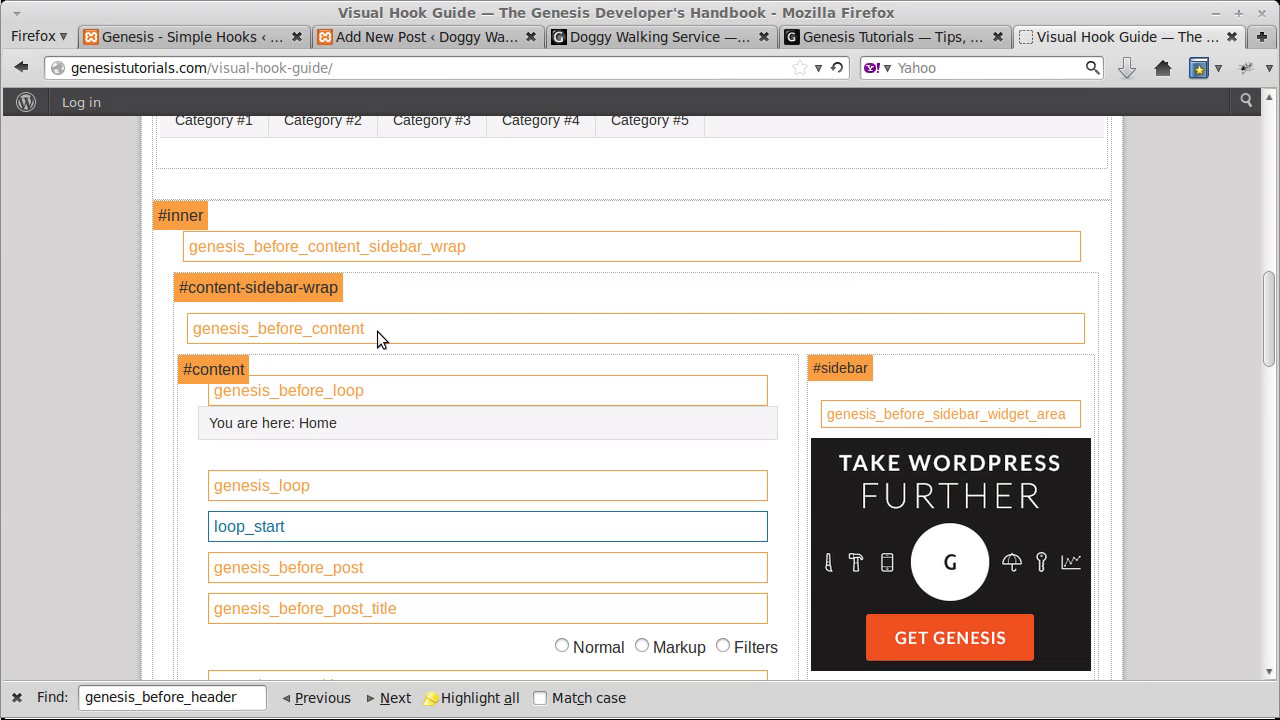
drag(377, 327, 188, 329)
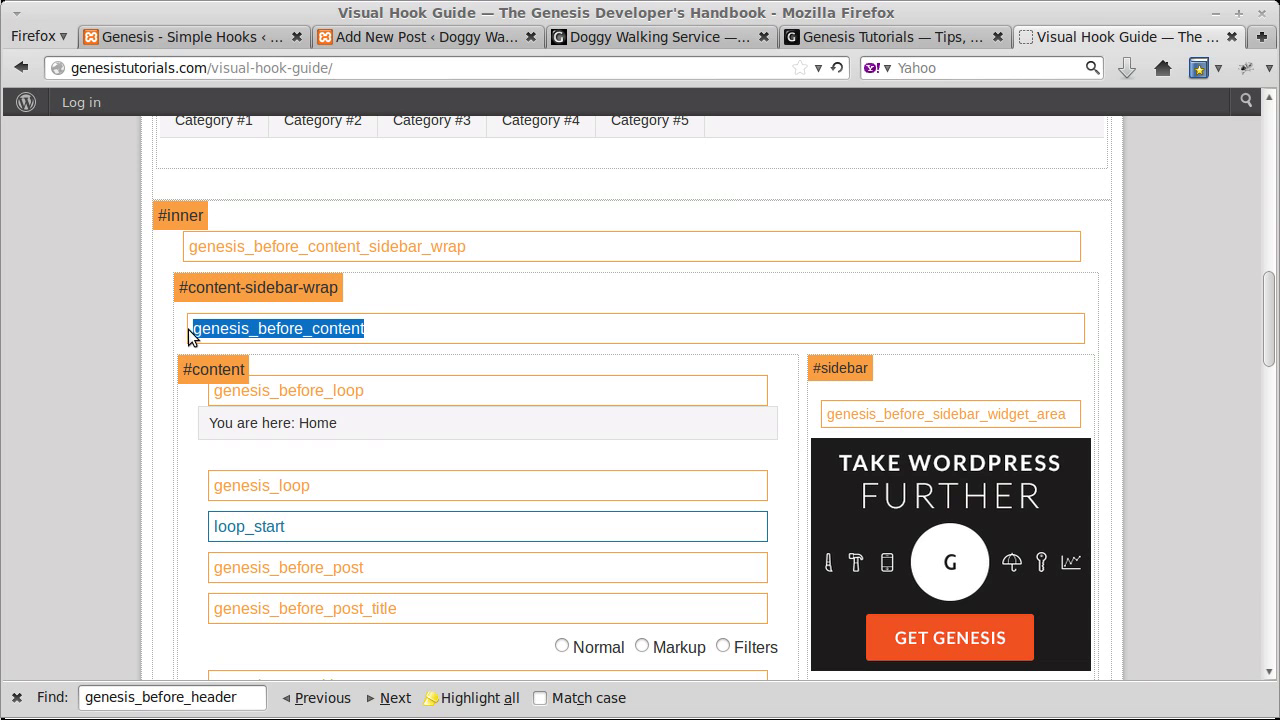
right_click(231, 328)
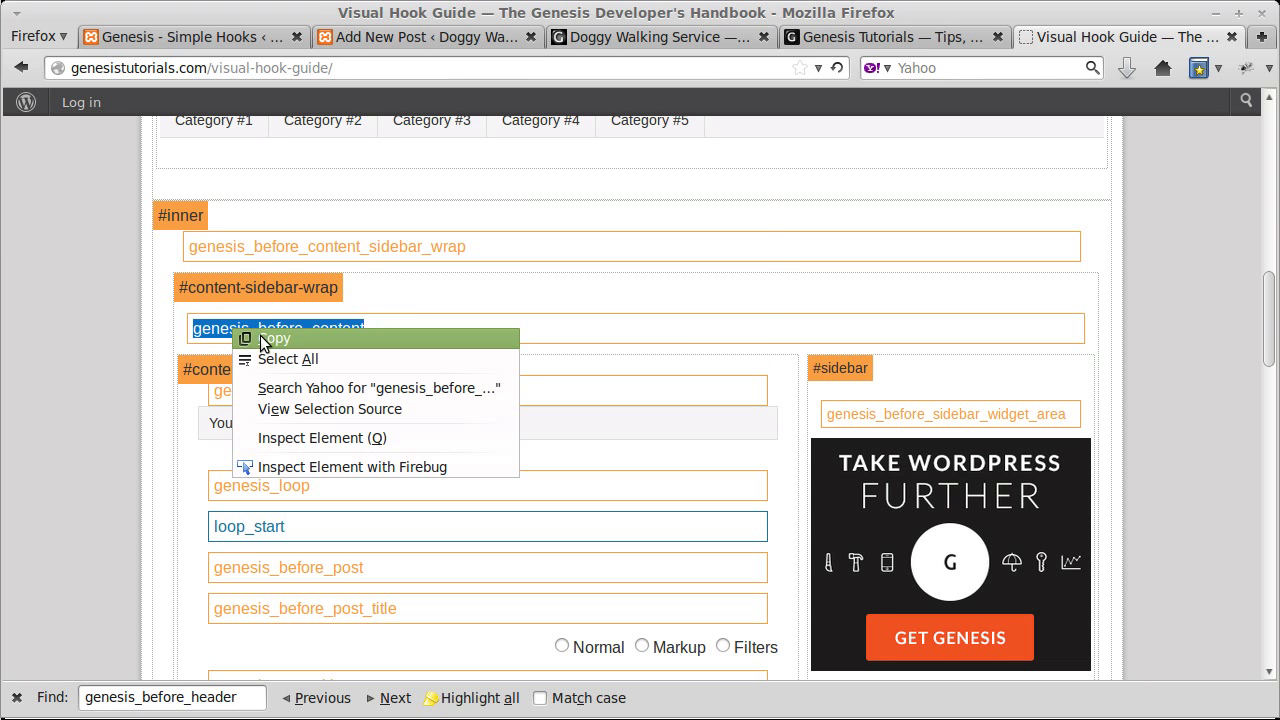
click(263, 340)
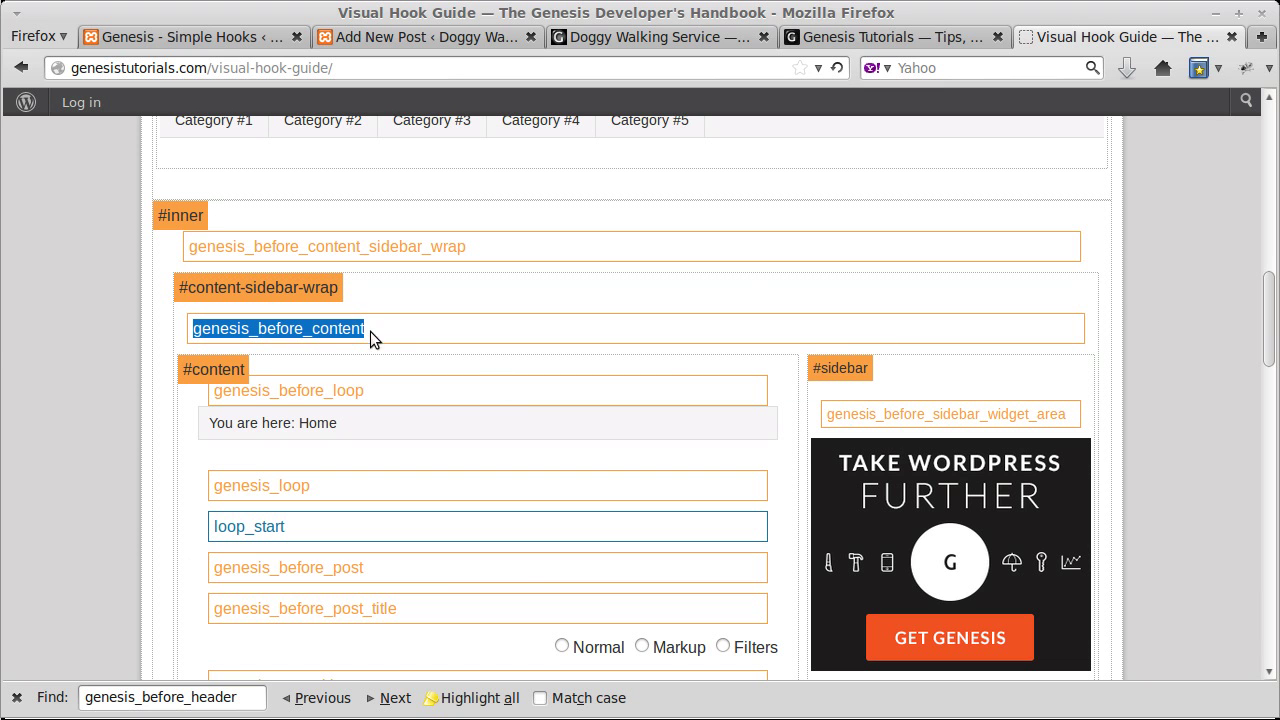
- Search the Simple Hooks settings page for genesis_before_content and go to the hook with exactly that name
click(200, 39)
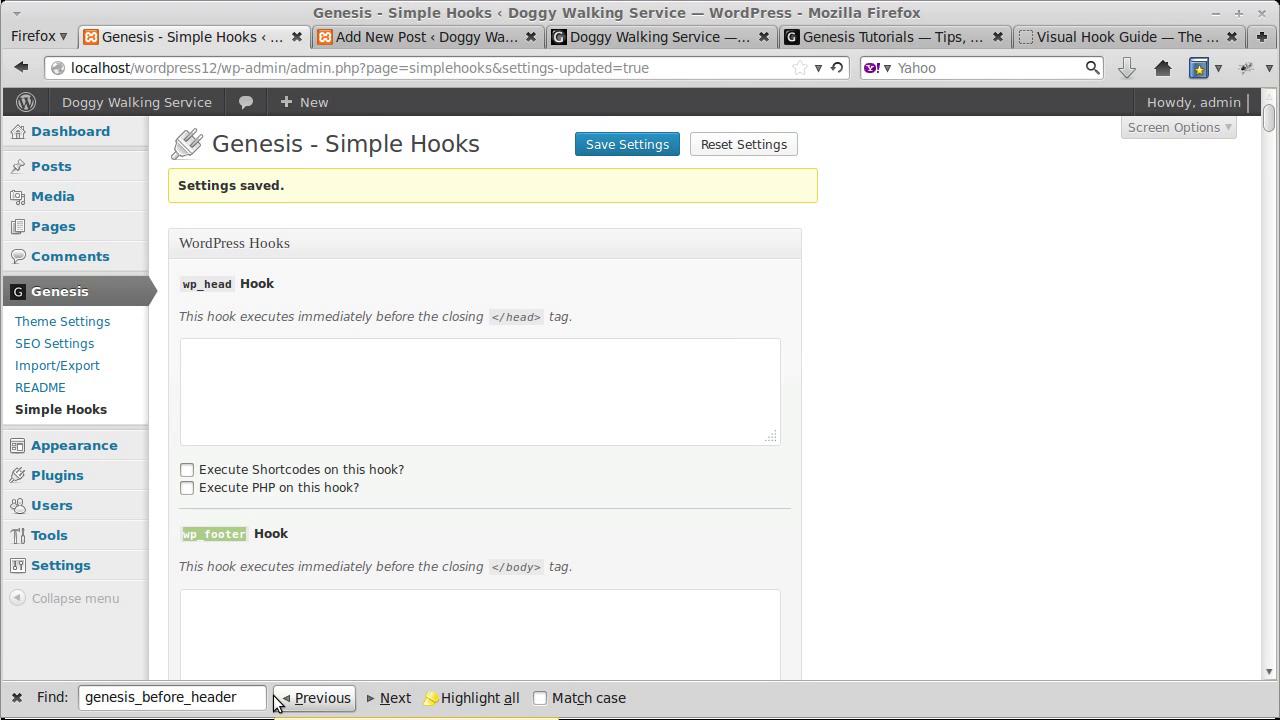
click(16, 697)
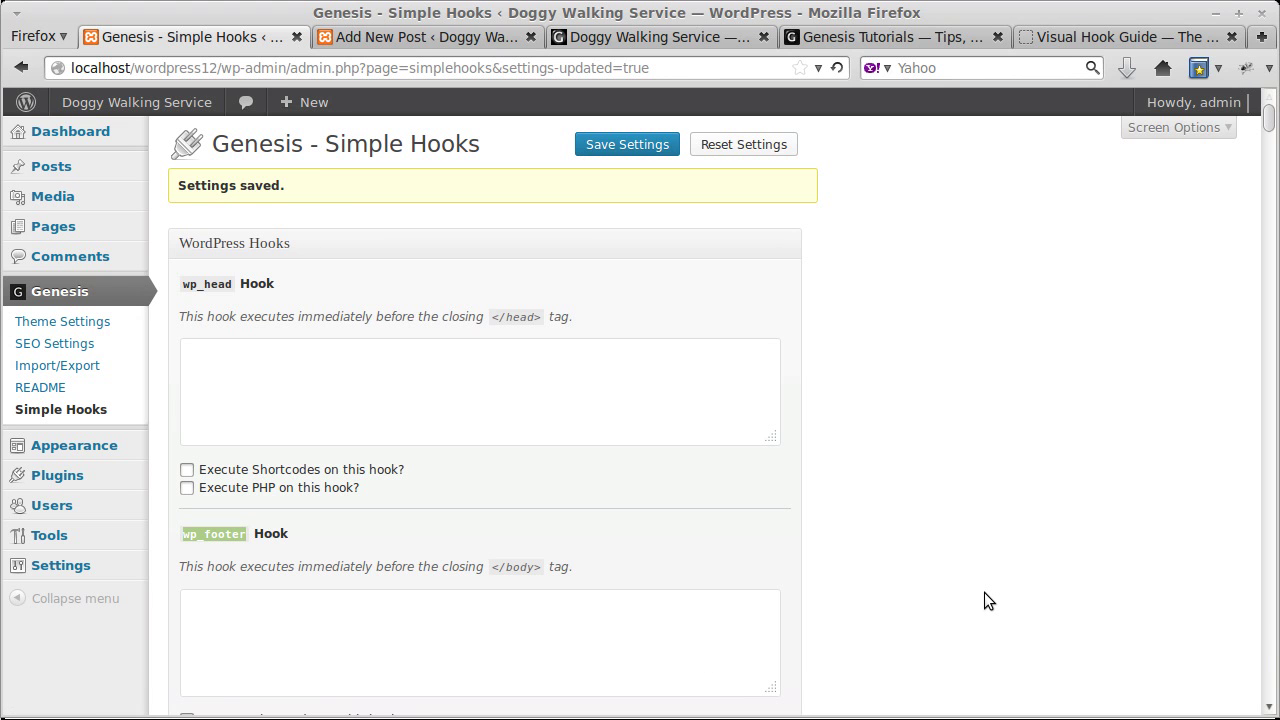
key(ctrl+f)
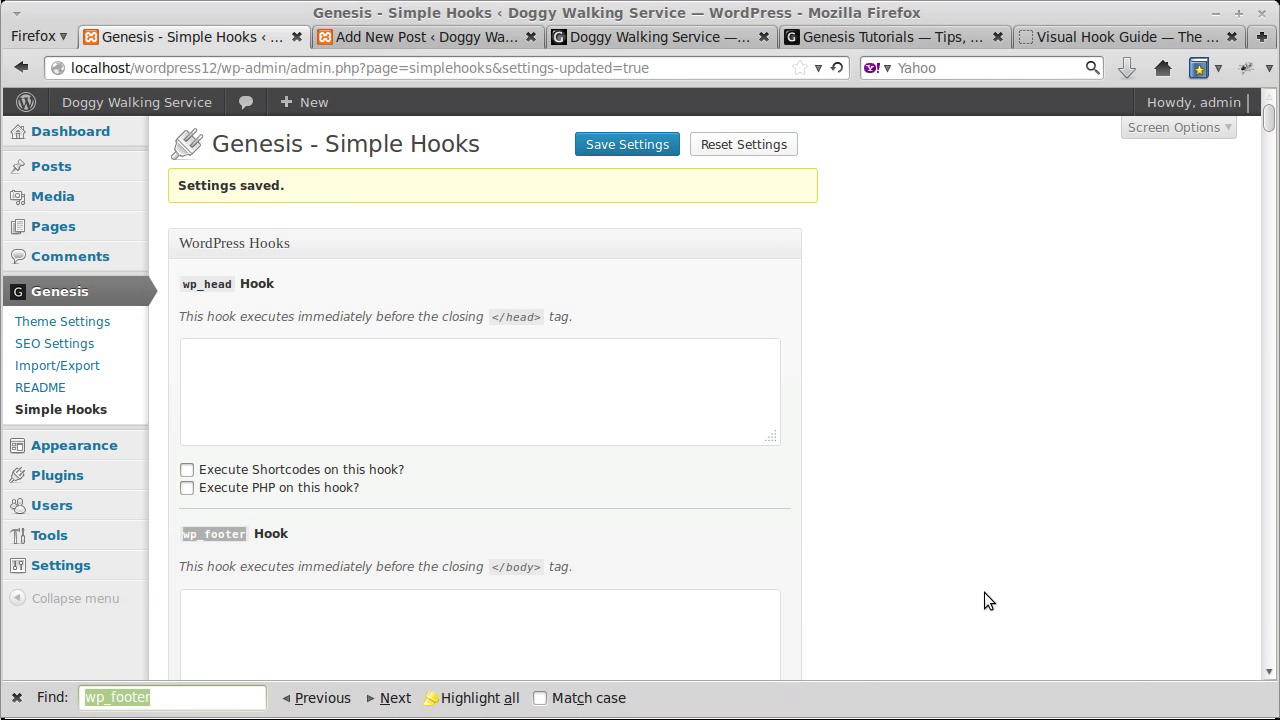
key(ctrl+v)
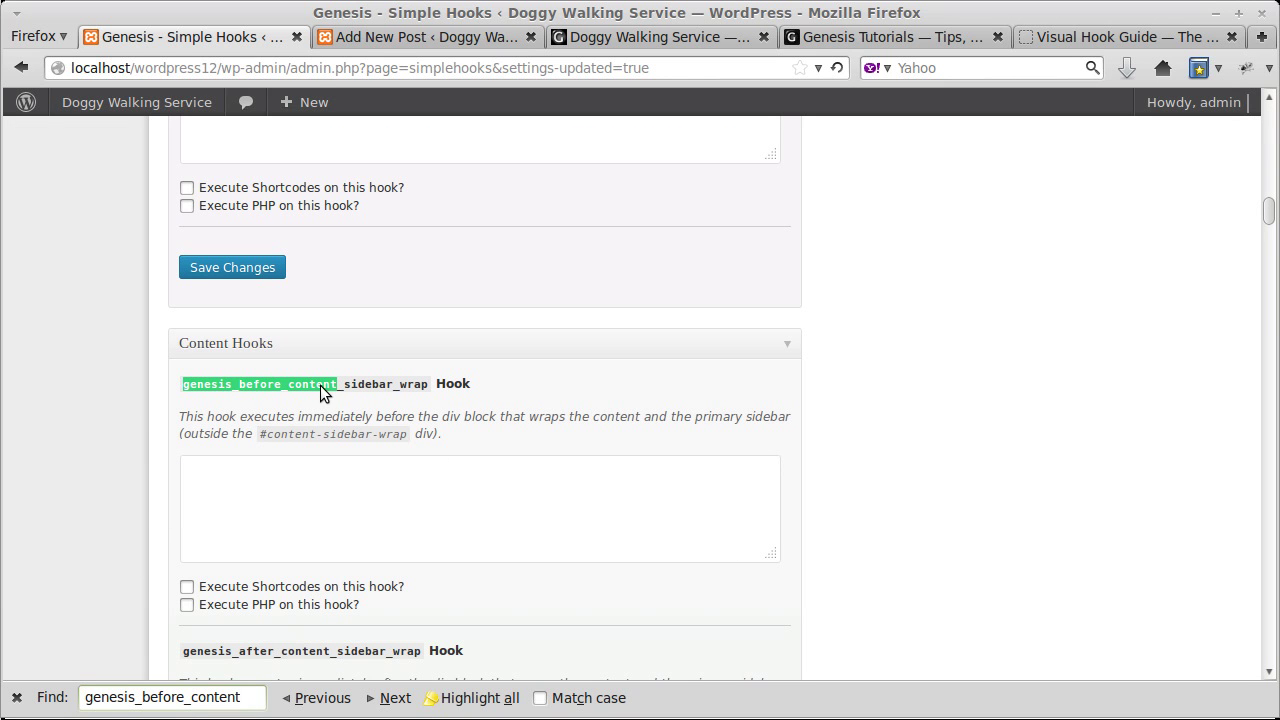
click(395, 697)
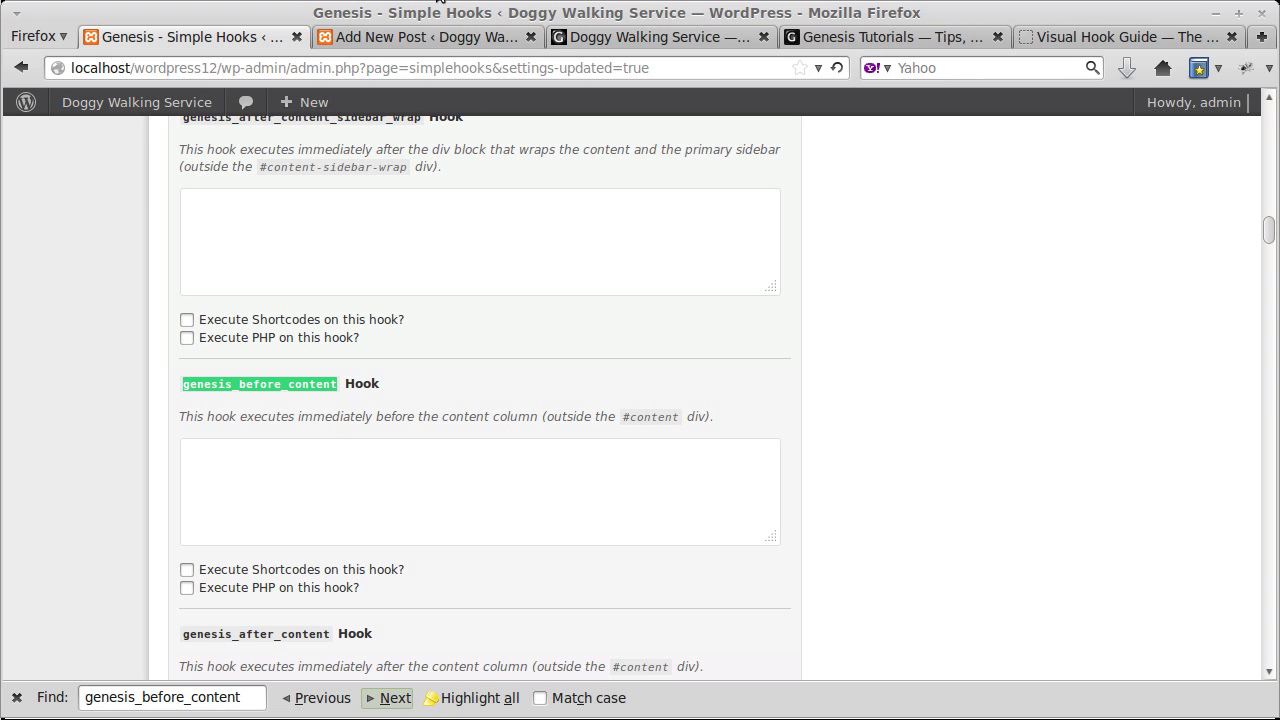
- Switch the new post to the visual editor and select doggy-walking.png from the media library for insertion
click(446, 36)
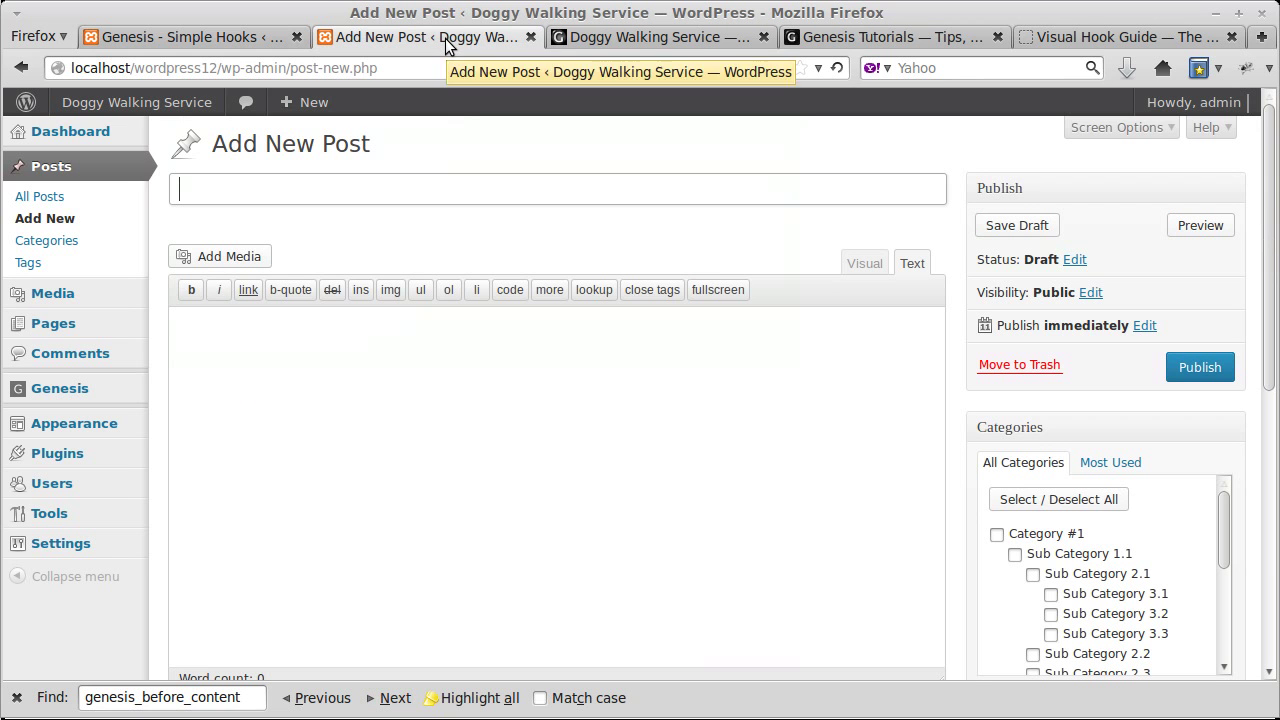
click(868, 264)
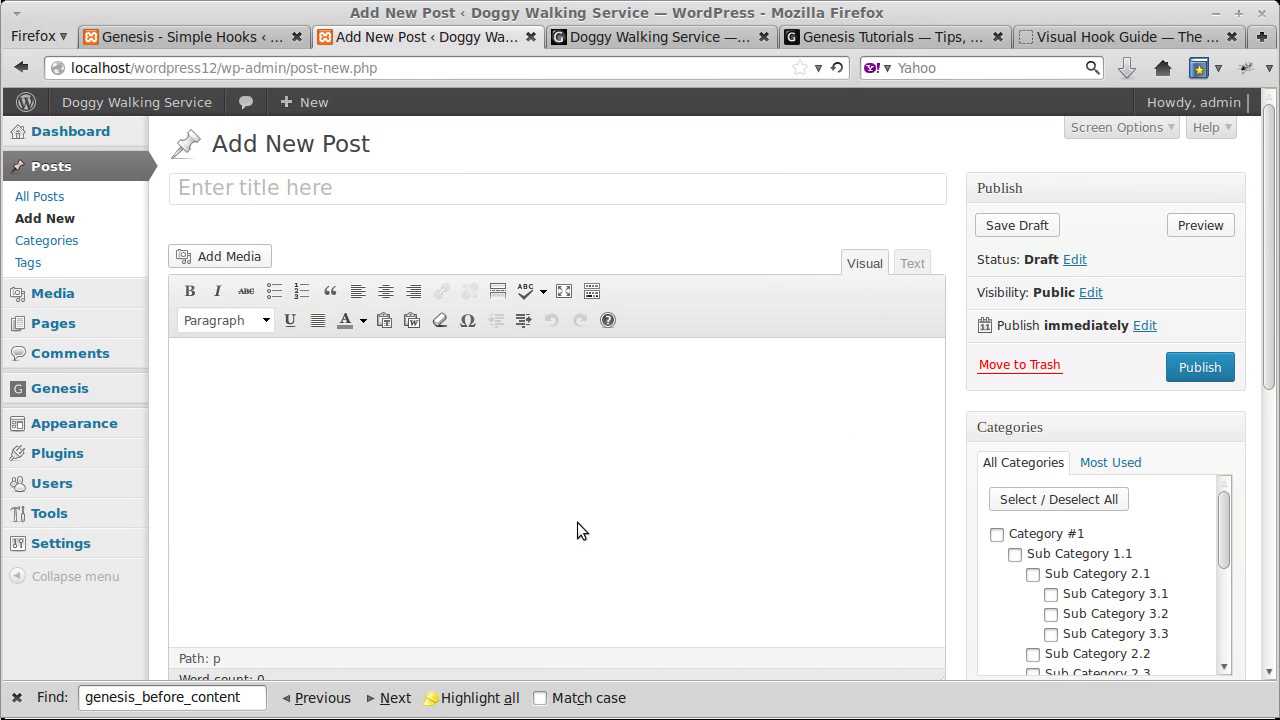
click(229, 256)
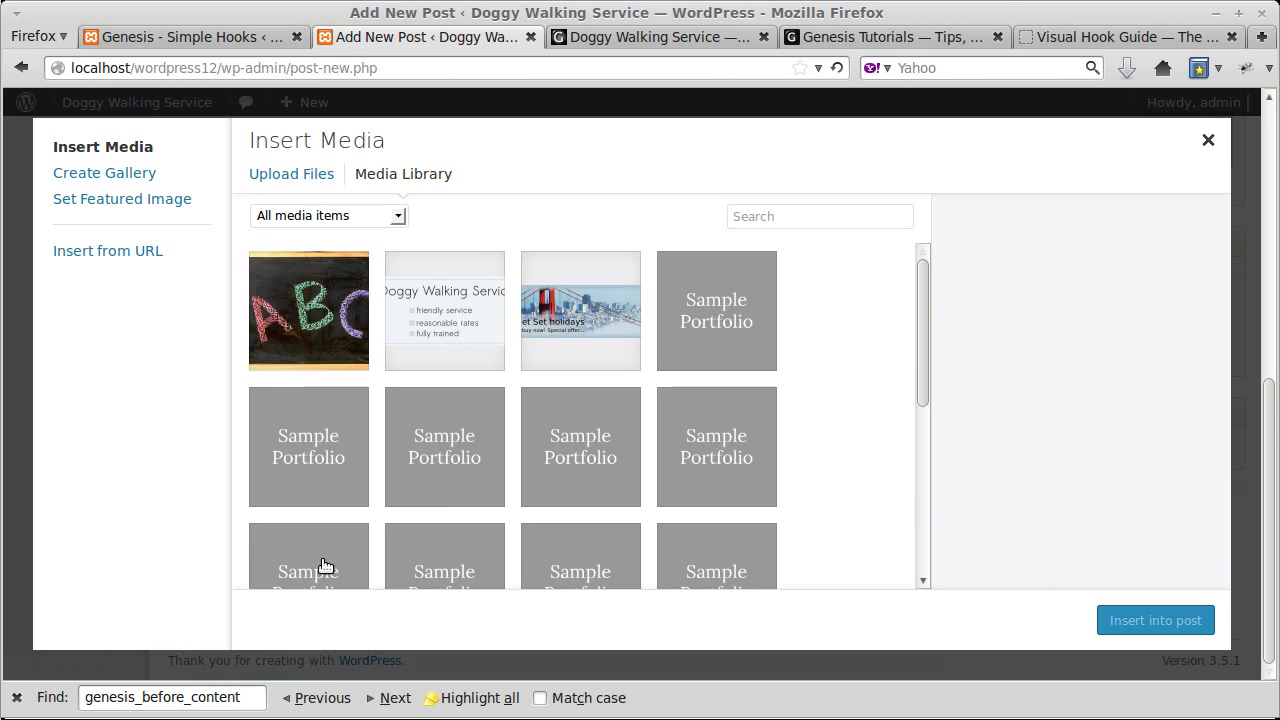
click(444, 326)
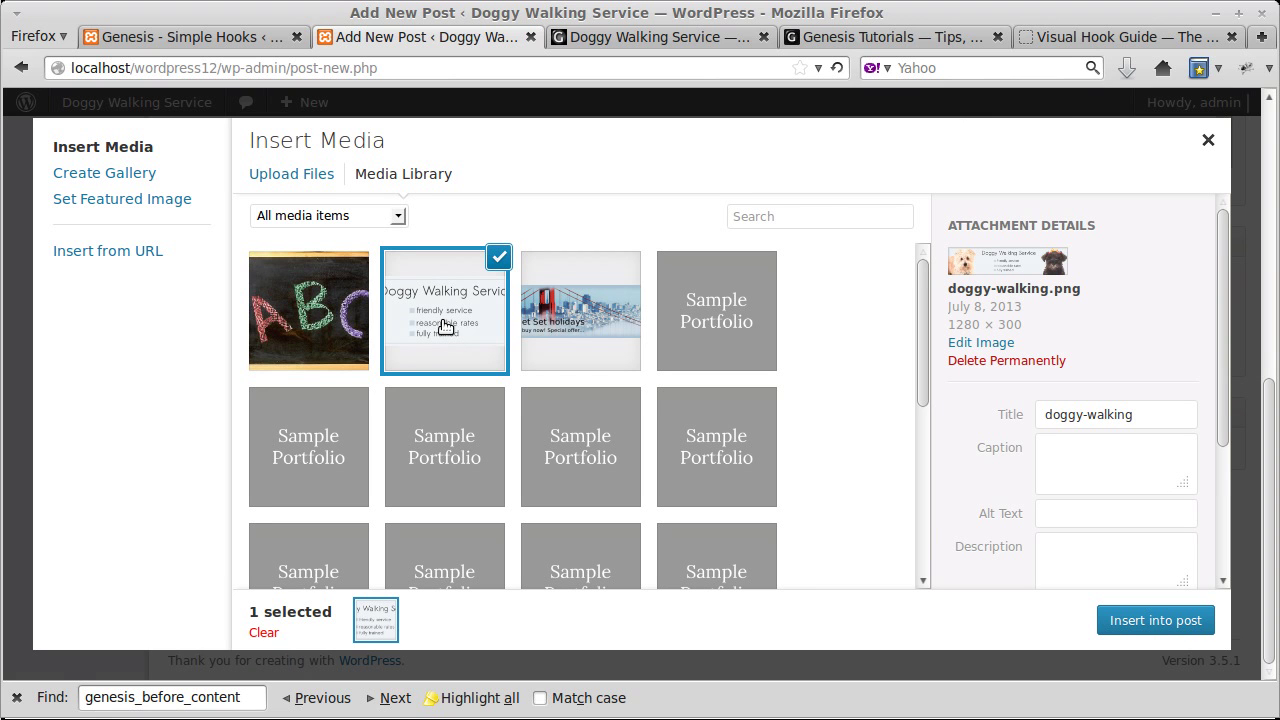
- Set the doggy-walking.png attachment's link to None and insert the image into the post
scroll(999, 378, down, 2)
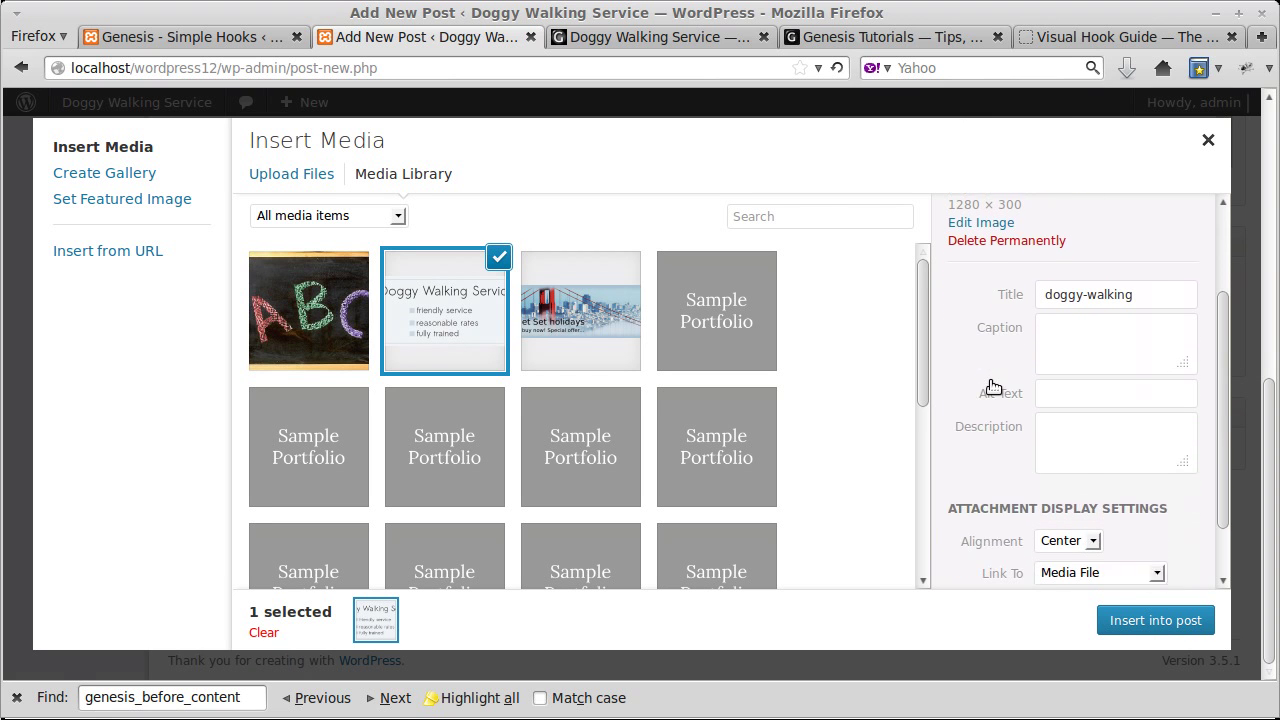
scroll(993, 387, down, 1)
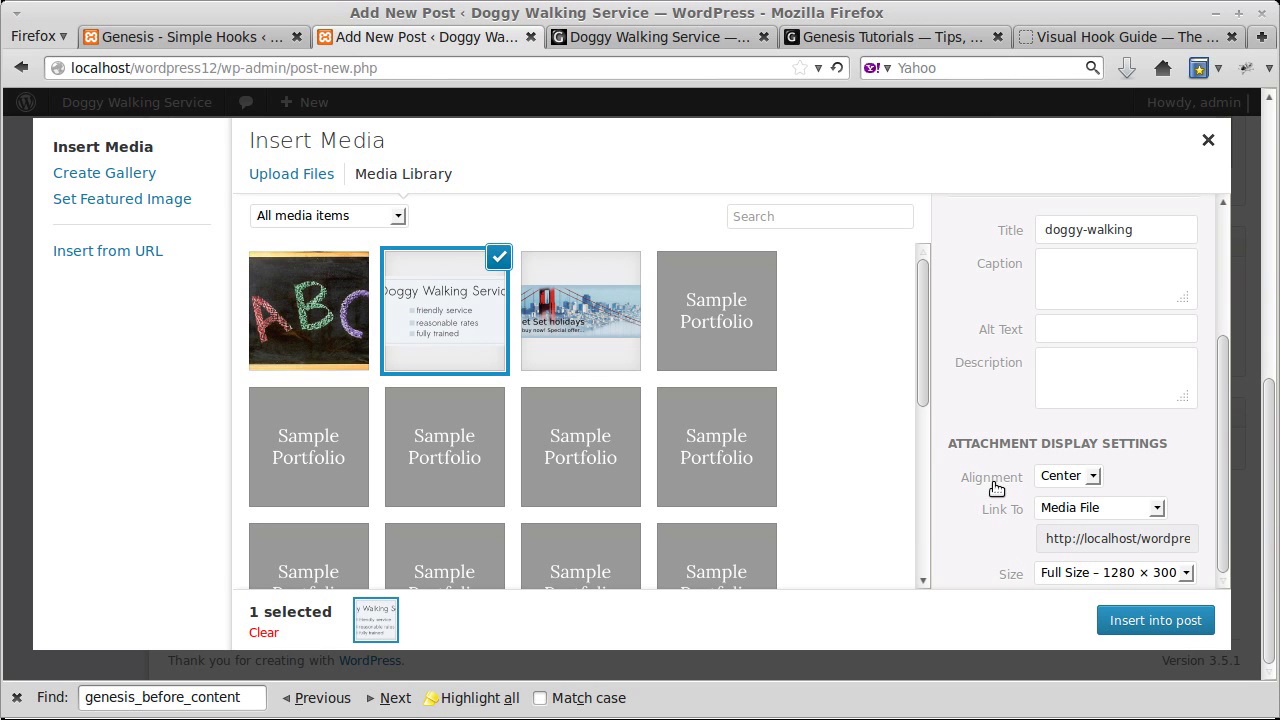
click(1046, 512)
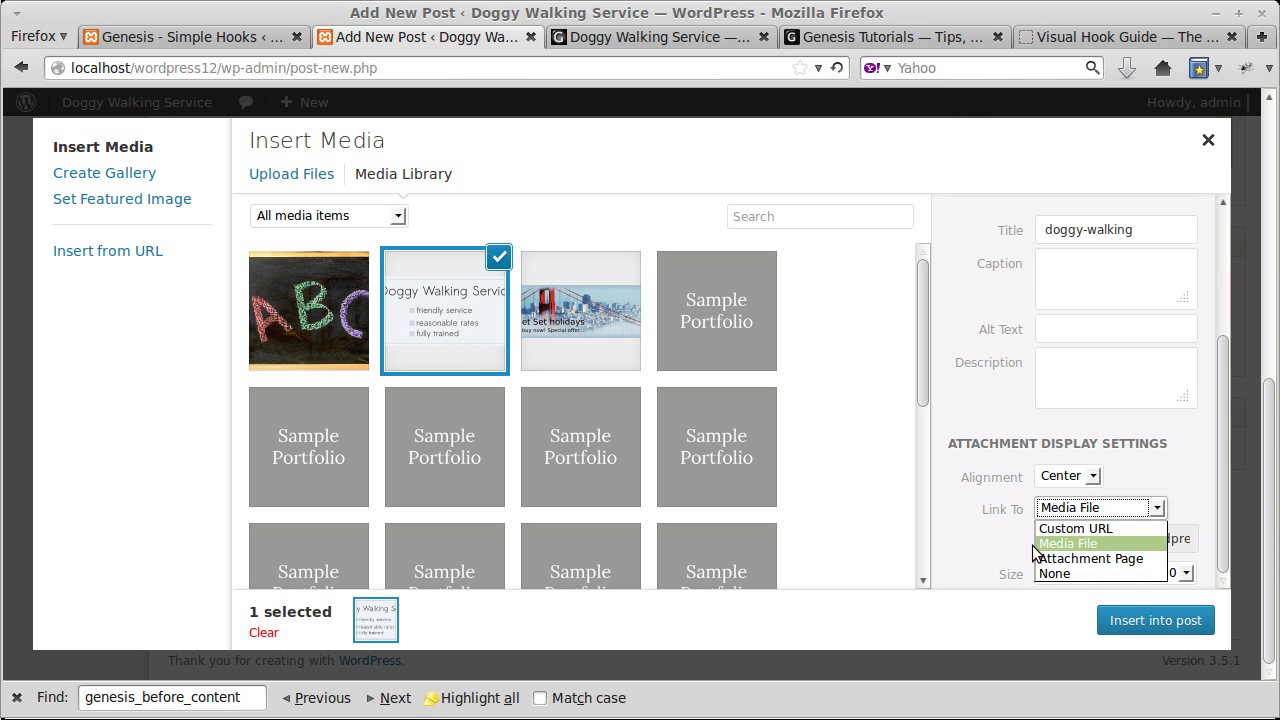
click(1046, 576)
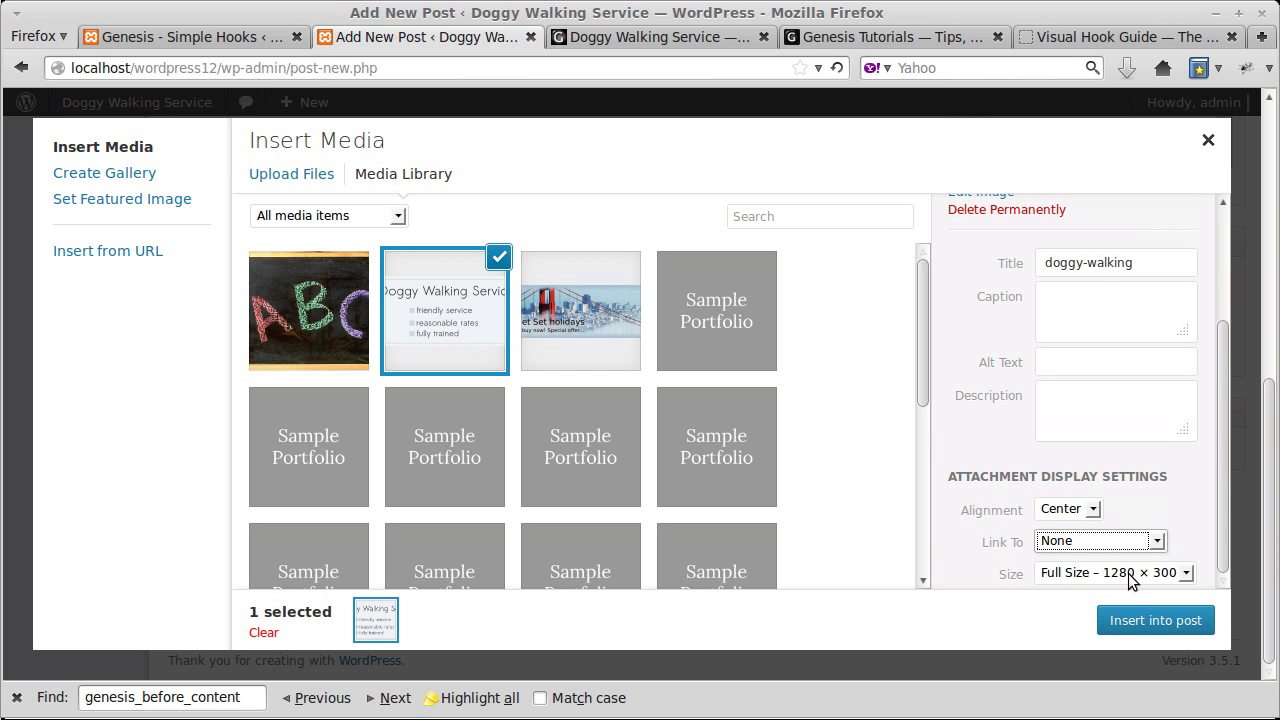
click(1132, 626)
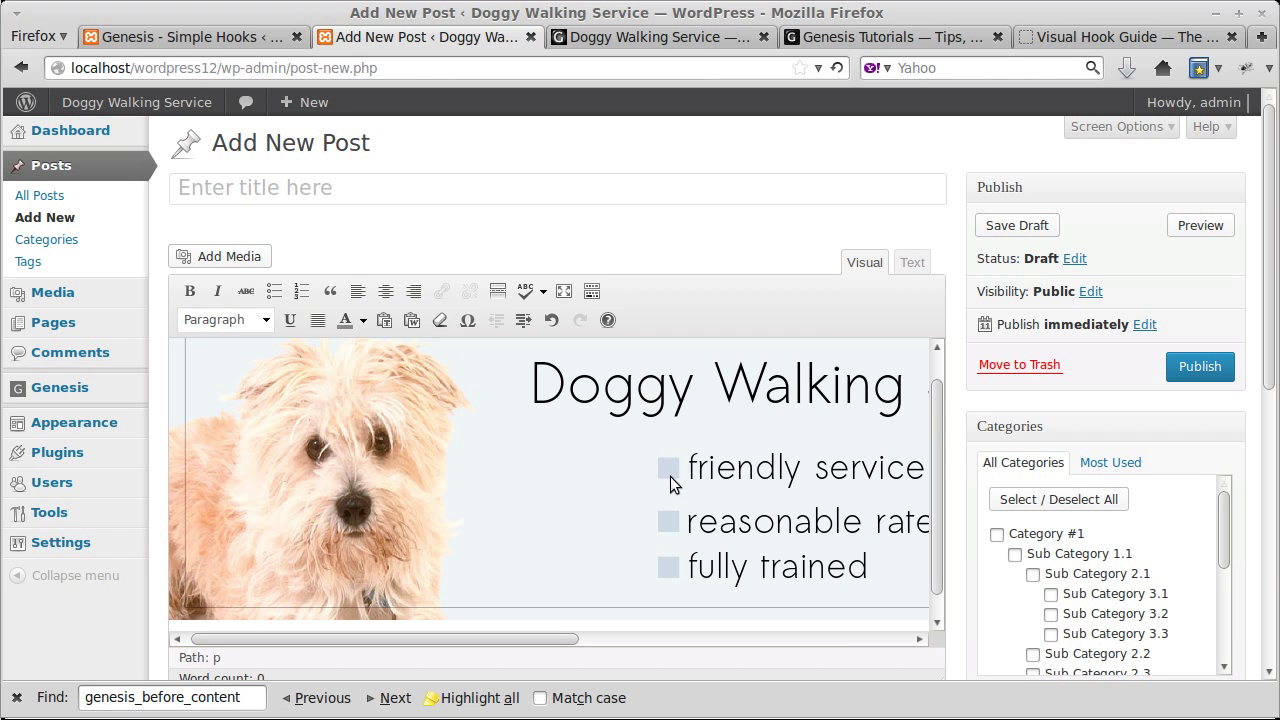
- Copy the image's complete HTML code from the post's text view and return to the Simple Hooks settings
click(912, 264)
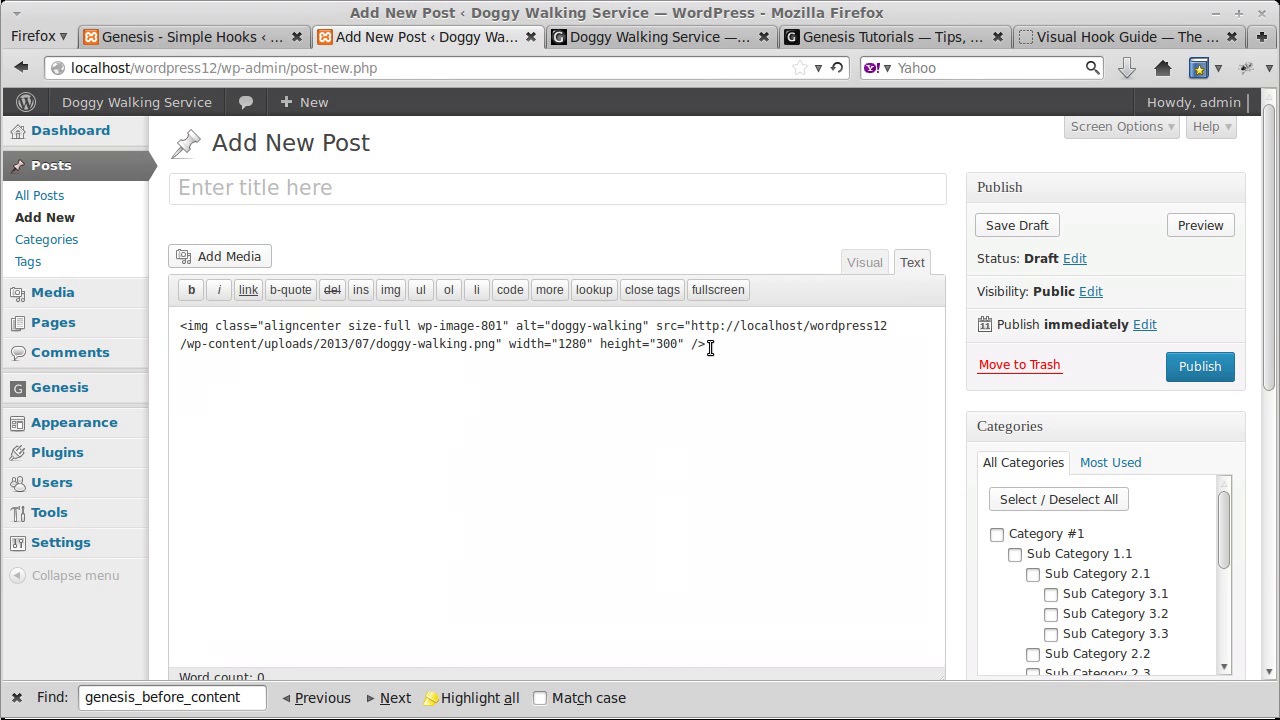
drag(706, 345, 169, 324)
right_click(194, 323)
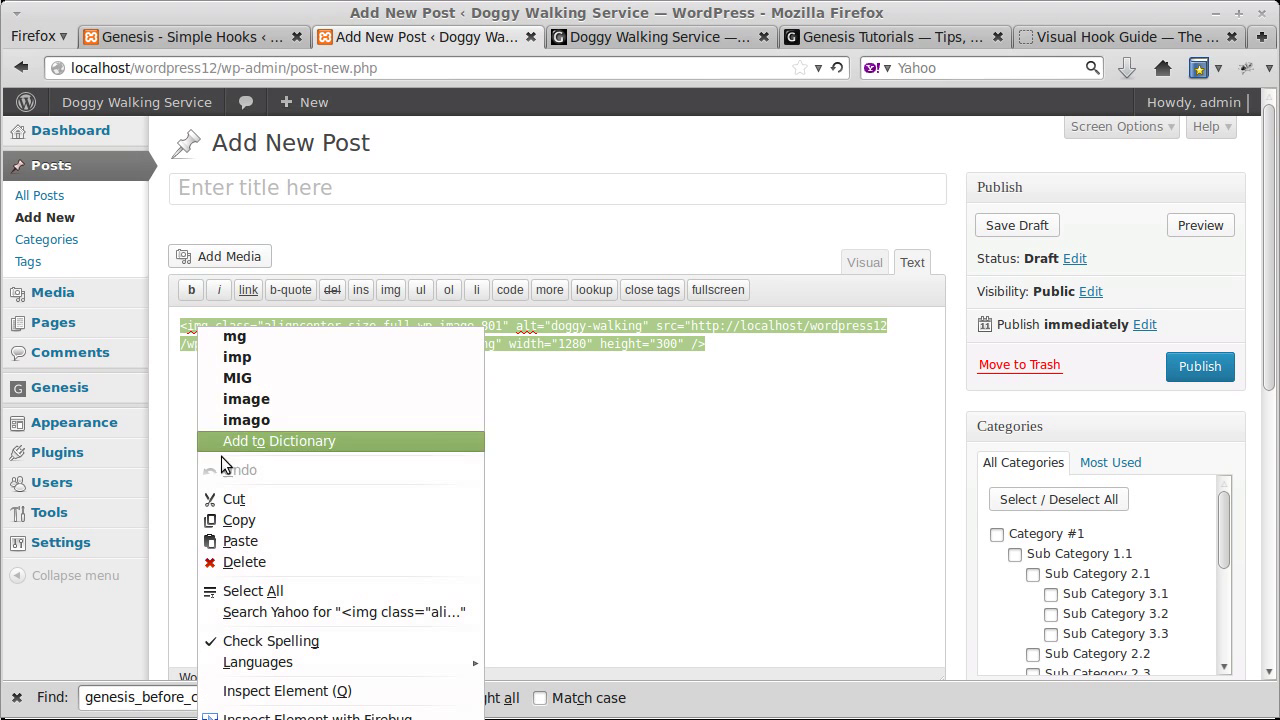
click(236, 522)
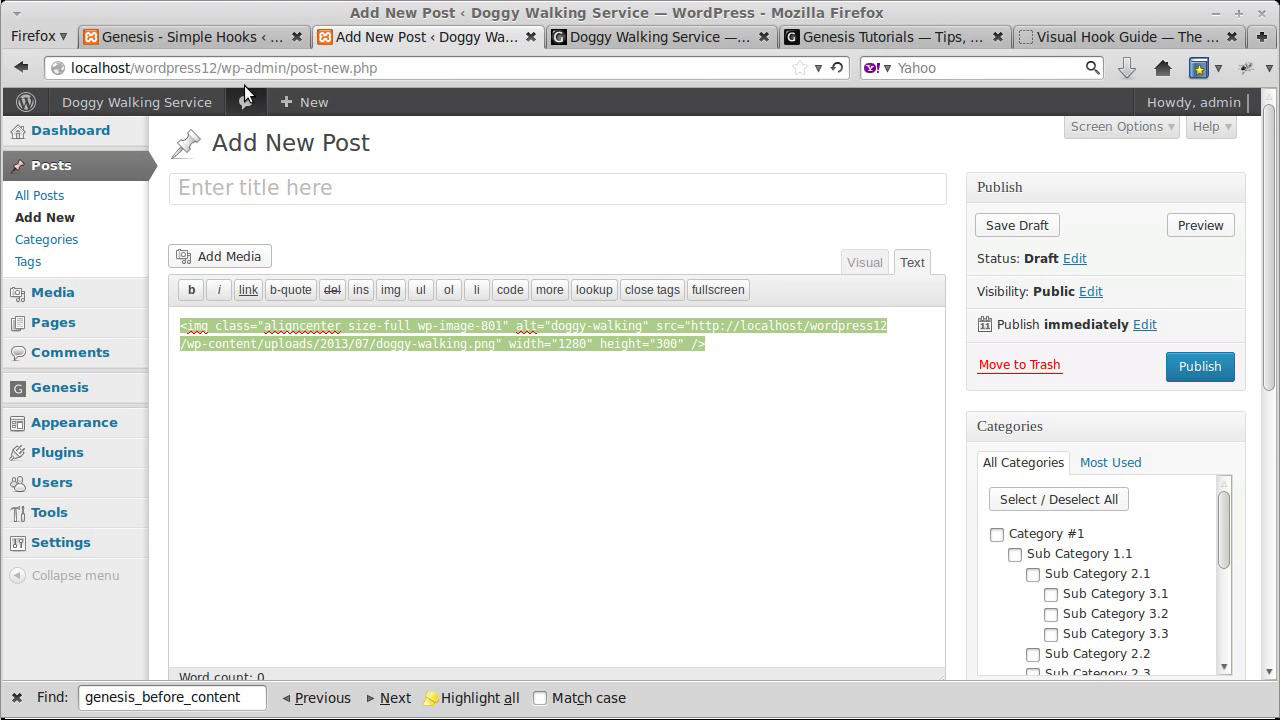
click(190, 39)
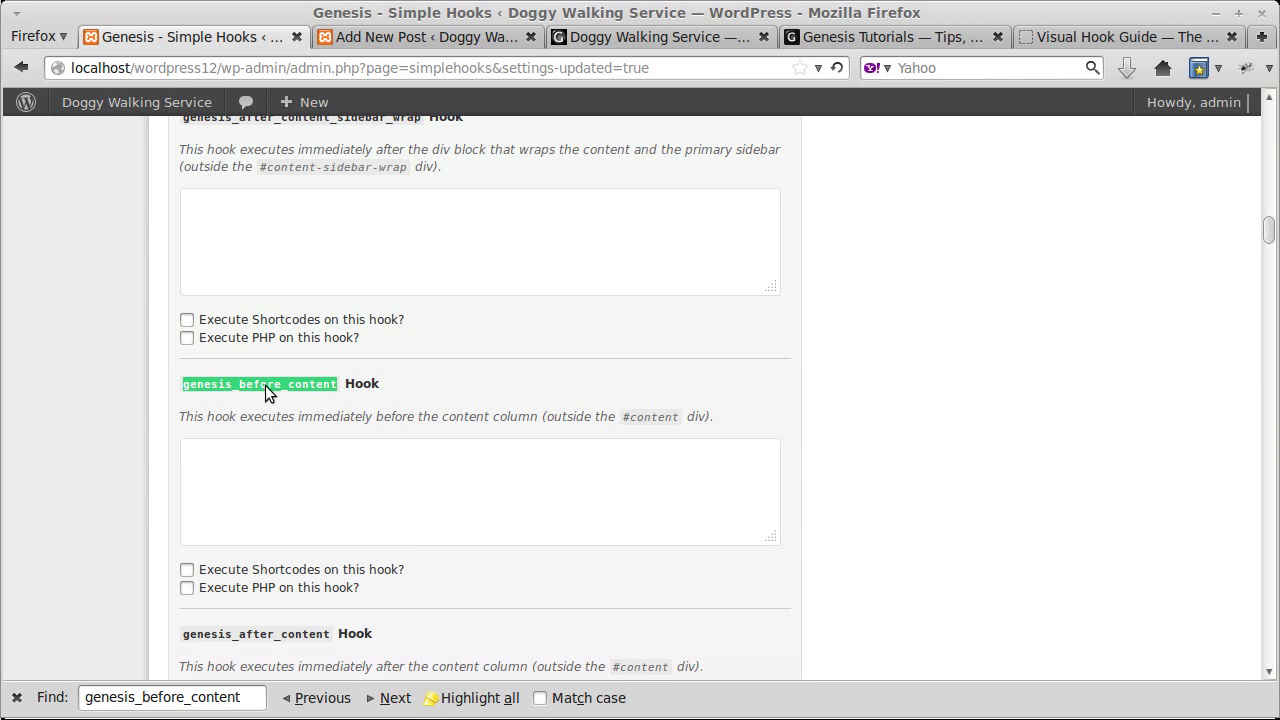
scroll(115, 392, up, 10)
scroll(115, 390, up, 10)
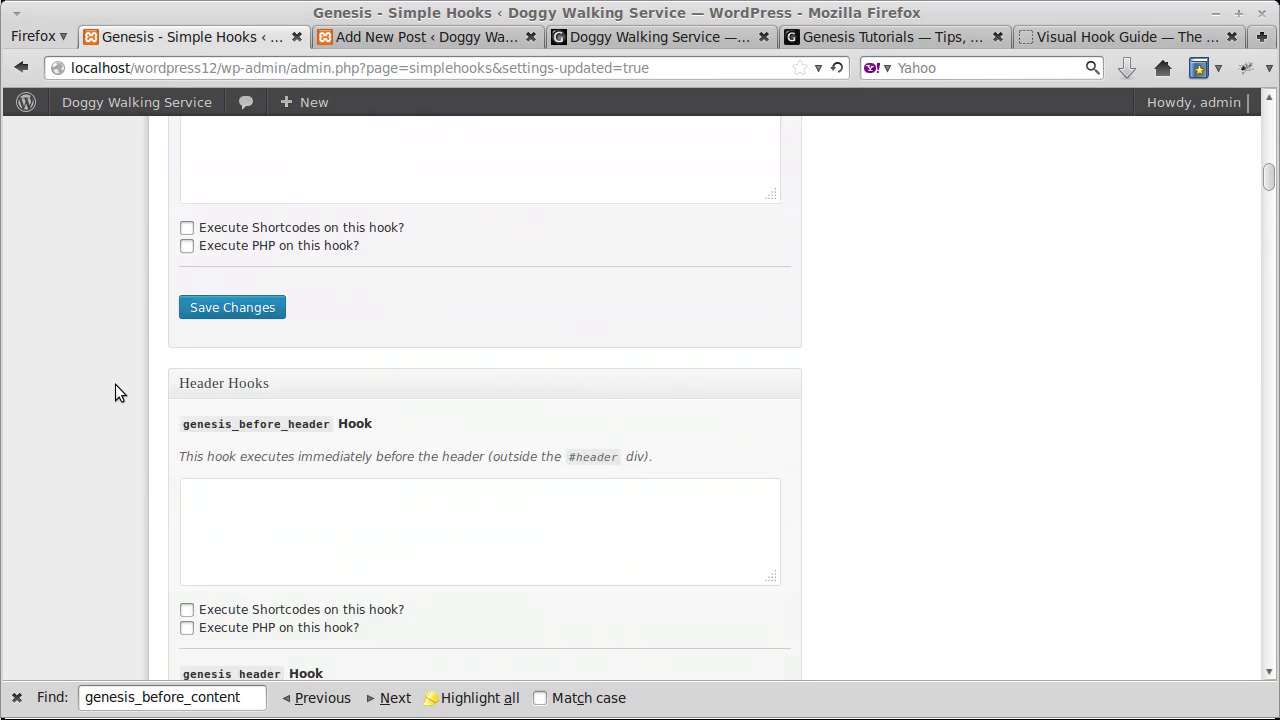
drag(1271, 172, 1271, 112)
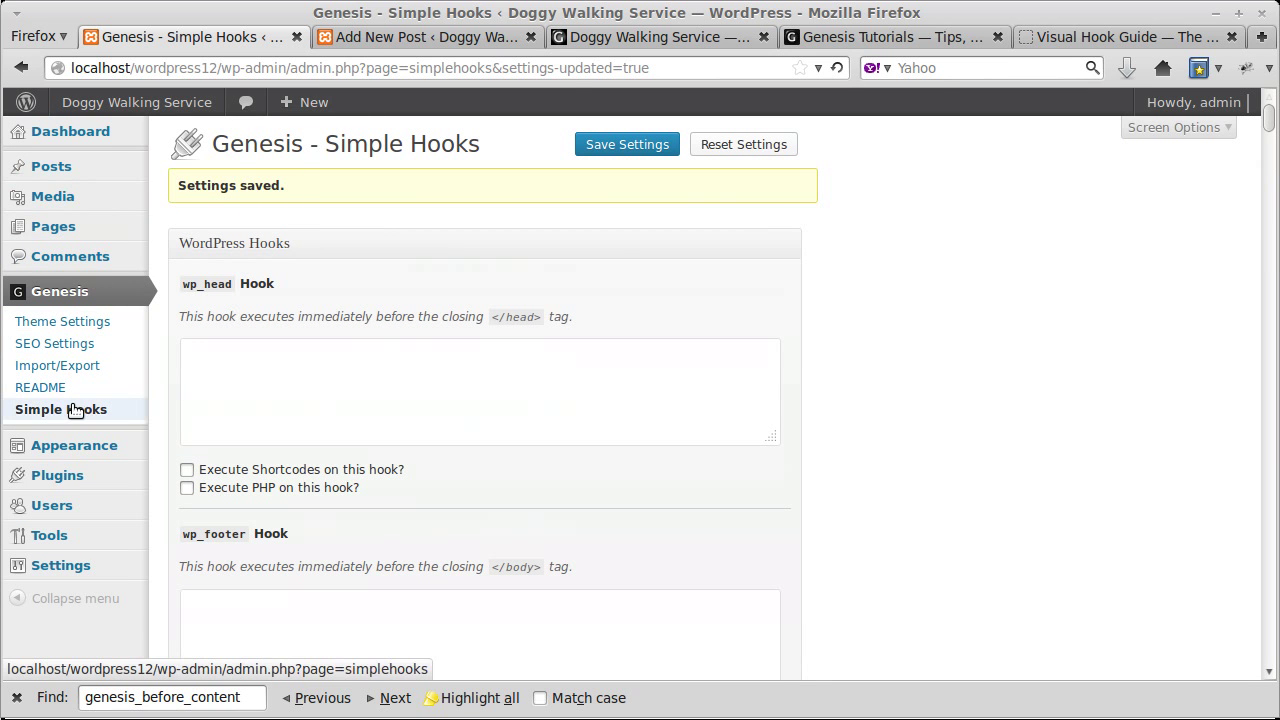
click(390, 701)
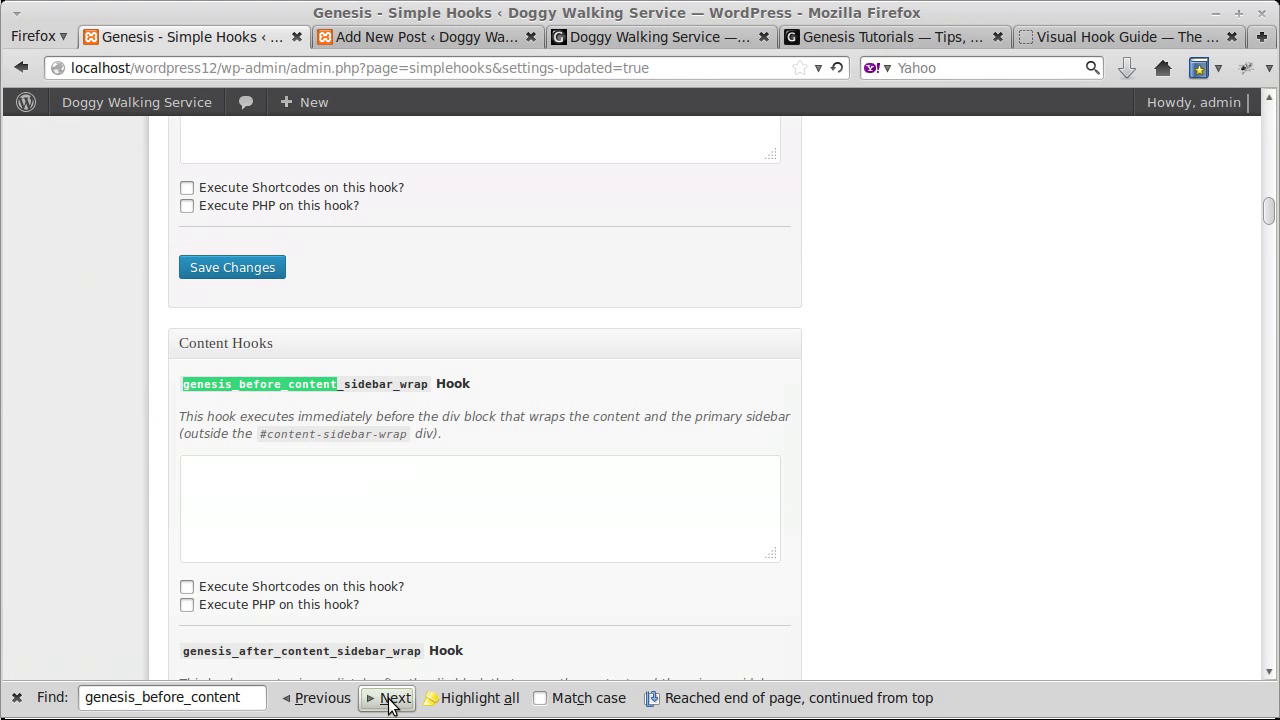
click(388, 488)
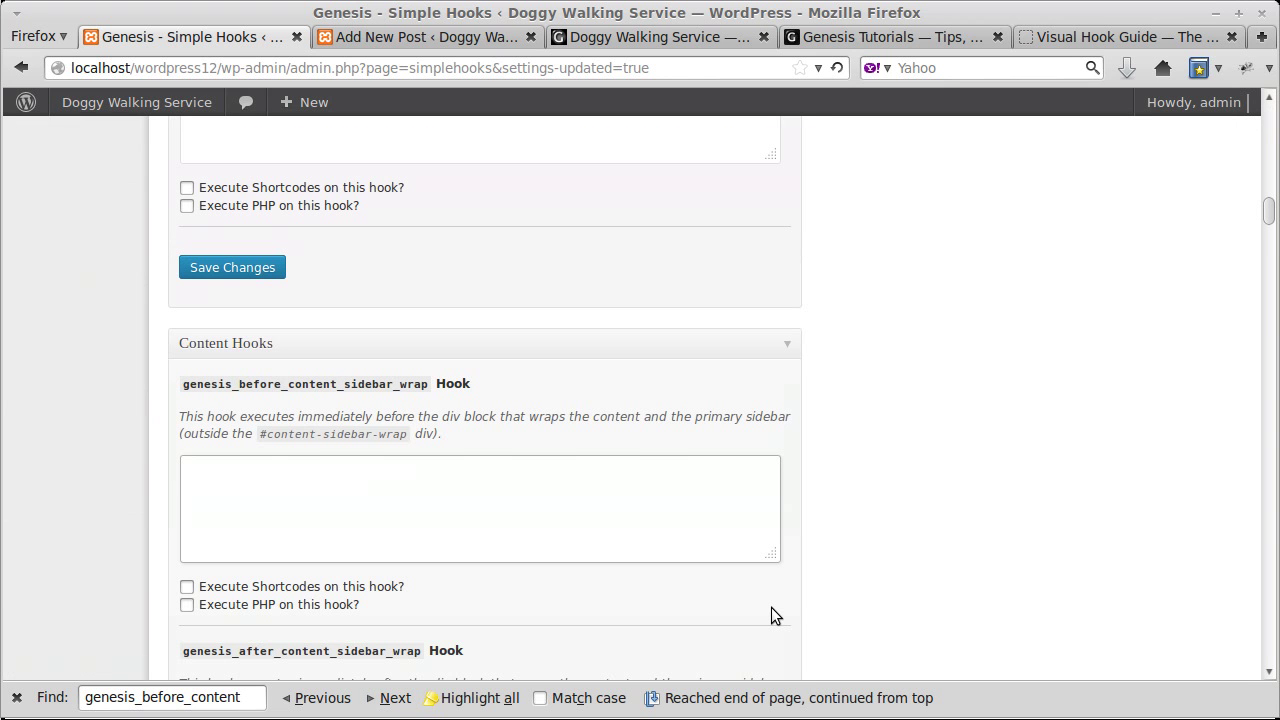
key(ctrl+v)
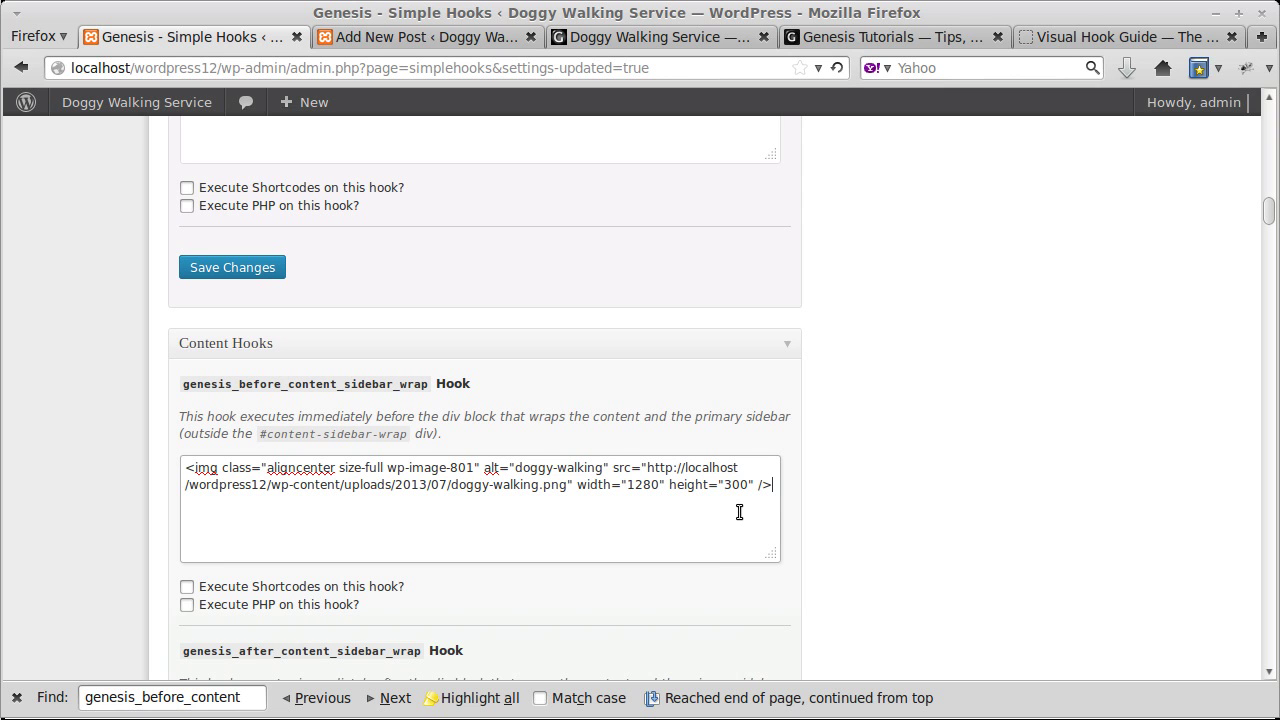
key(ctrl+a)
key(BackSpace)
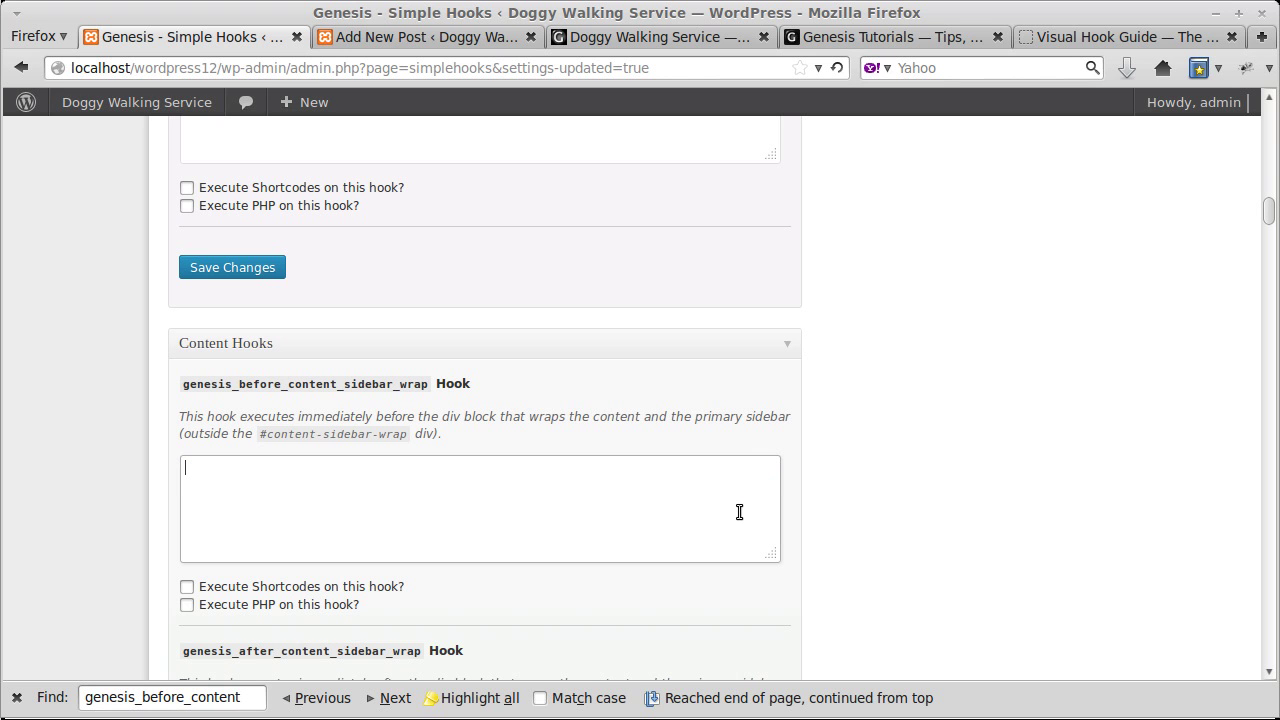
- Find the hook named exactly genesis_before_content and paste the copied image code into its field
click(385, 705)
click(386, 706)
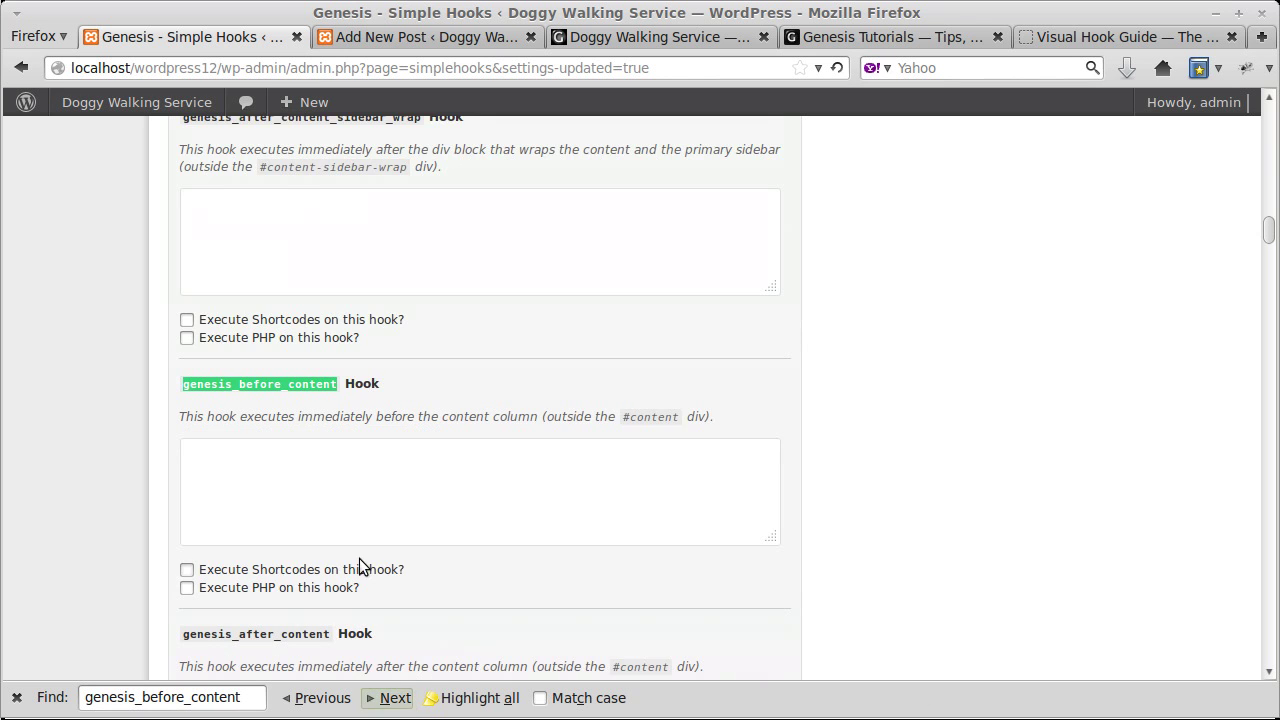
click(360, 476)
key(ctrl+v)
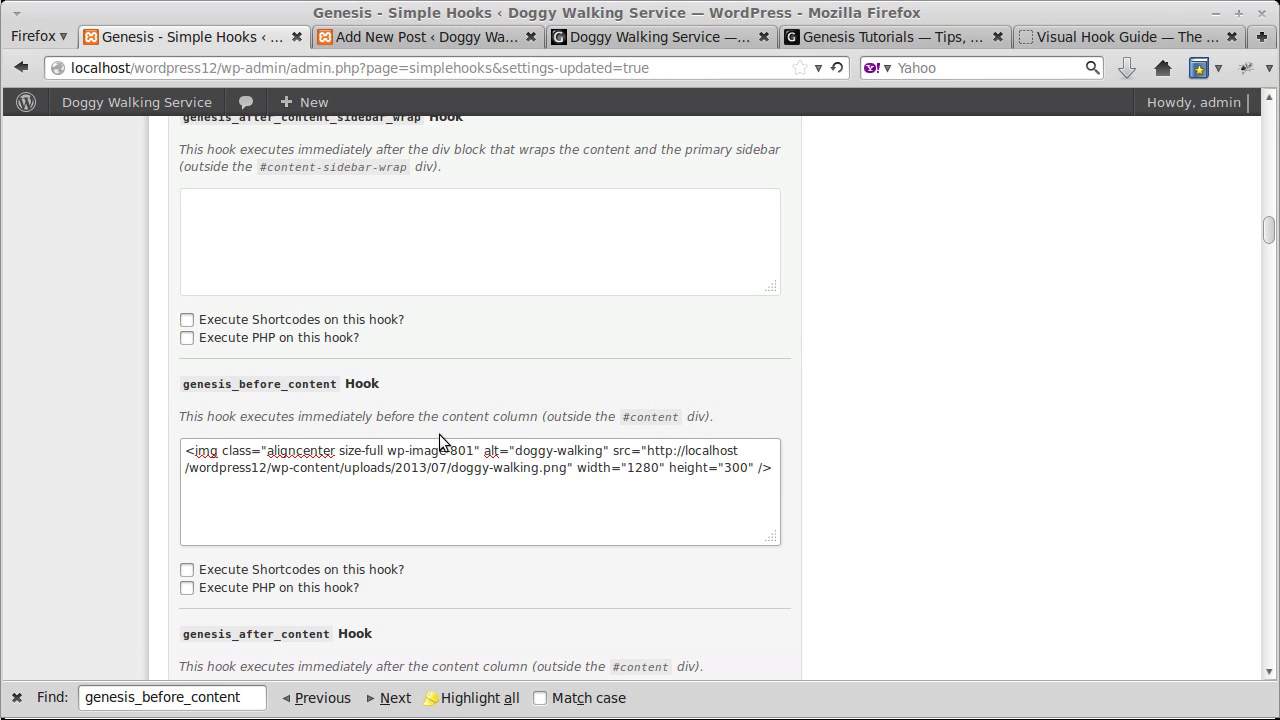
drag(339, 388, 306, 390)
drag(228, 397, 188, 391)
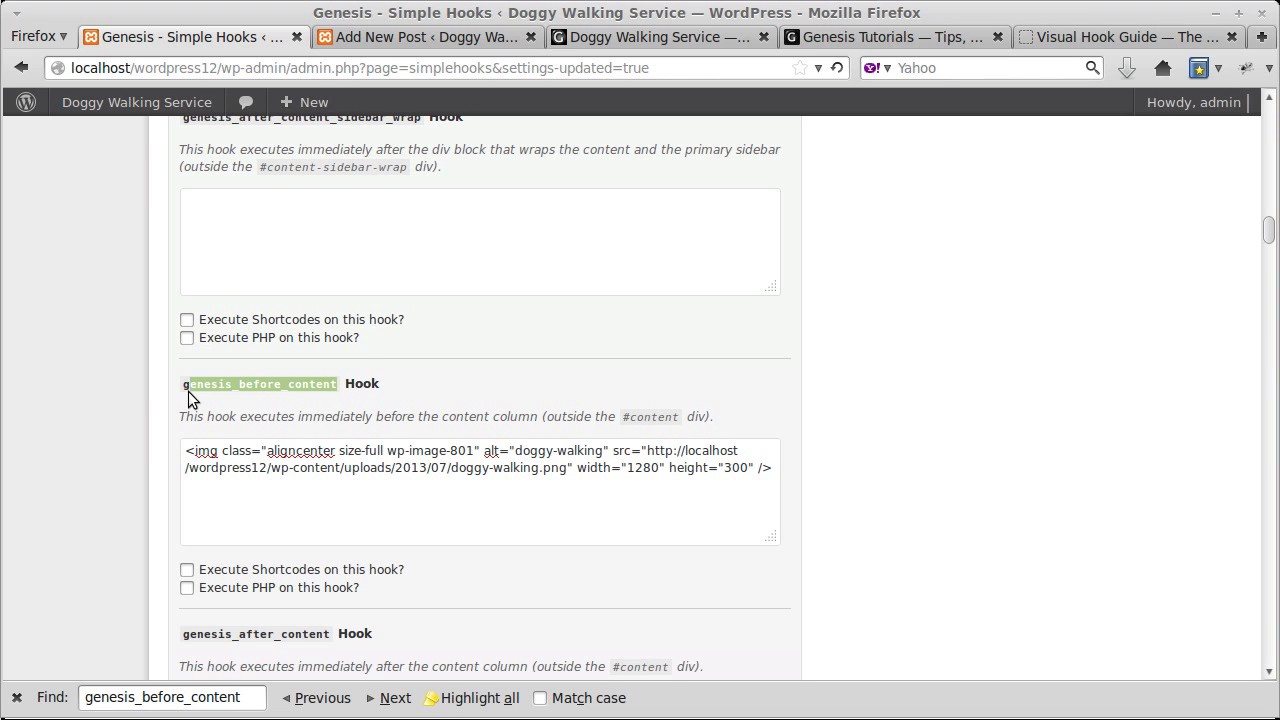
click(283, 487)
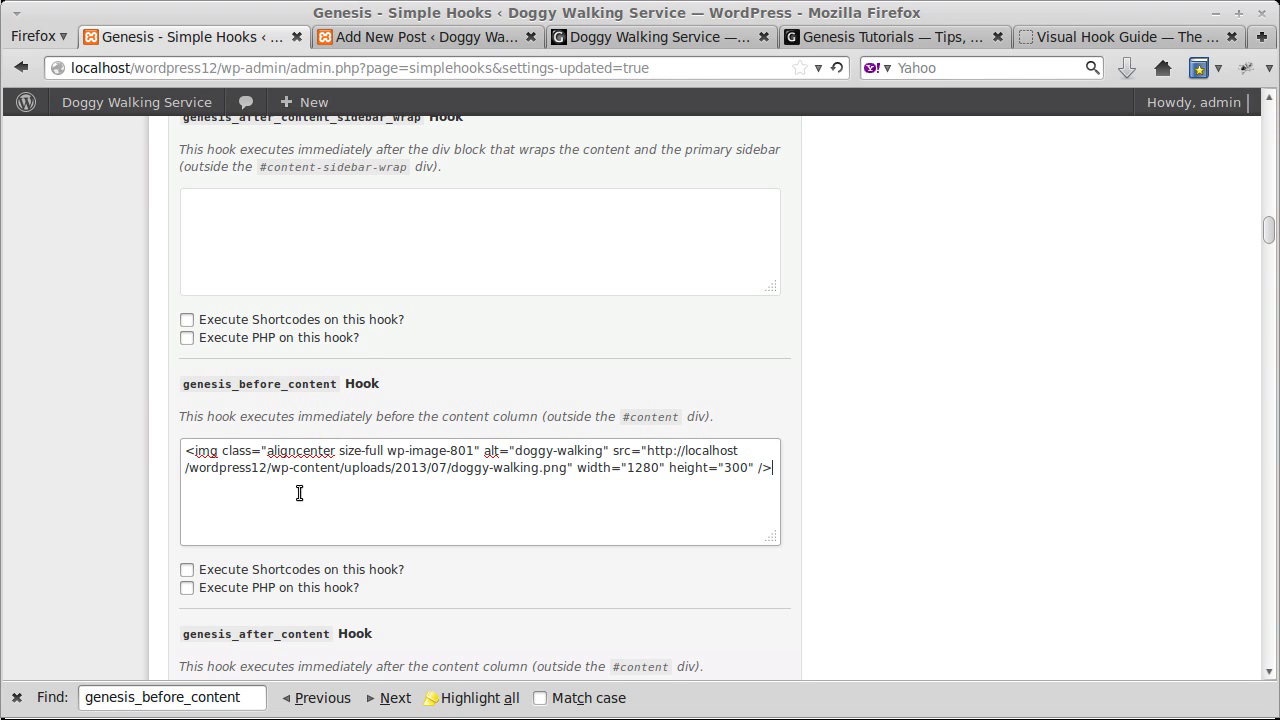
- Save the hook changes and reload the site's homepage to check the banner
scroll(323, 484, up, 3)
scroll(321, 484, up, 9)
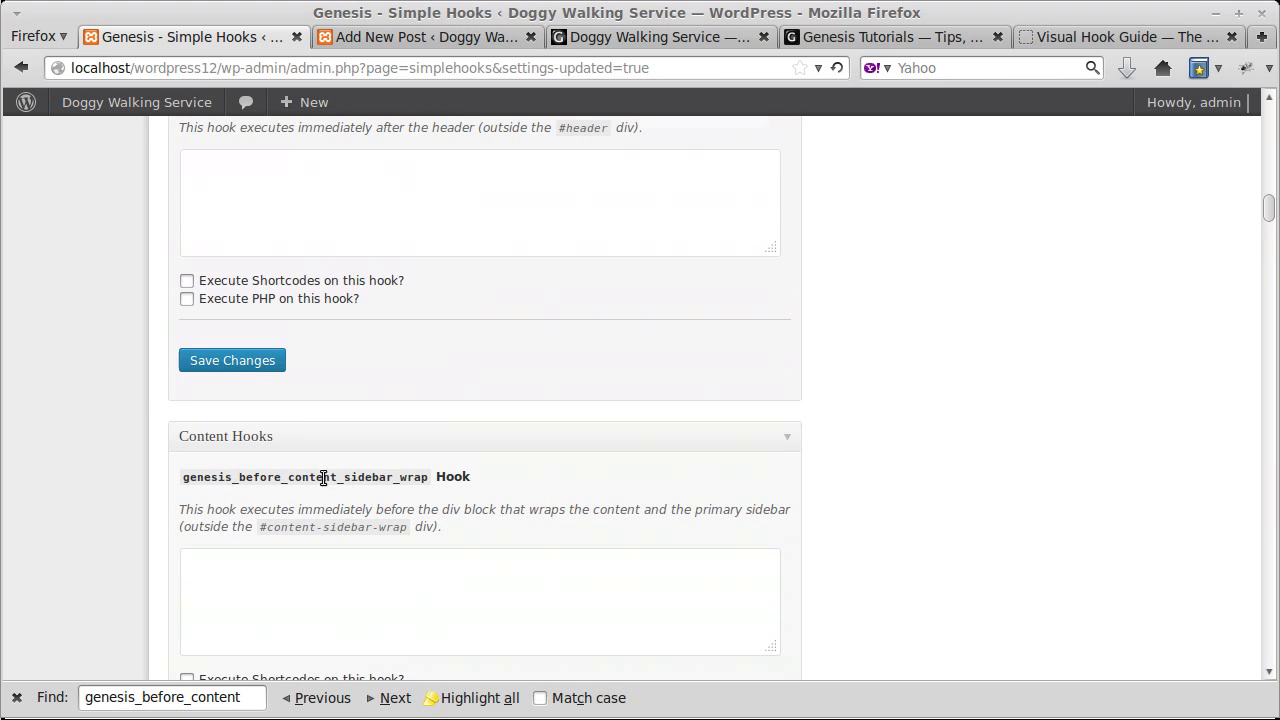
click(256, 364)
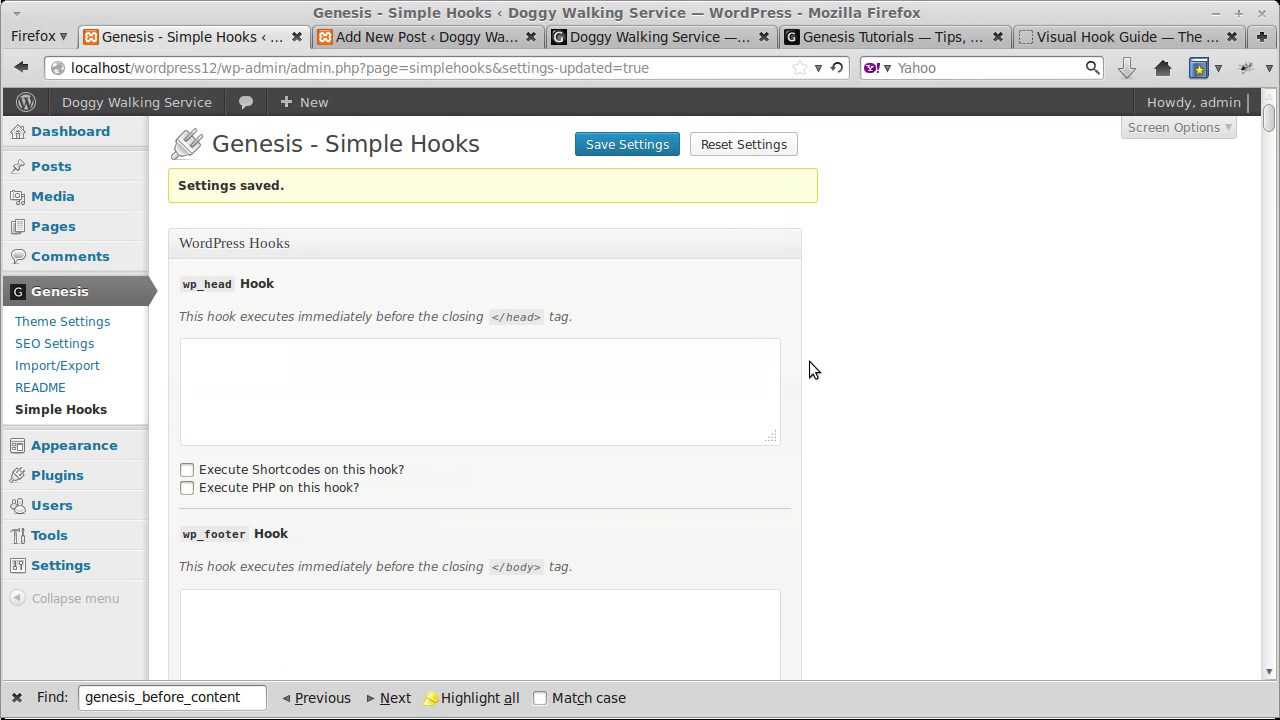
click(655, 38)
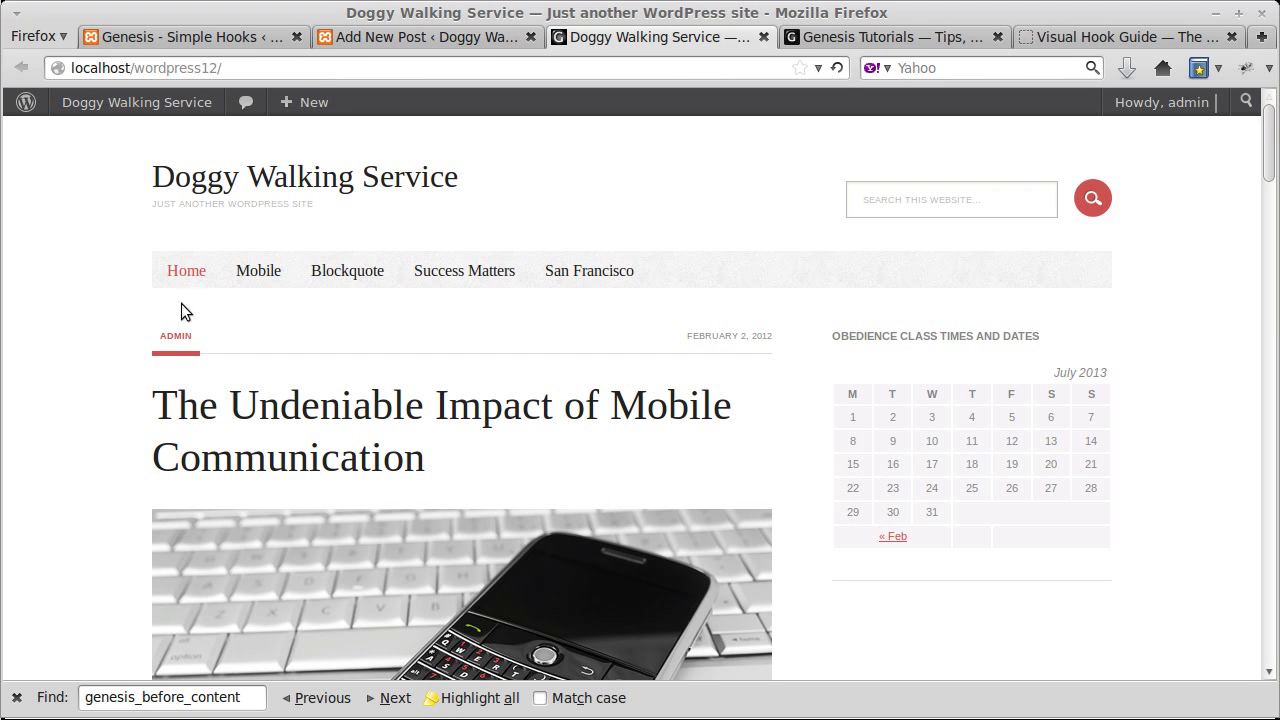
click(837, 67)
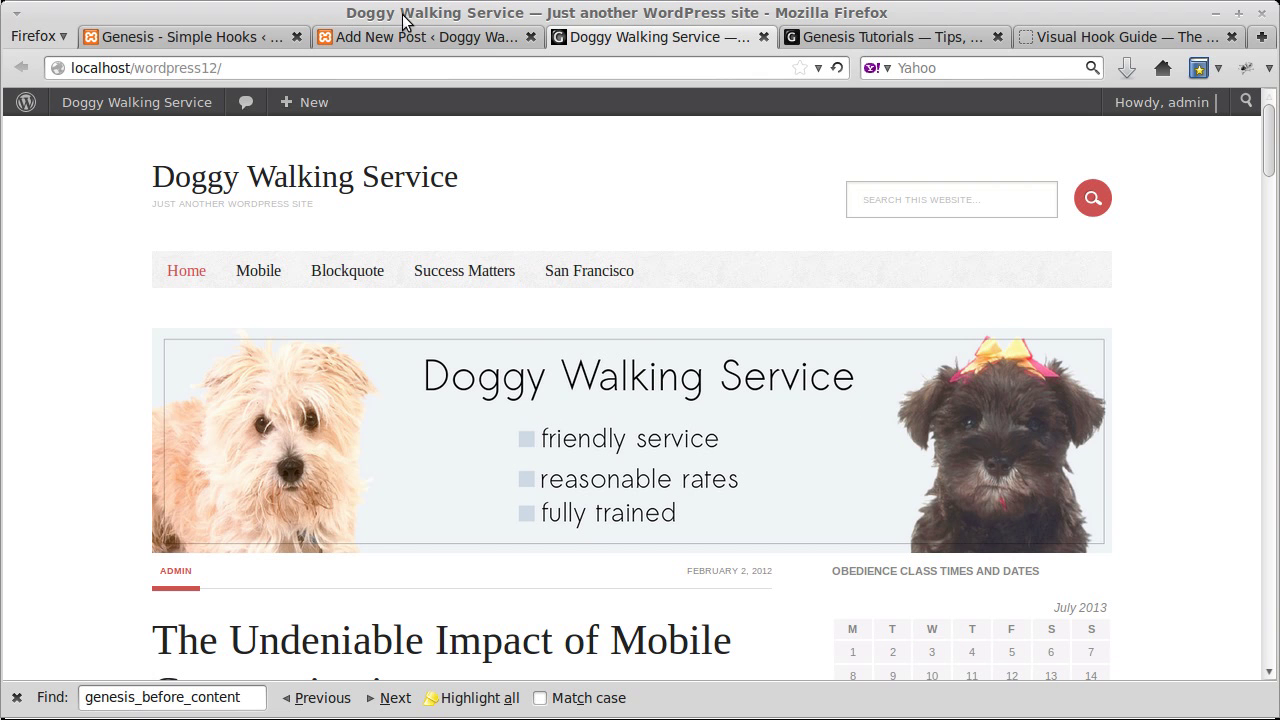
- Find the genesis_before_content hook in the Simple Hooks settings again and review its saved image code
click(236, 40)
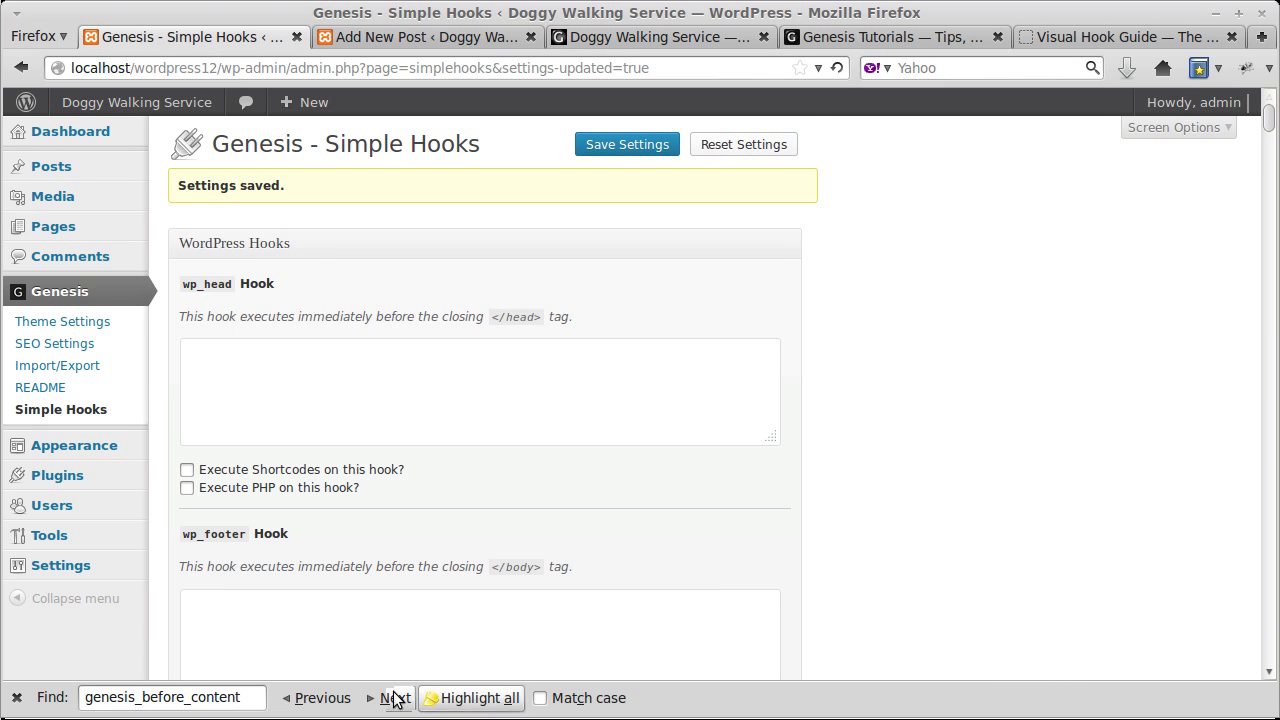
click(391, 697)
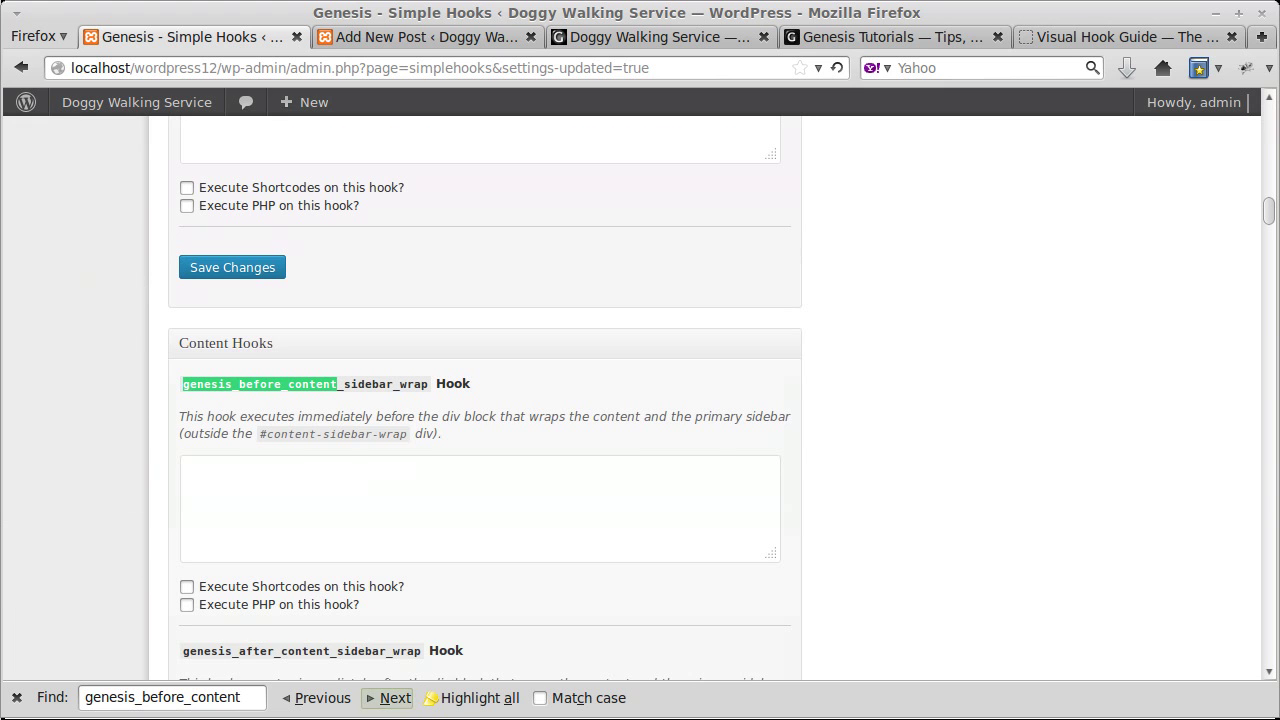
click(390, 697)
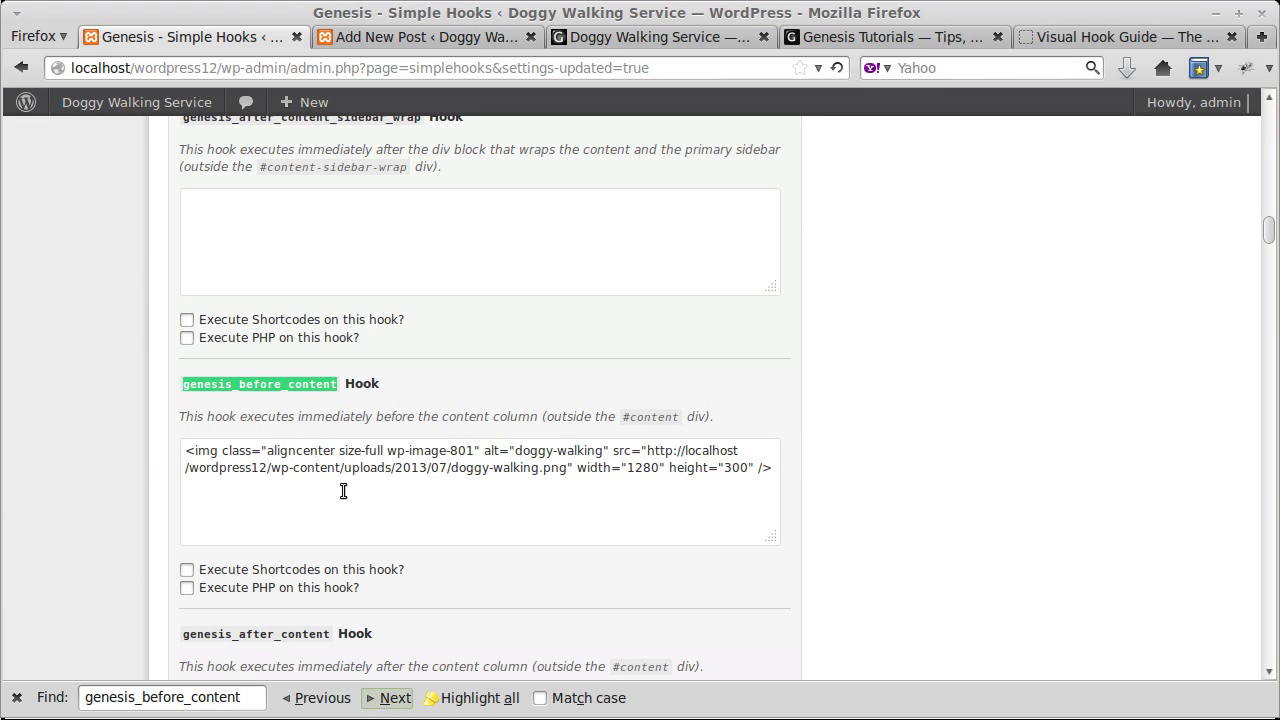
click(372, 509)
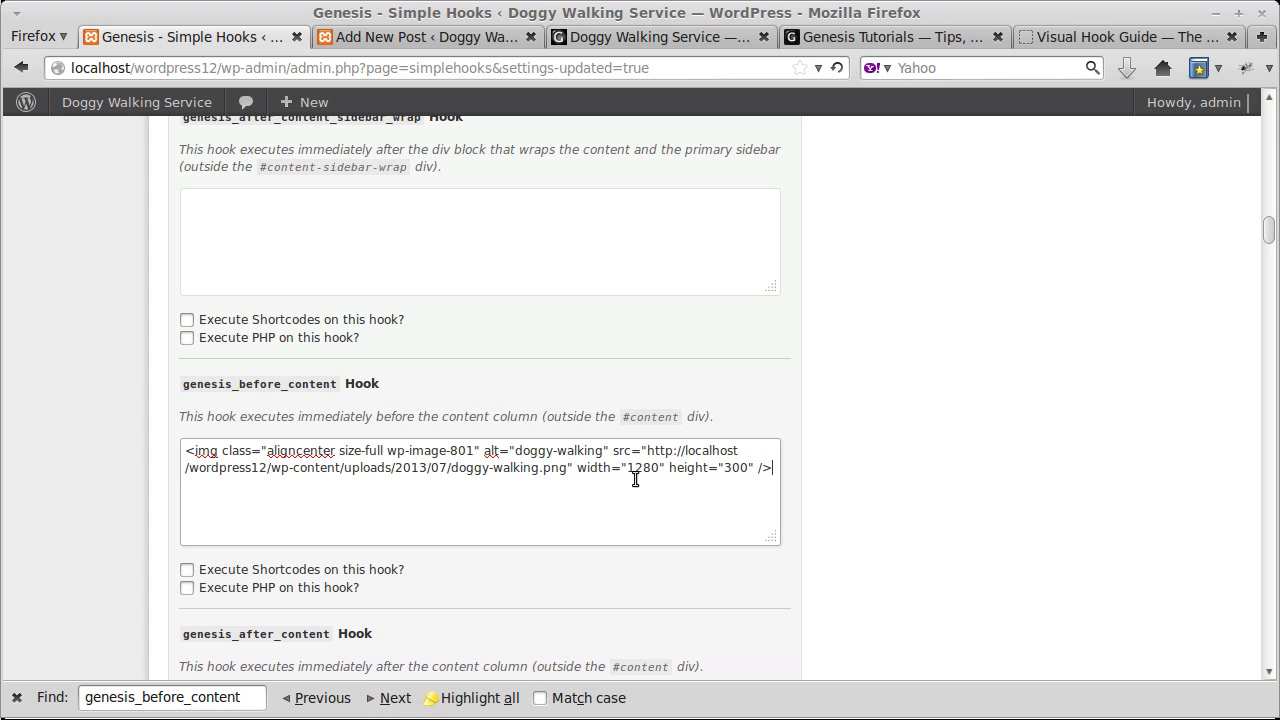
- Show the draft post in the visual editor and compare its image with the code in the hook
click(458, 39)
click(860, 350)
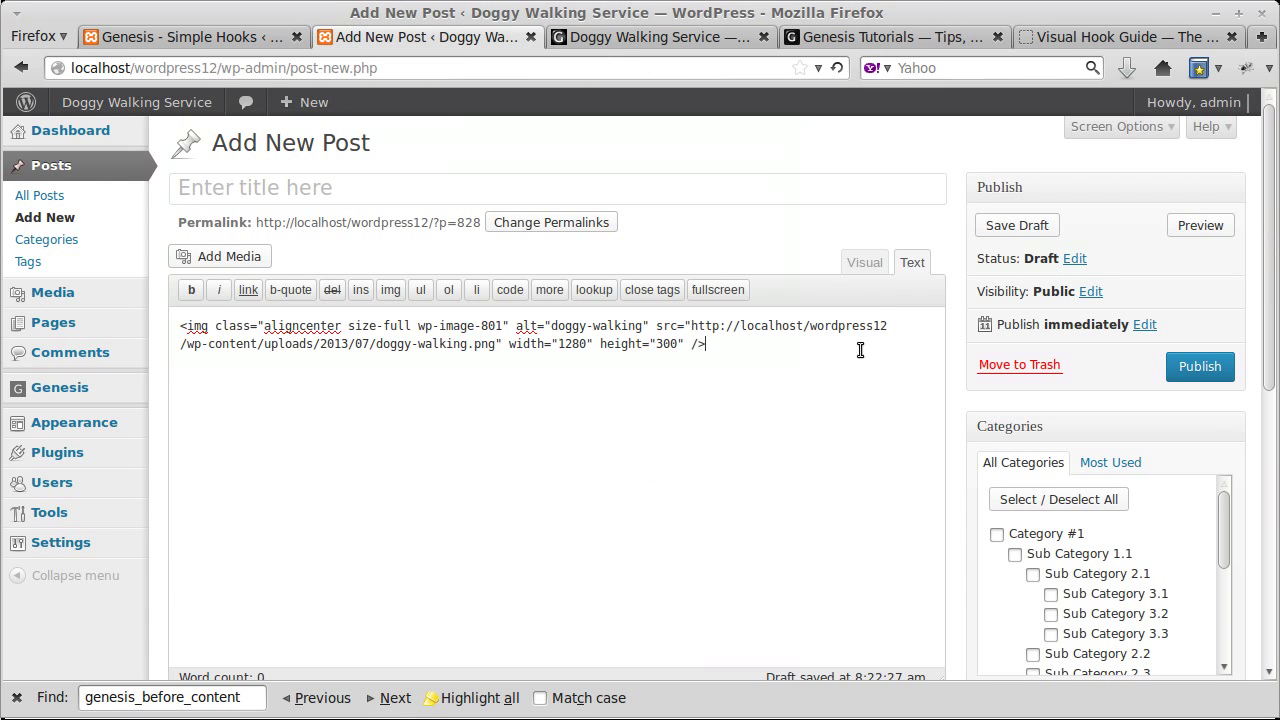
click(864, 262)
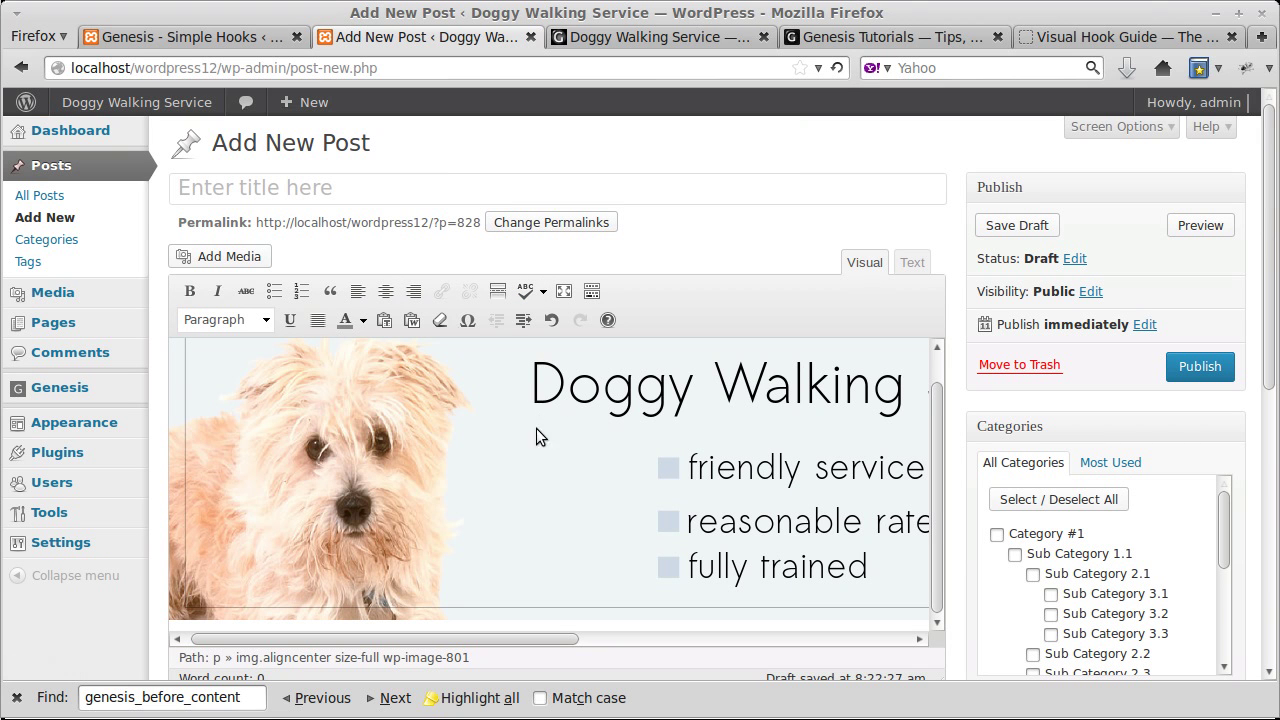
click(229, 43)
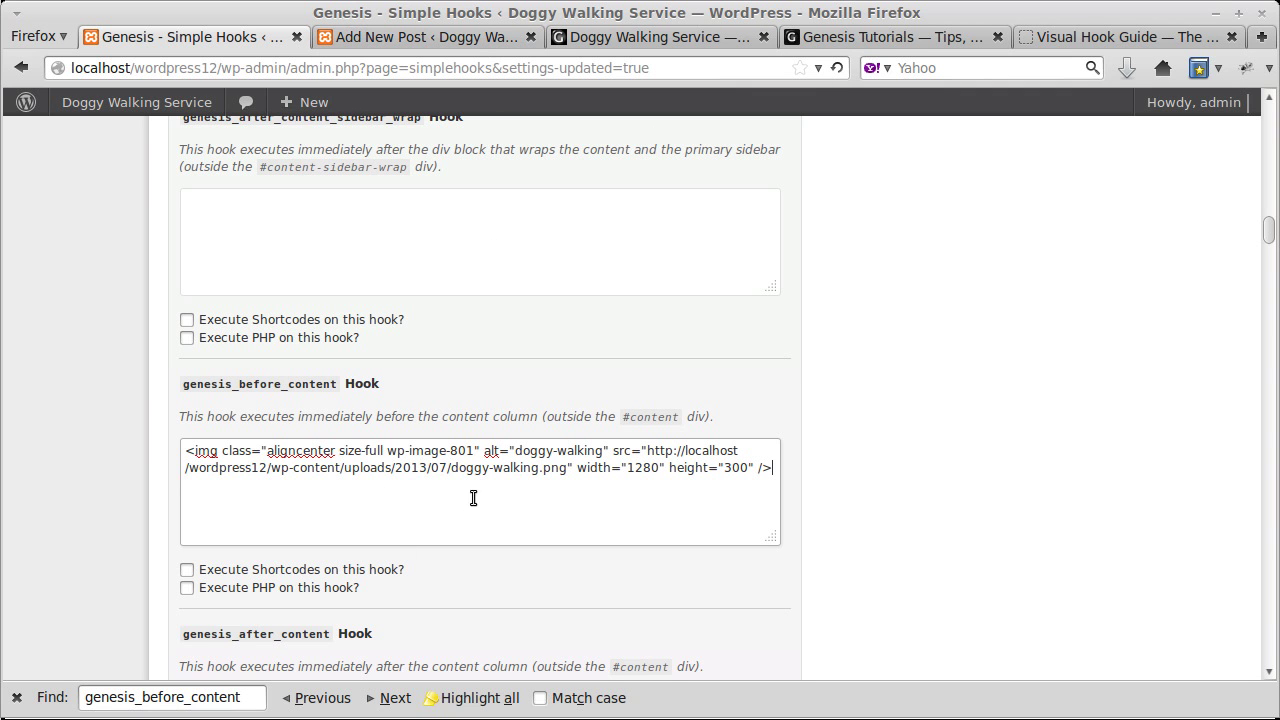
click(454, 40)
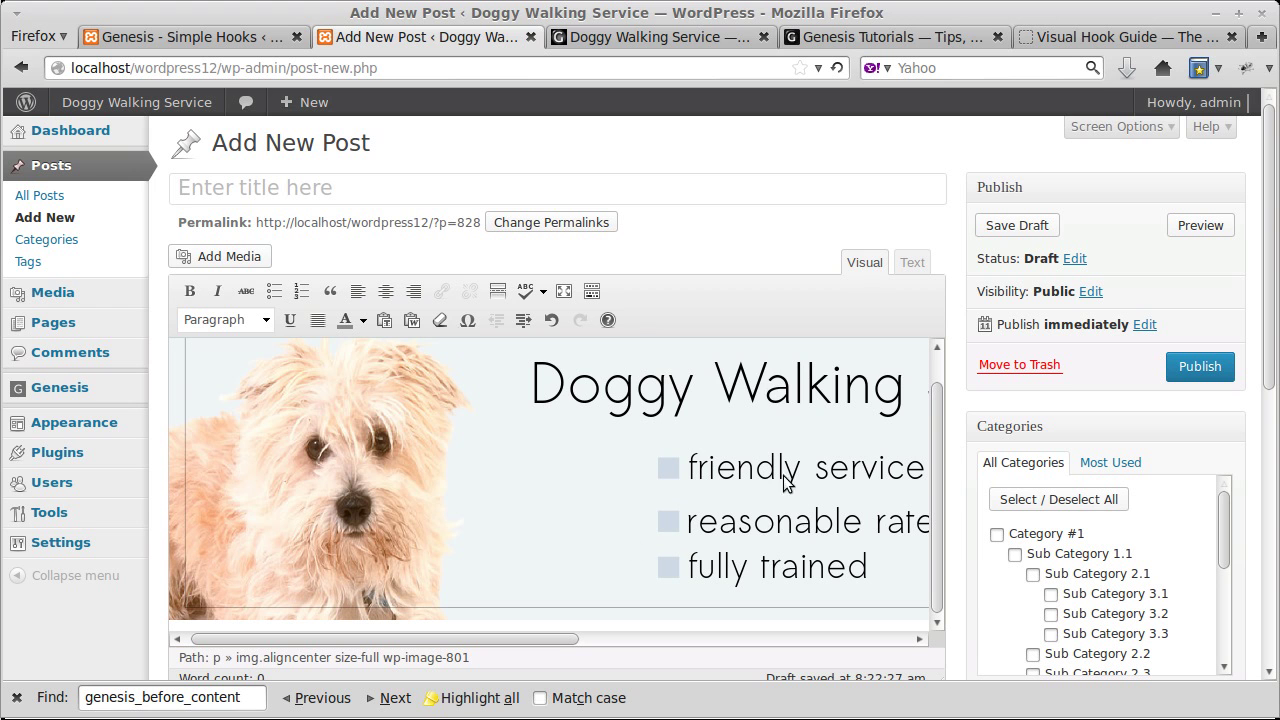
- Examine the banner and the content below it on the site's homepage and return to the draft post
click(657, 41)
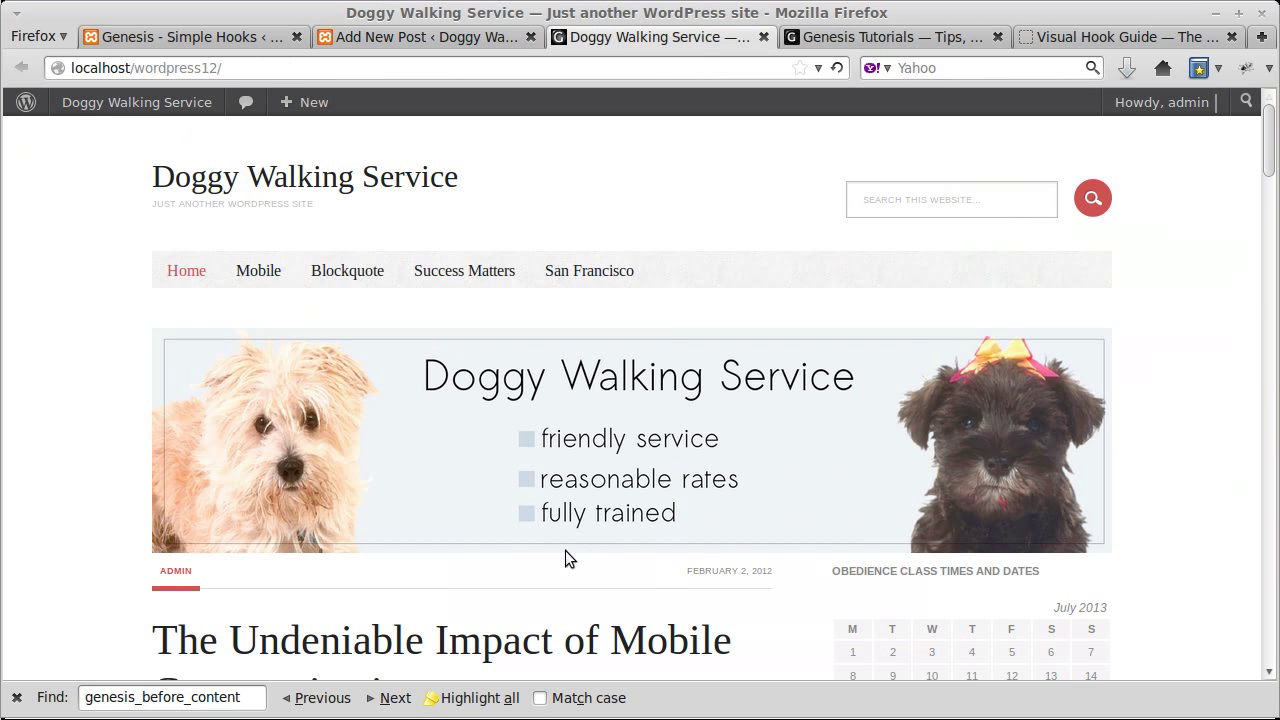
scroll(620, 493, down, 9)
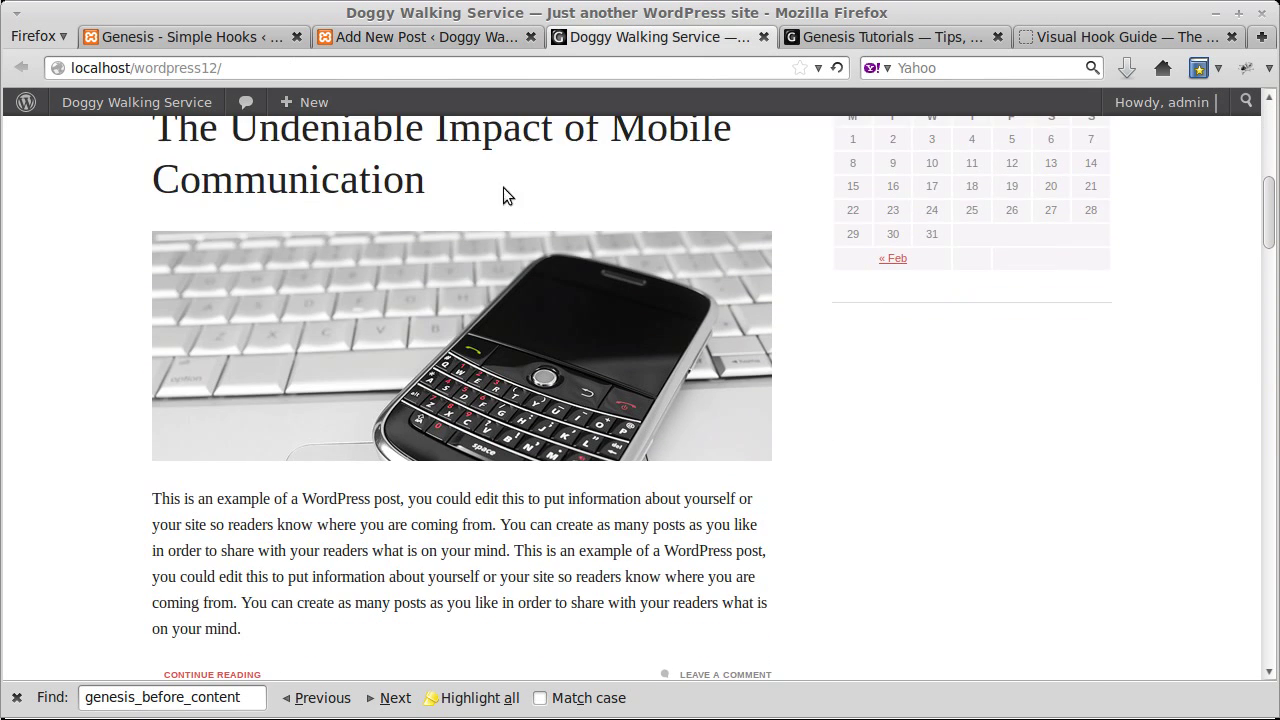
scroll(571, 570, up, 5)
scroll(571, 570, up, 4)
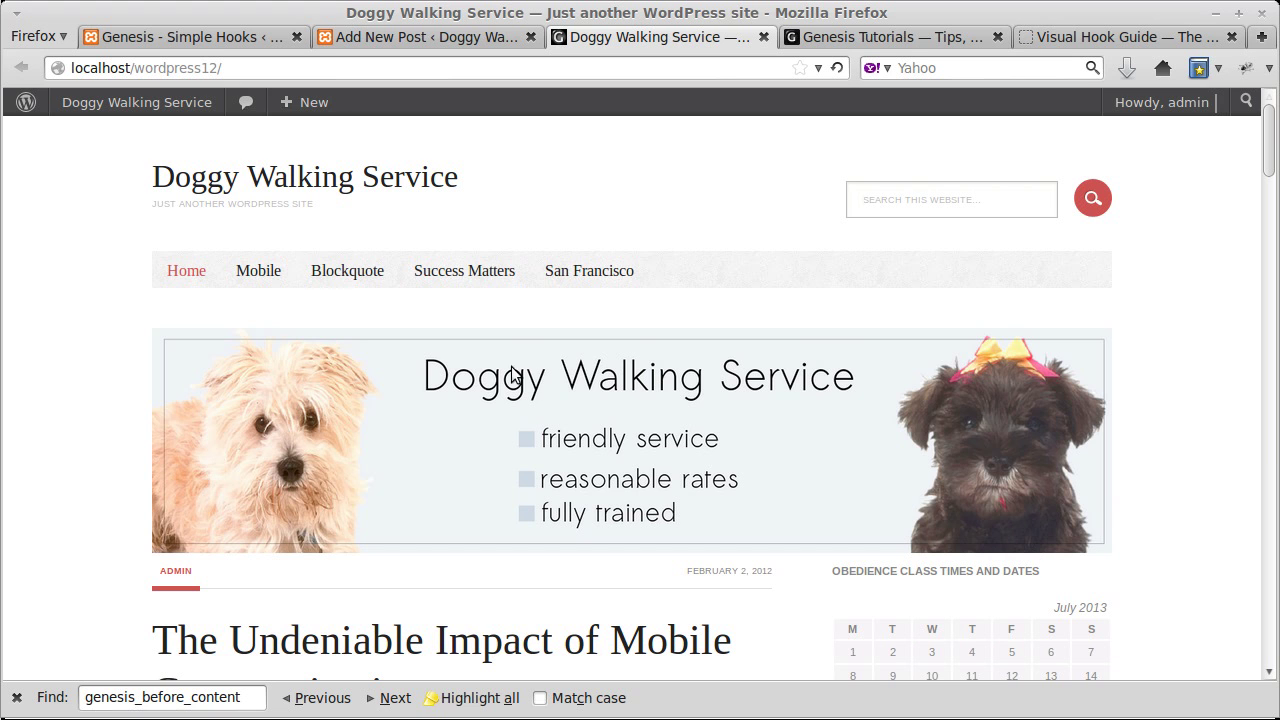
click(410, 40)
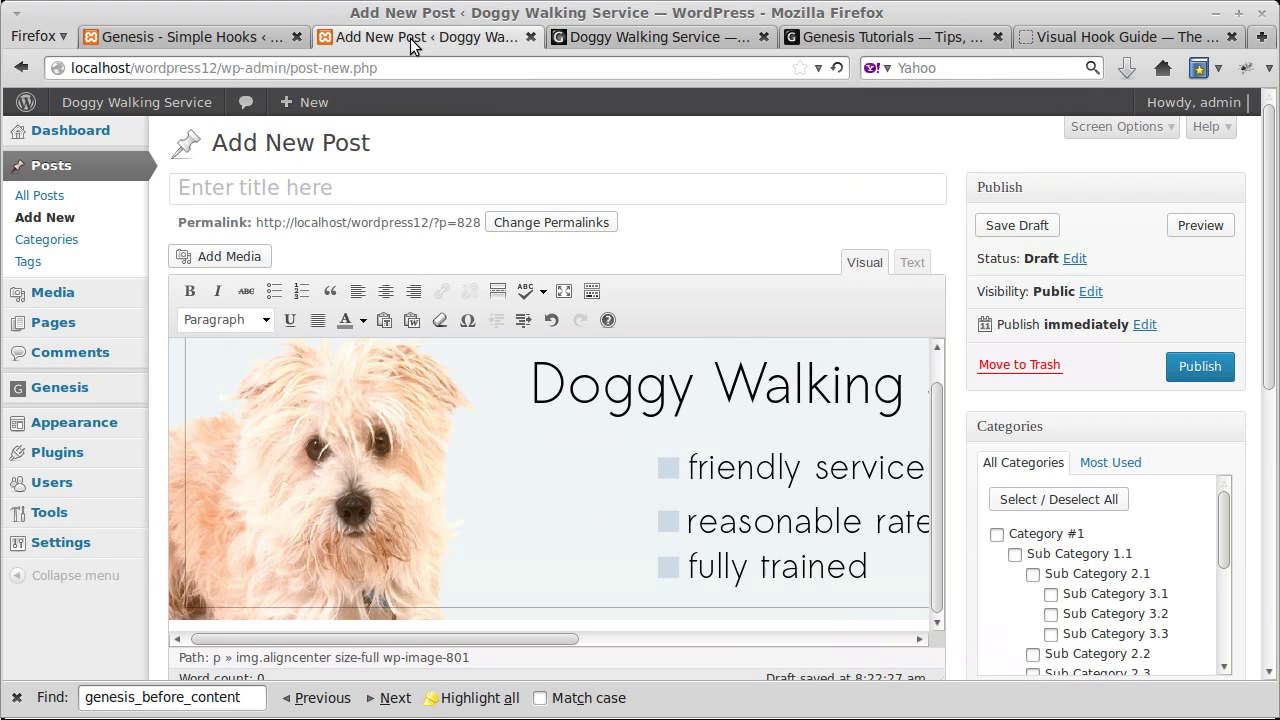
- Review the image code in the genesis_before_content hook once more and compare it with the banner on the homepage
click(247, 38)
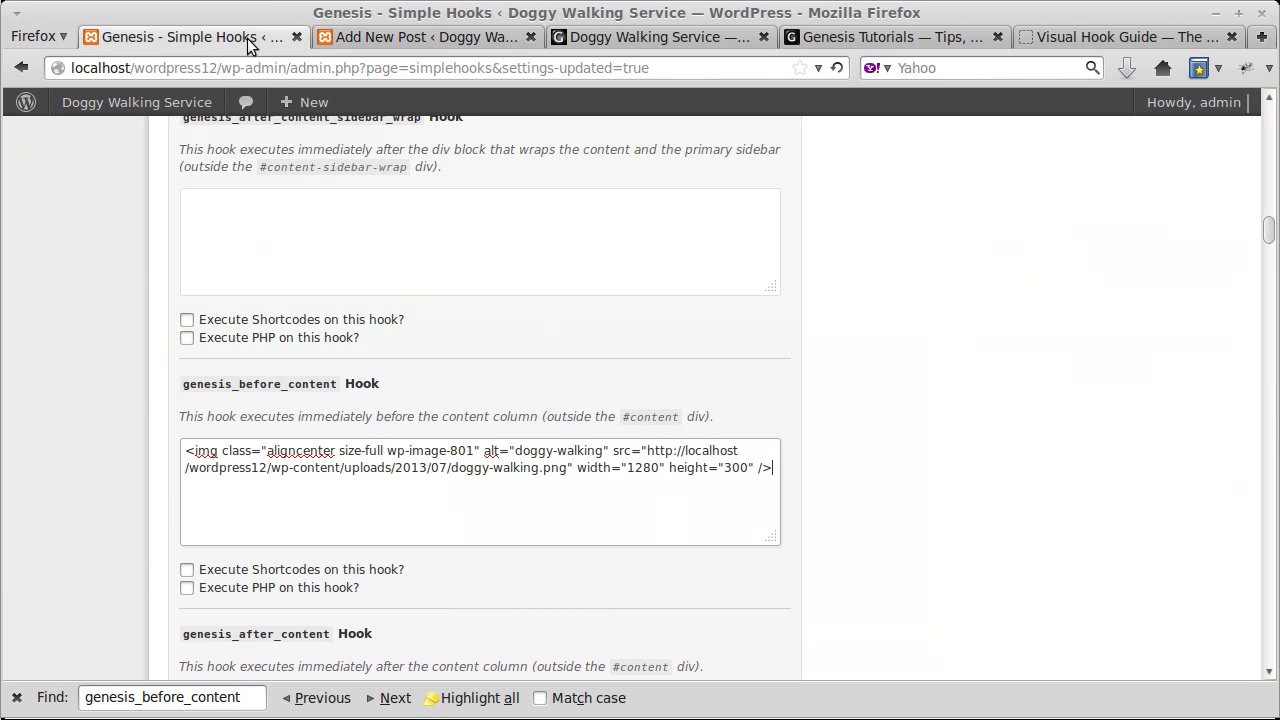
click(400, 503)
click(561, 40)
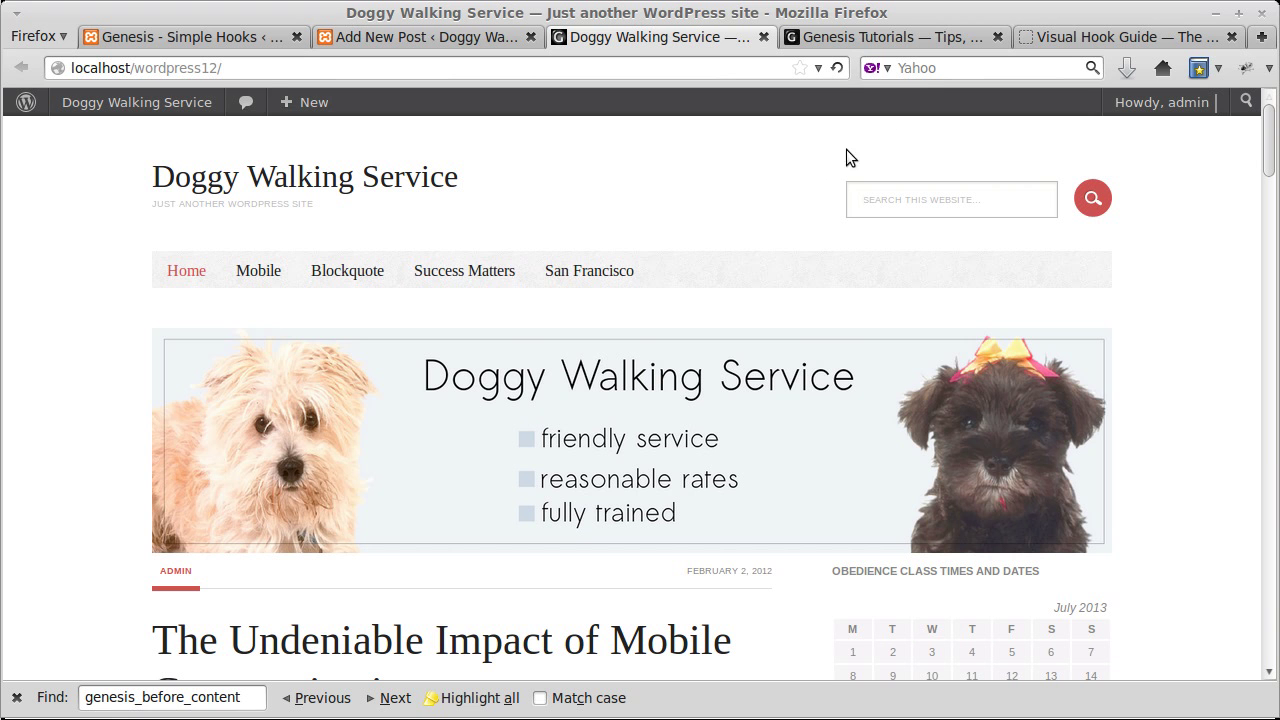
- Copy the hook name genesis_before_header from the Visual Hook Guide on the Genesis Tutorials site
click(922, 40)
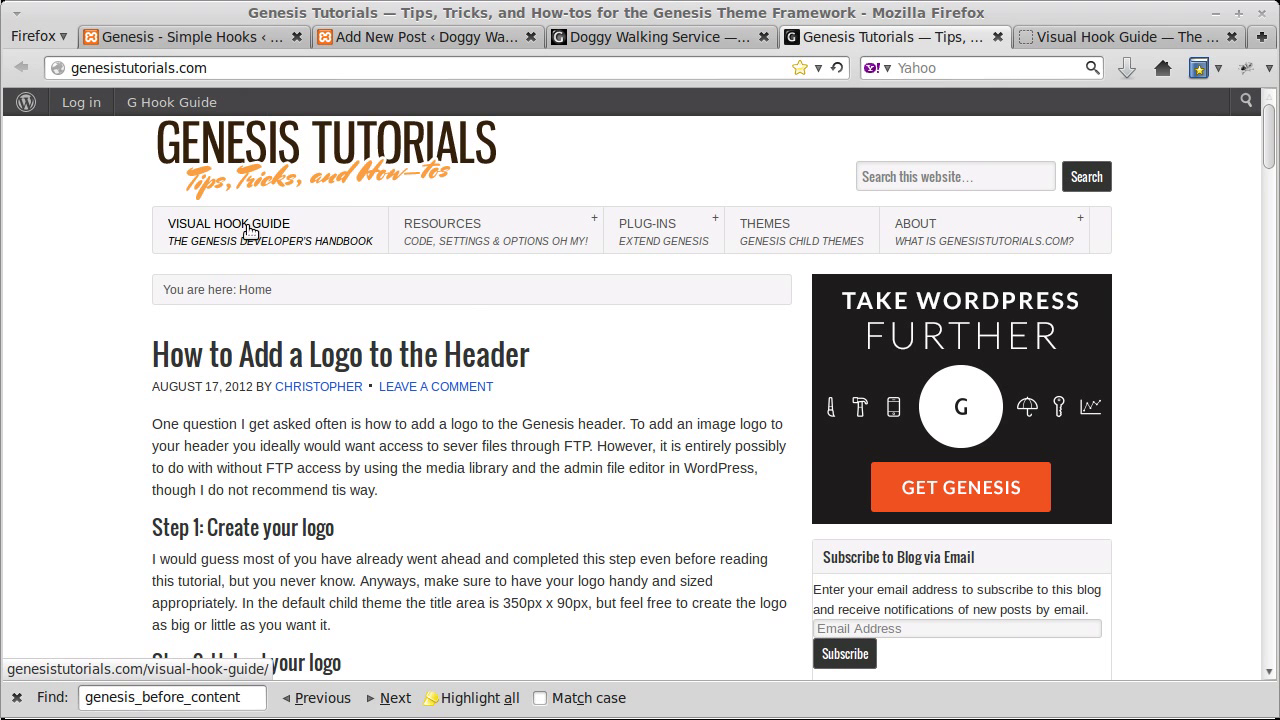
click(1038, 44)
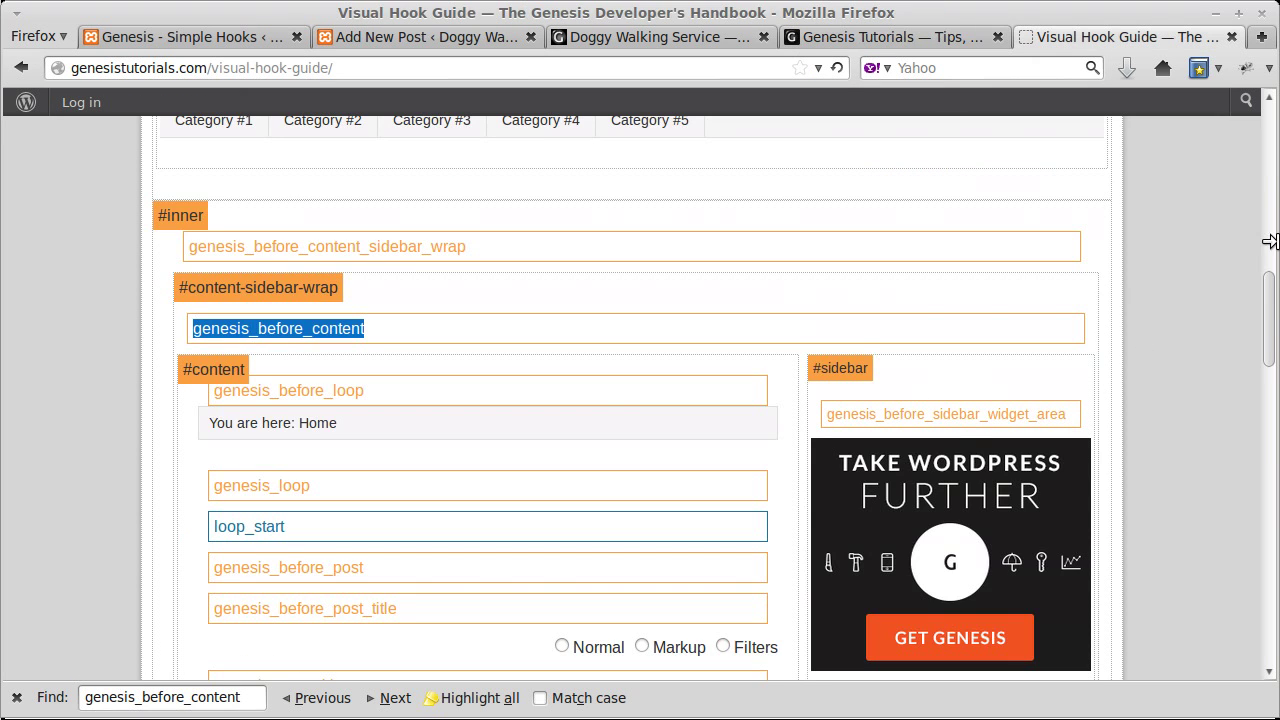
drag(1273, 312, 1273, 156)
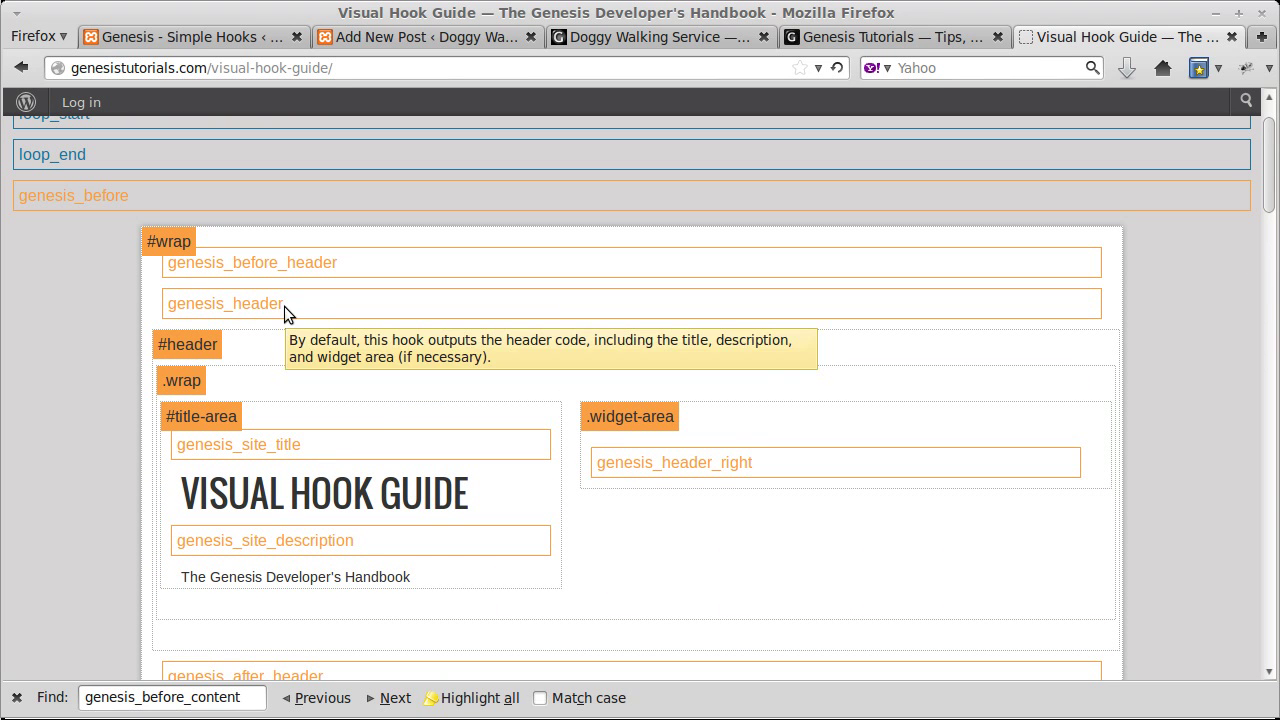
mouse_move(343, 263)
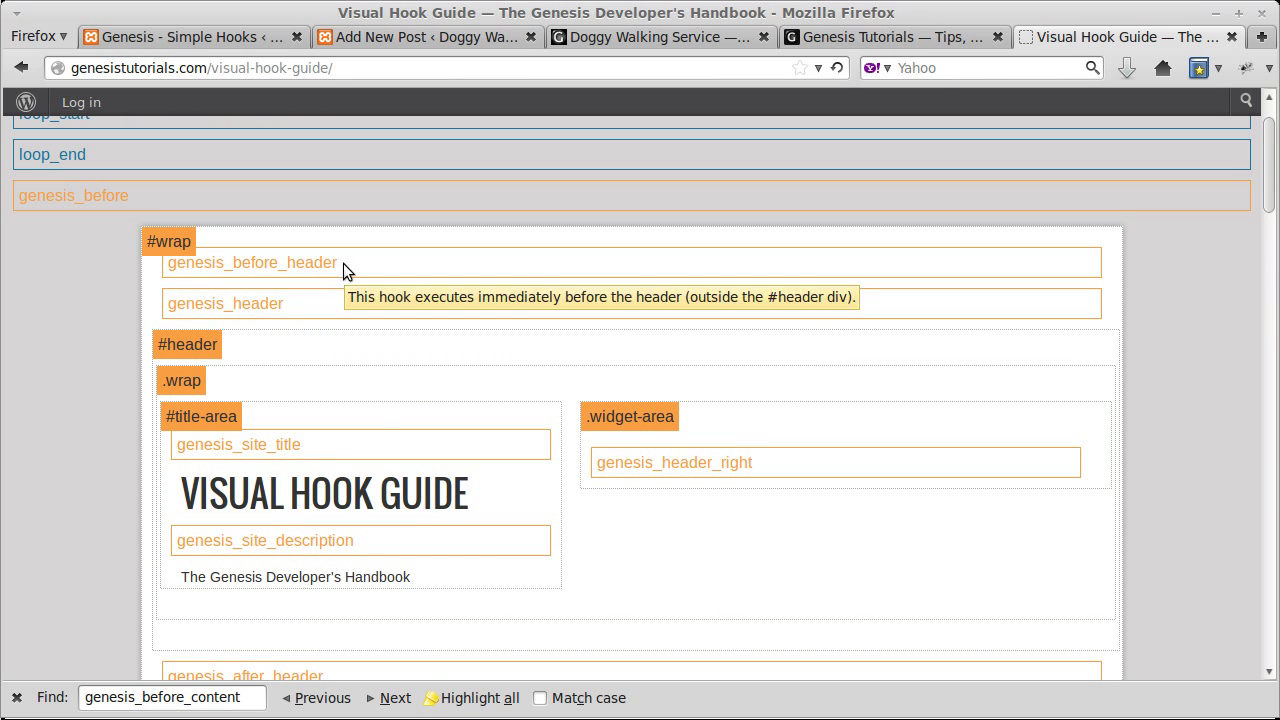
drag(343, 263, 171, 266)
key(ctrl+c)
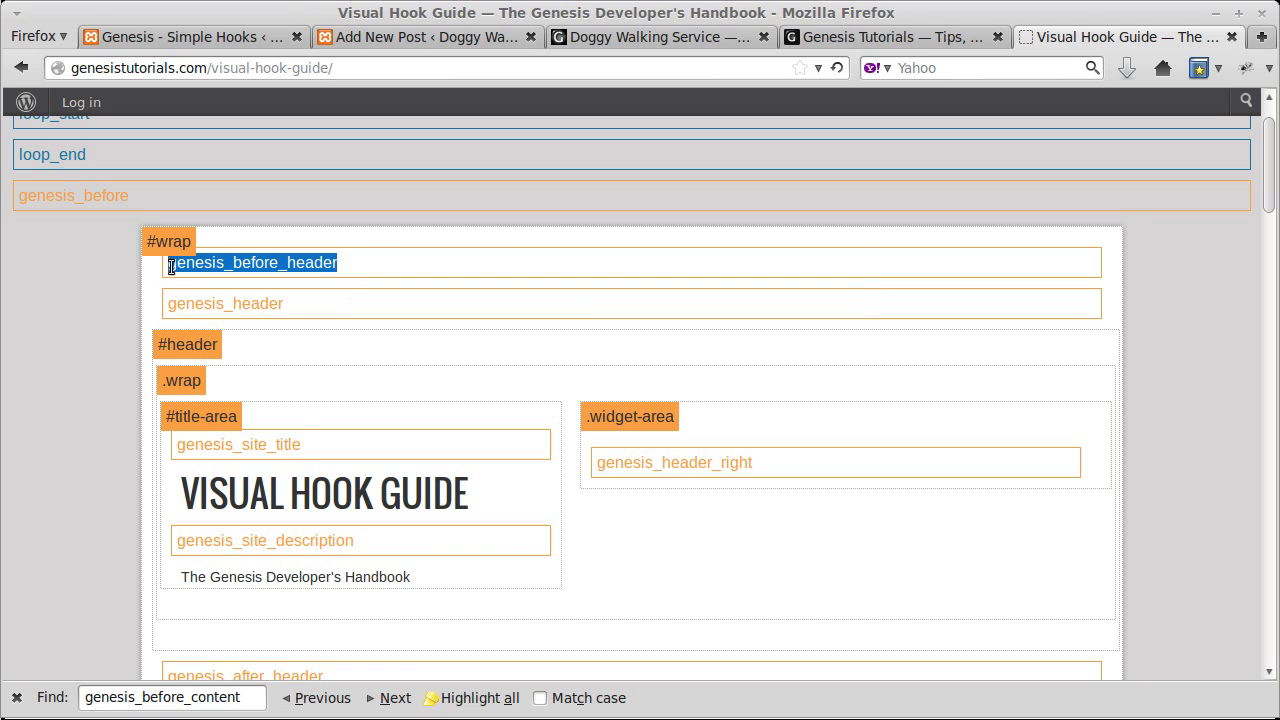
right_click(268, 266)
click(270, 268)
- Find the genesis_before_header hook in the Simple Hooks settings using the copied name
click(203, 37)
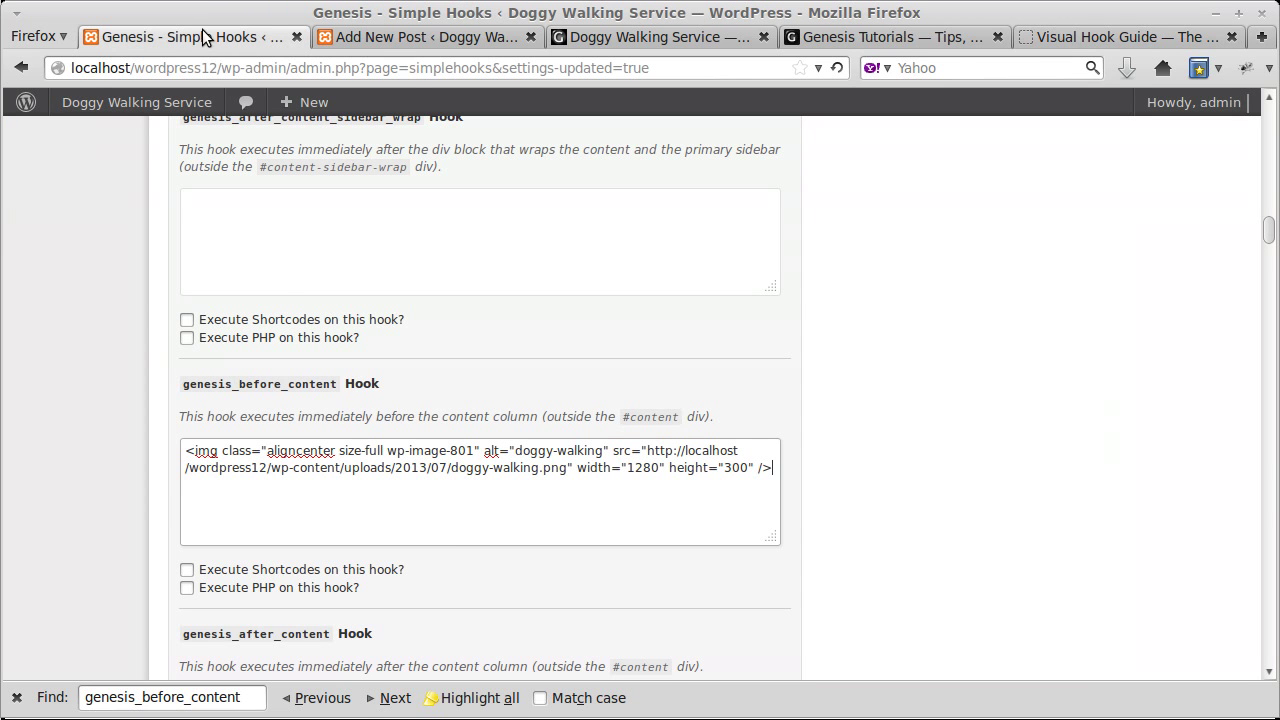
triple_click(246, 693)
key(ctrl+v)
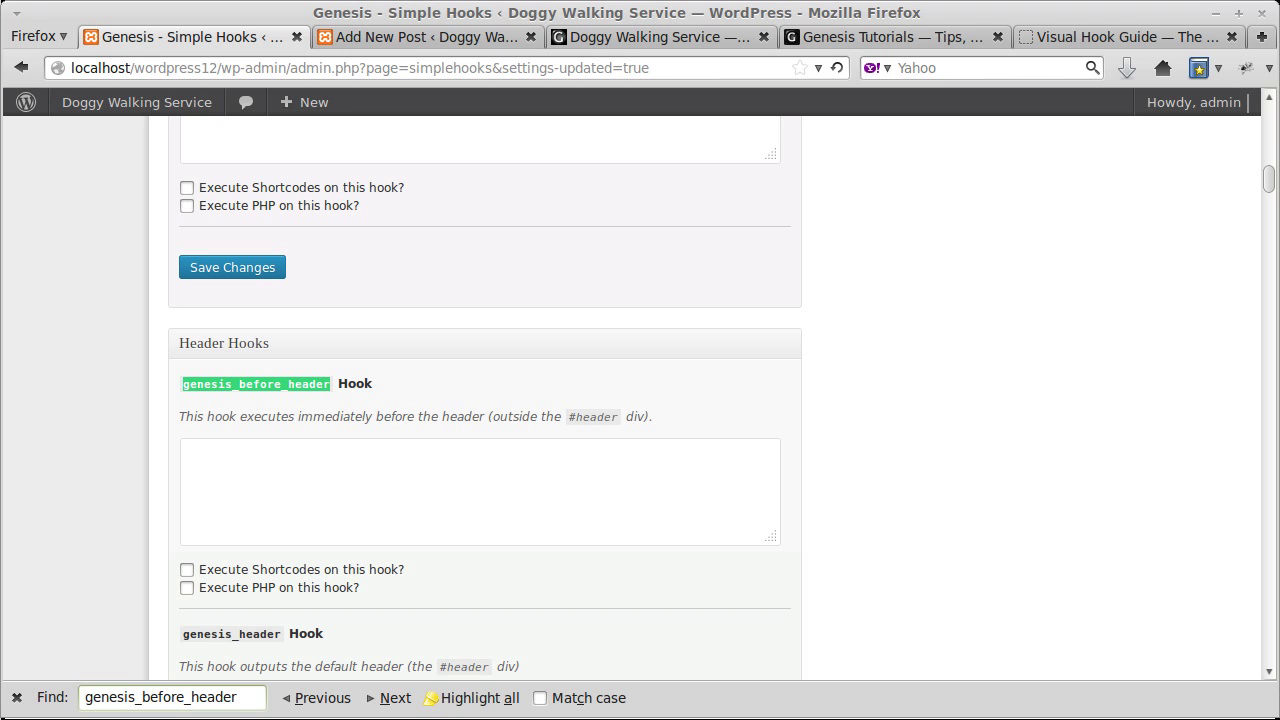
- Copy the "unique-name" div line with the Doggy Walking Service paragraph from the code file in Pluma into the genesis_before_header hook
key(alt+Tab)
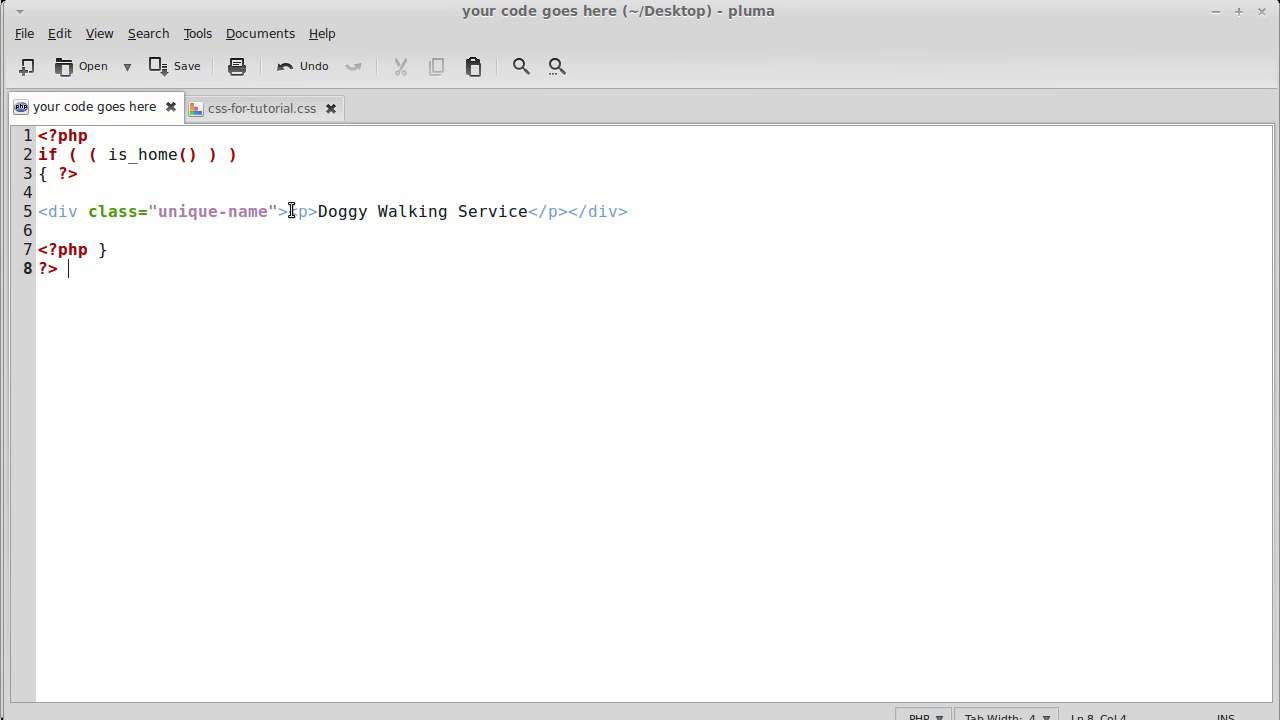
triple_click(515, 213)
right_click(512, 211)
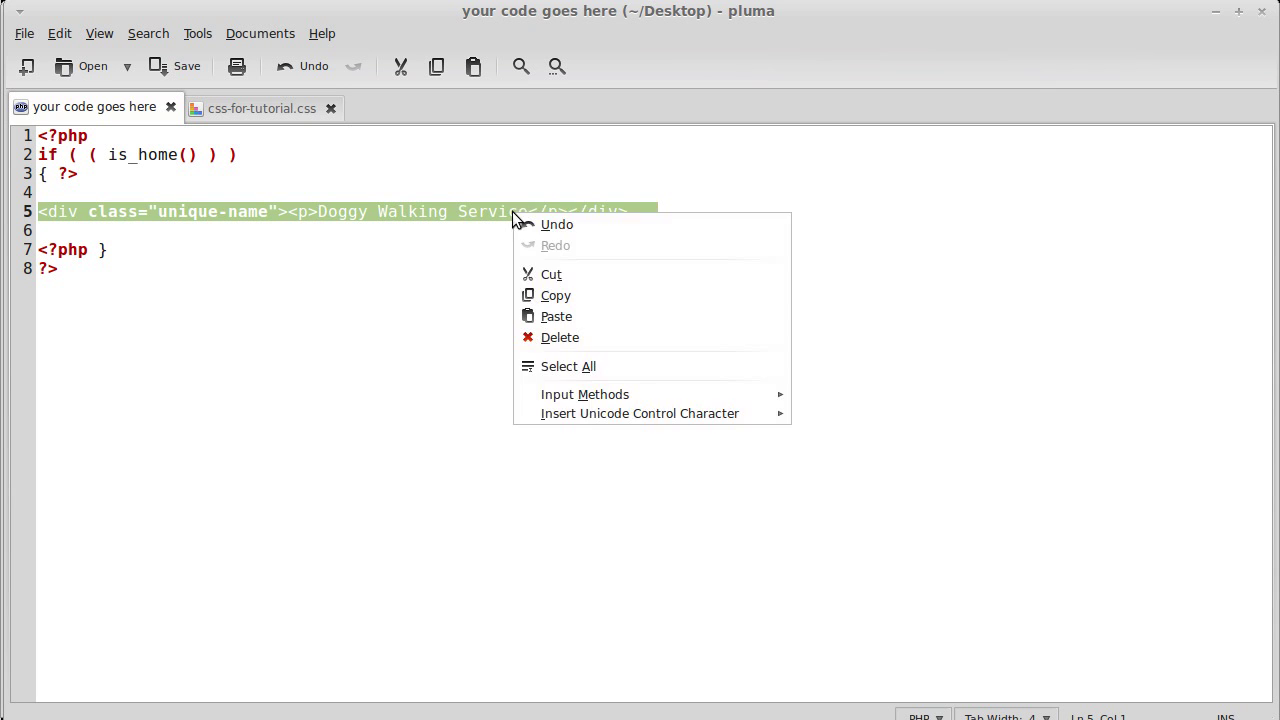
click(548, 295)
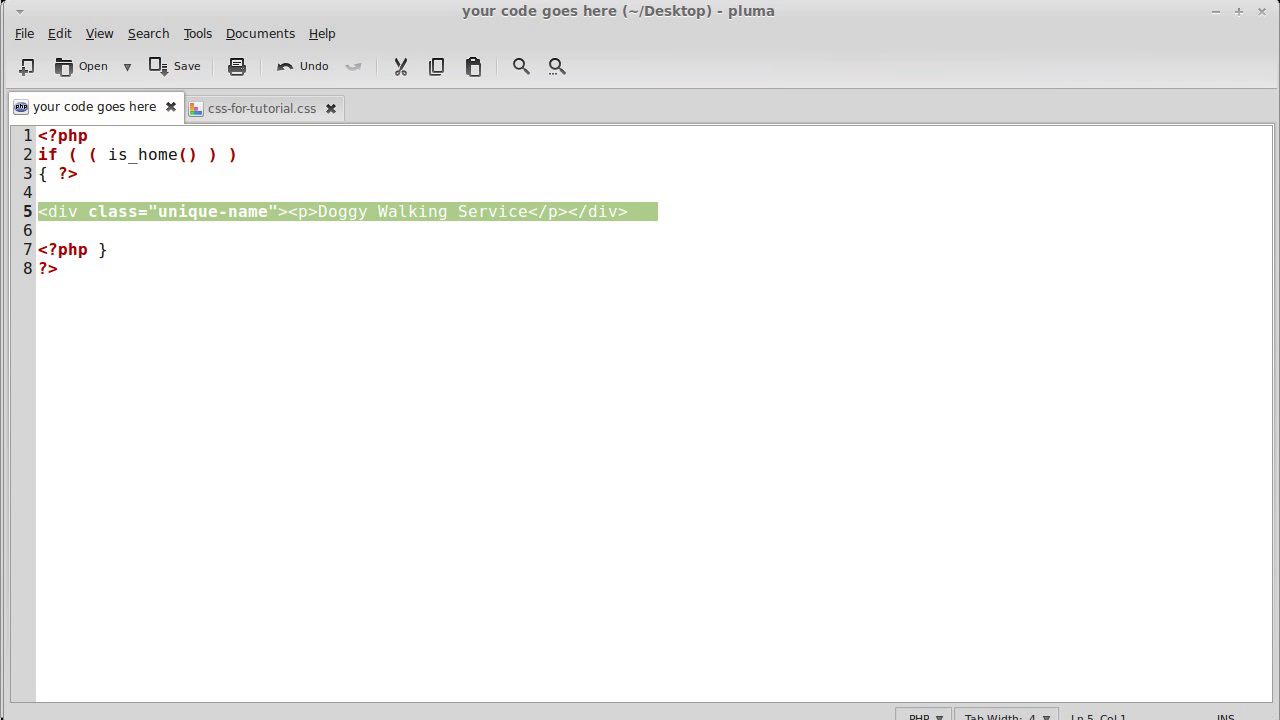
key(alt+Tab)
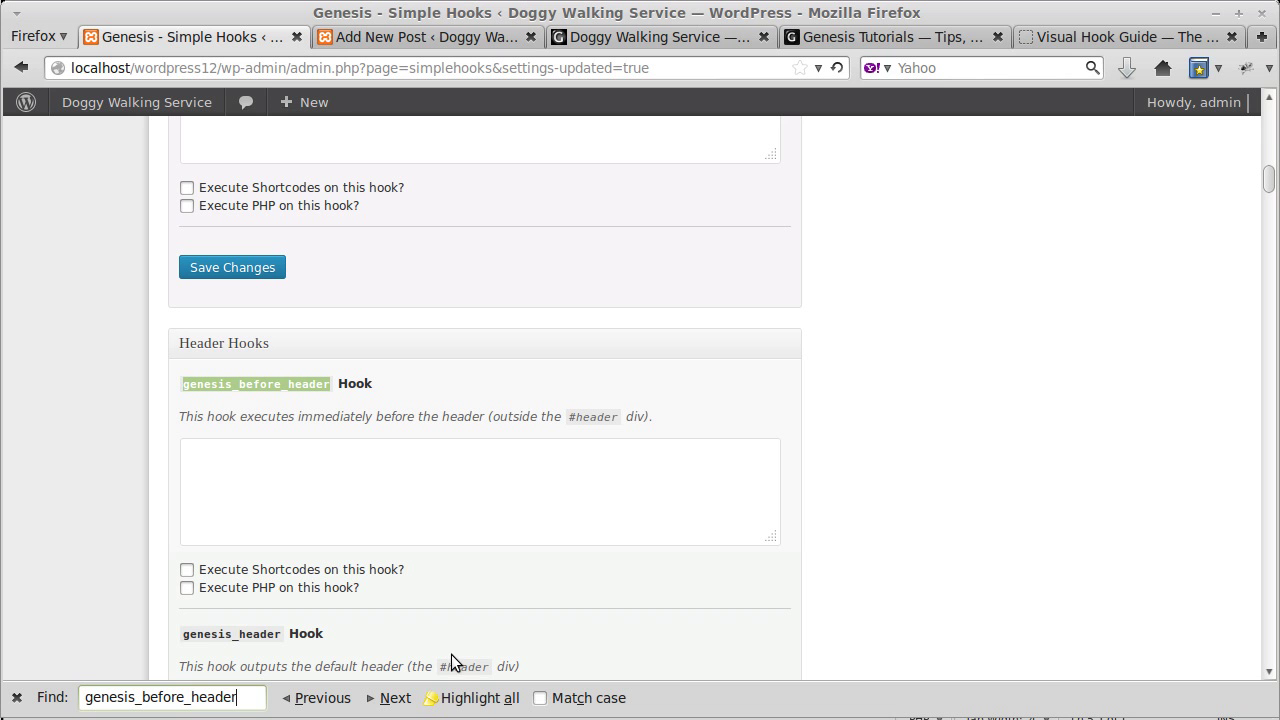
click(370, 474)
key(ctrl+v)
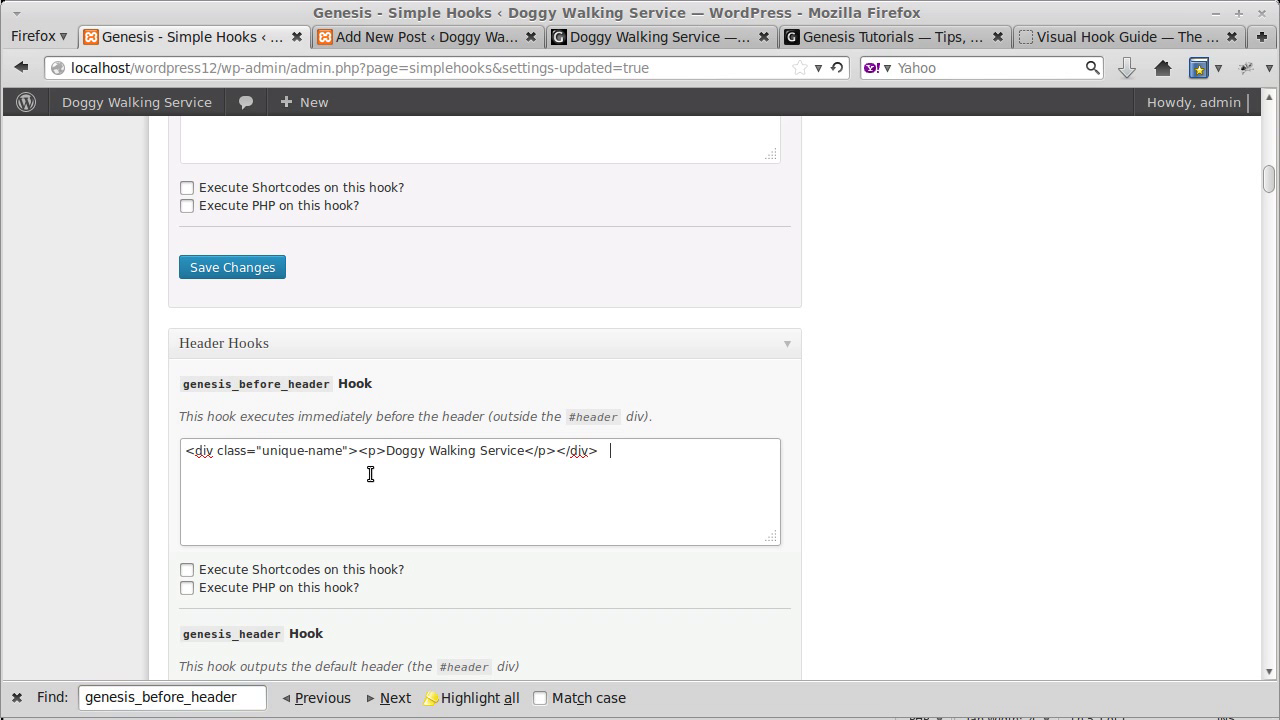
- Save the hook changes and reload the site's homepage to check the Doggy Walking Service text above the header
click(206, 267)
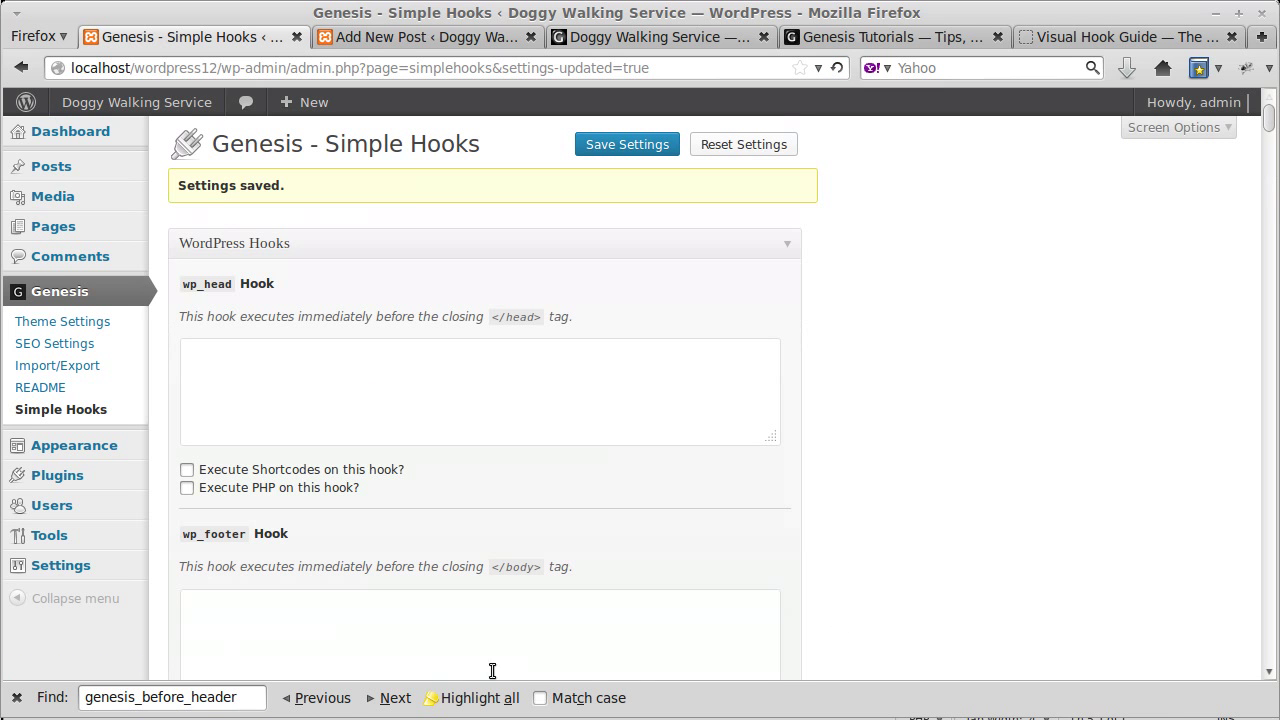
click(393, 698)
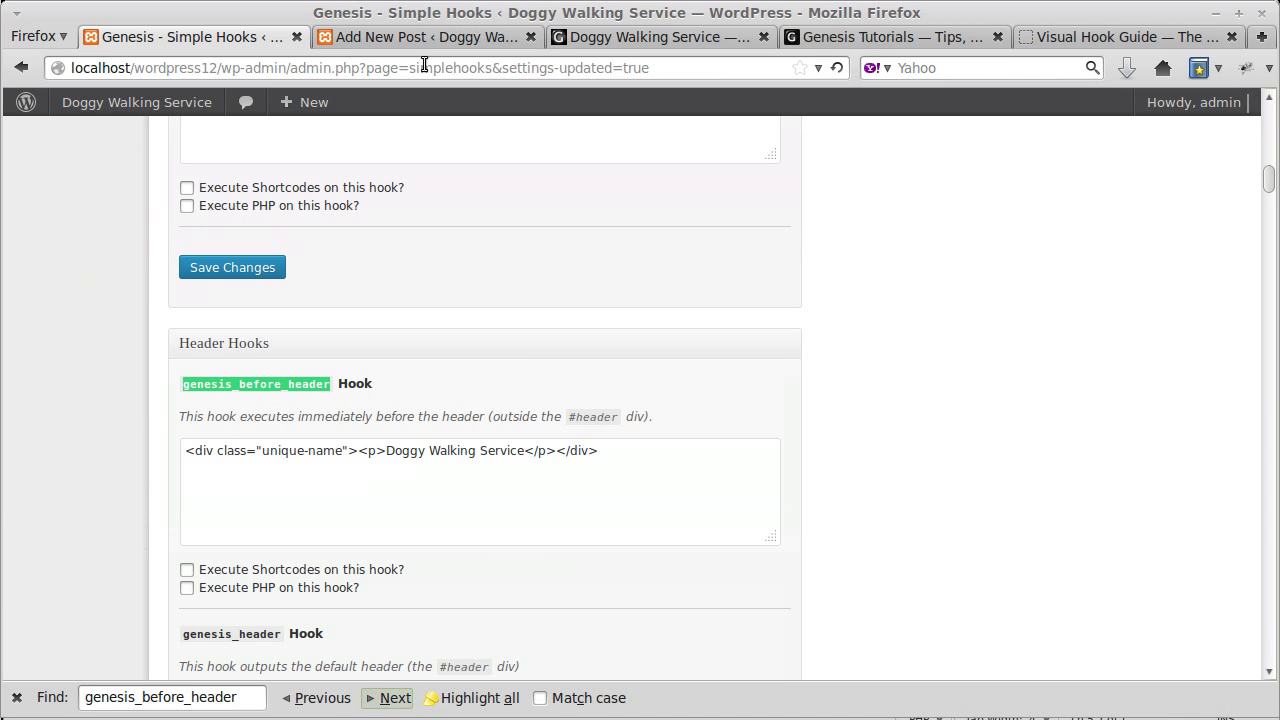
click(610, 37)
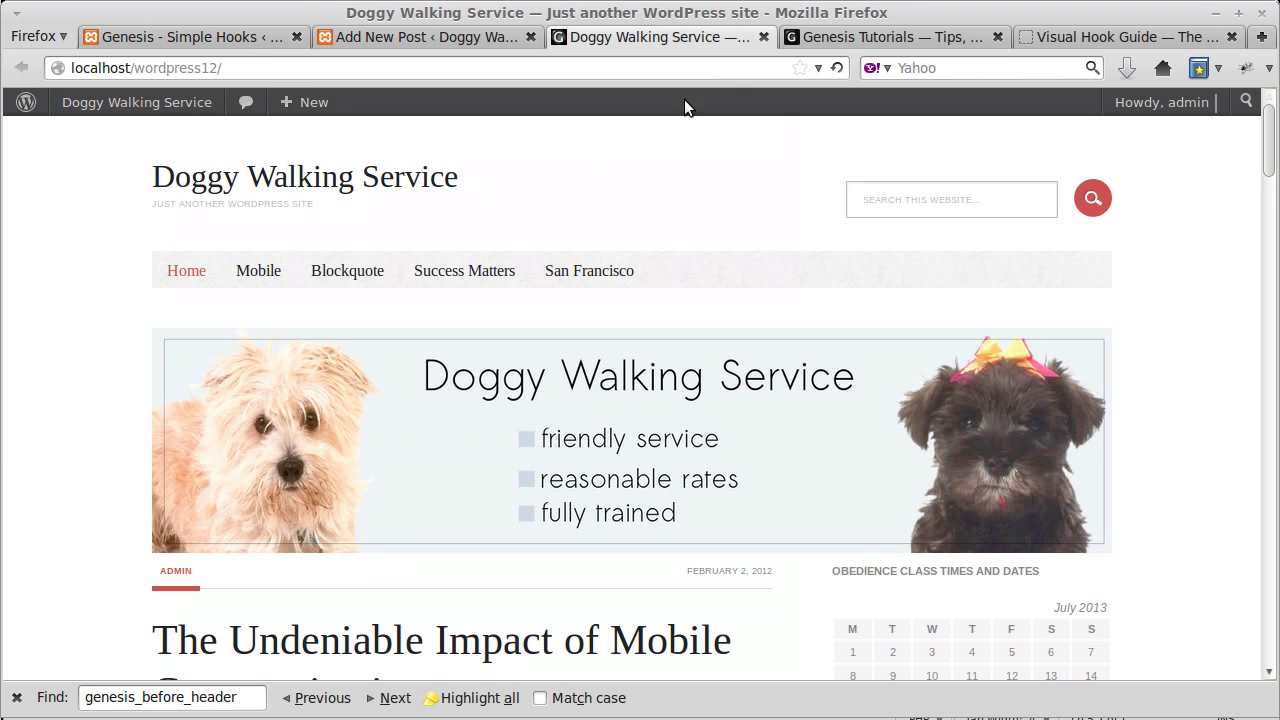
click(837, 68)
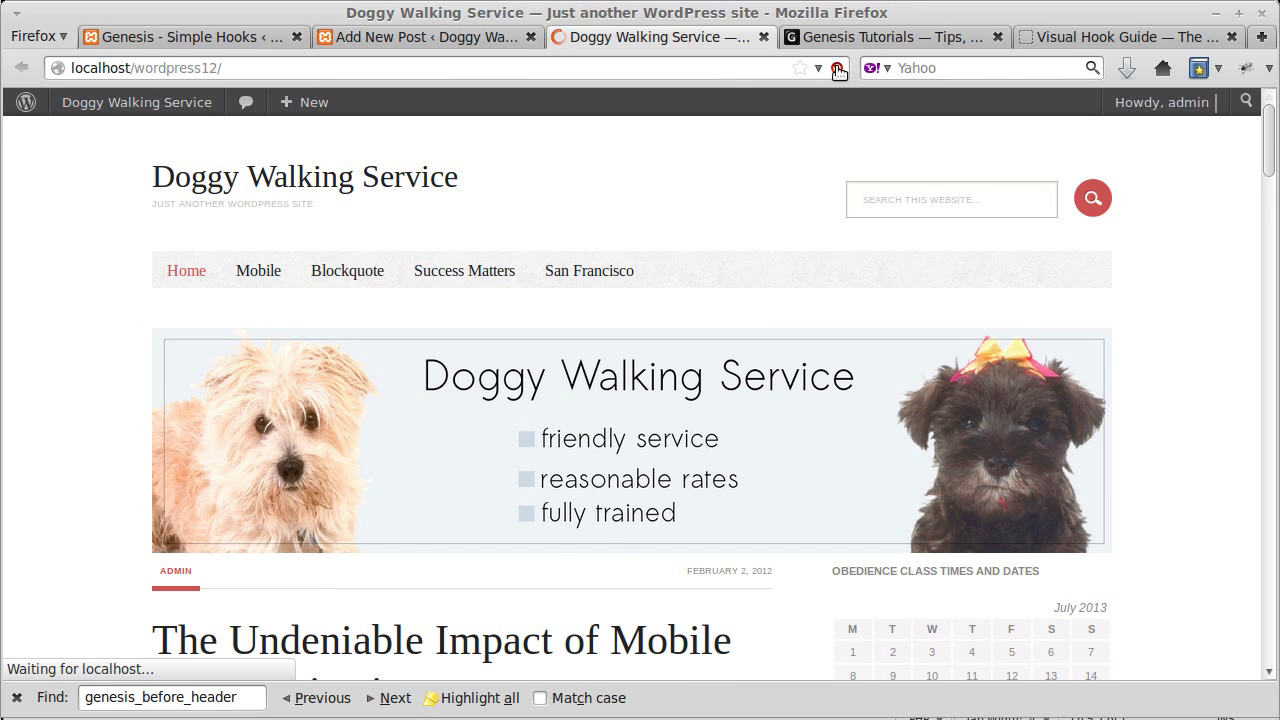
drag(160, 129, 3, 130)
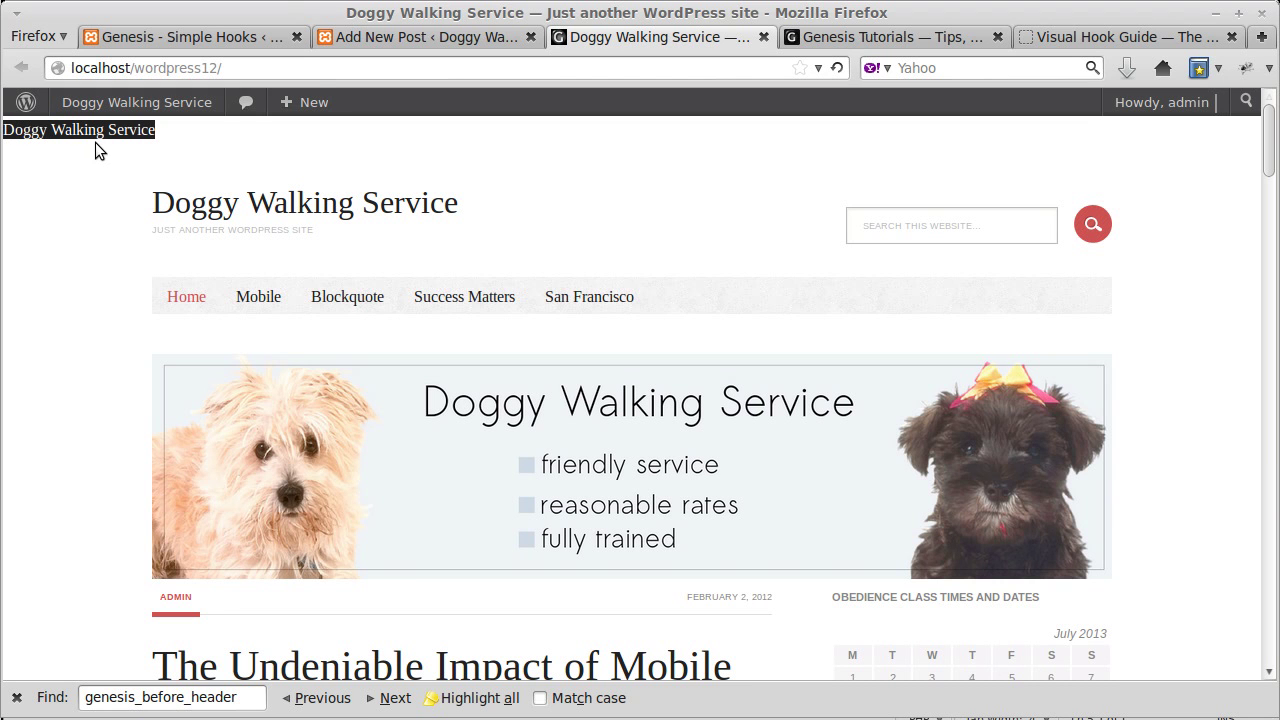
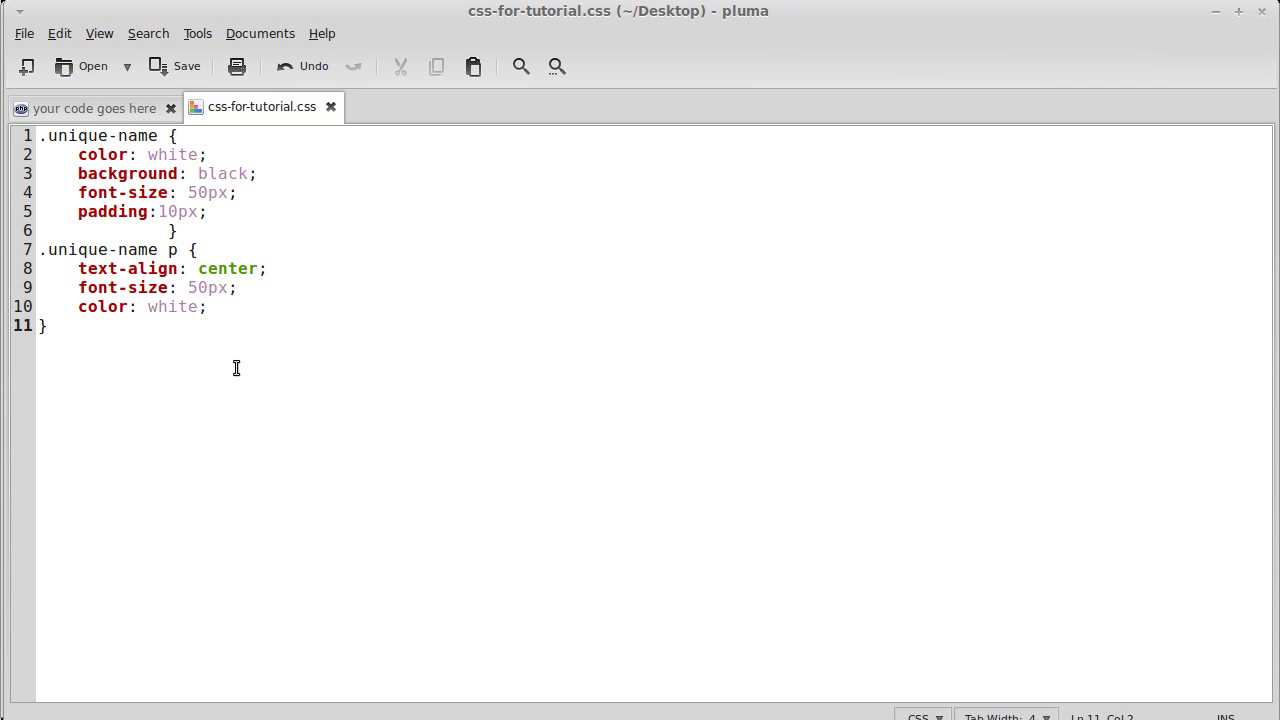
- Copy all the .unique-name and .unique-name p rules from css-for-tutorial.css in Pluma and return to Firefox
drag(38, 138, 197, 329)
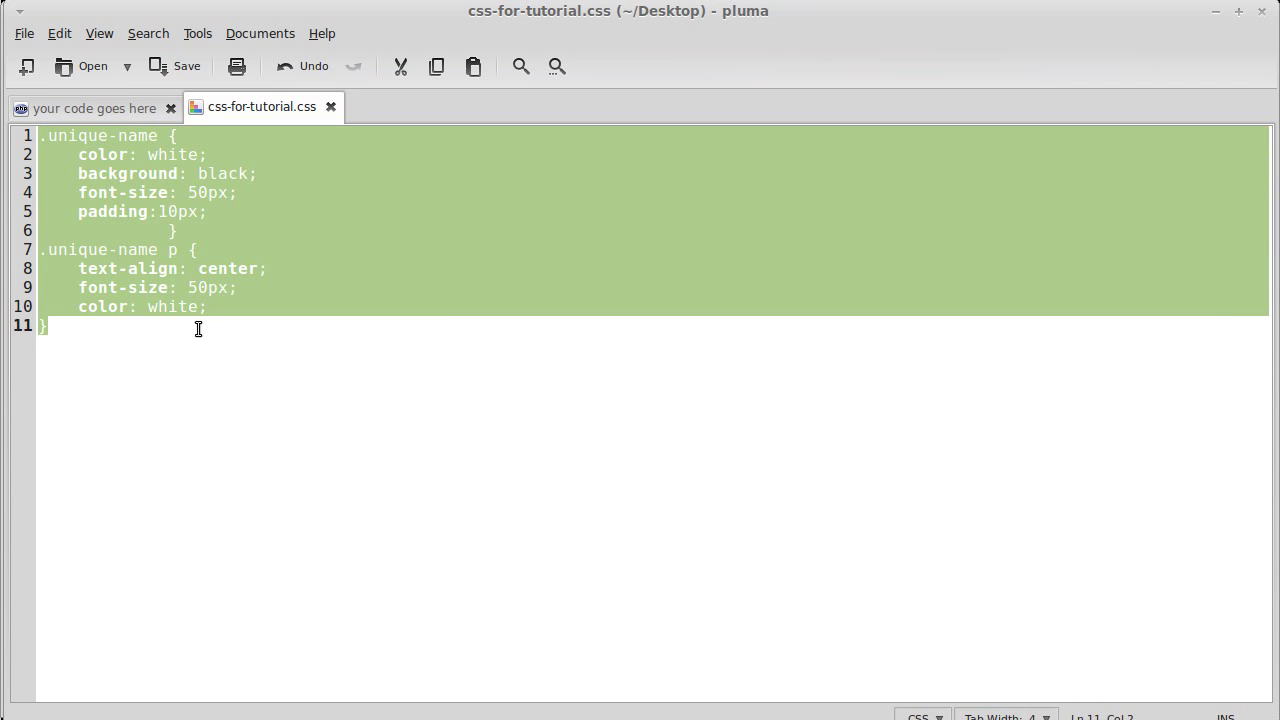
right_click(168, 194)
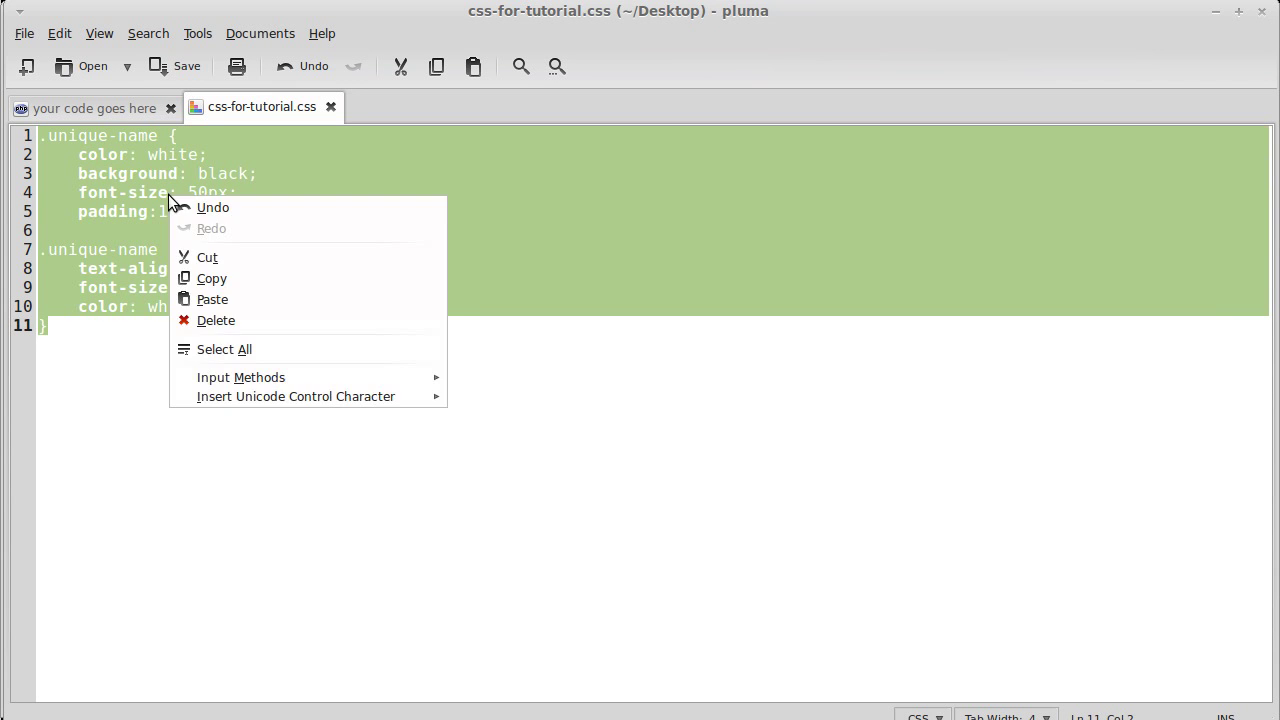
click(212, 286)
key(alt+Tab)
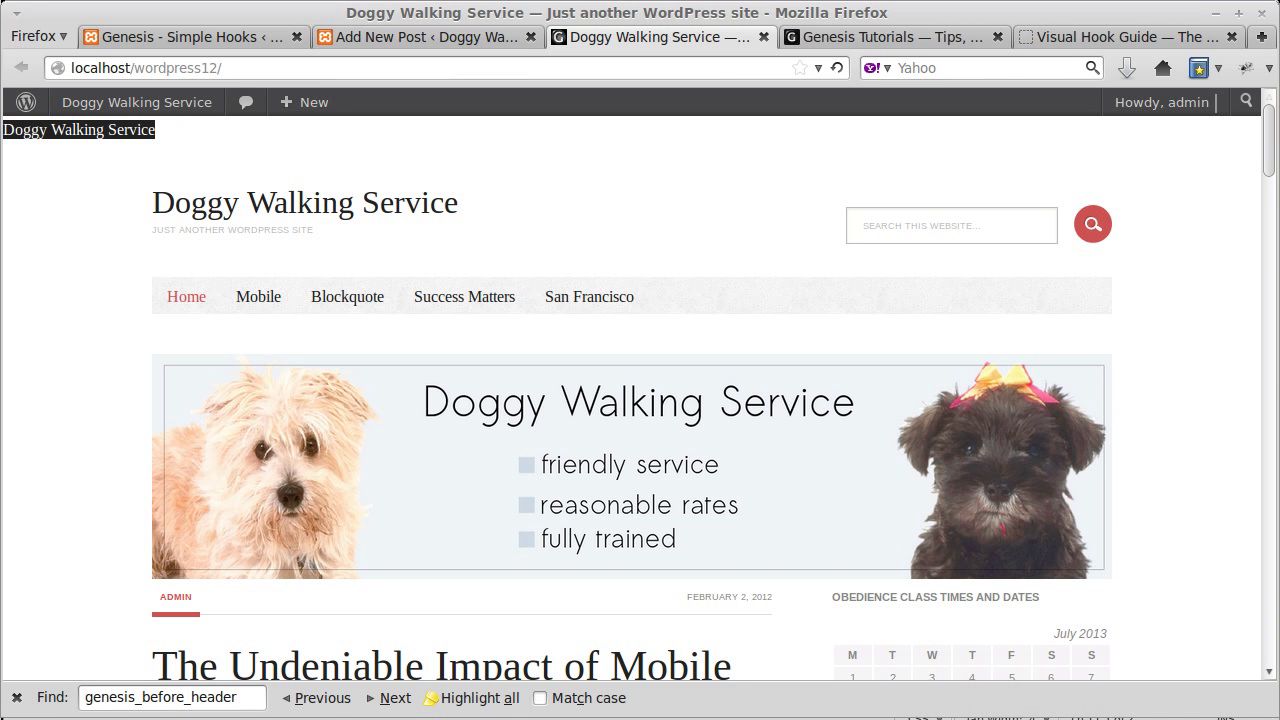
- Leave the unsaved draft post and open the Balance Child Theme's stylesheet (style.css) in the theme editor
click(383, 42)
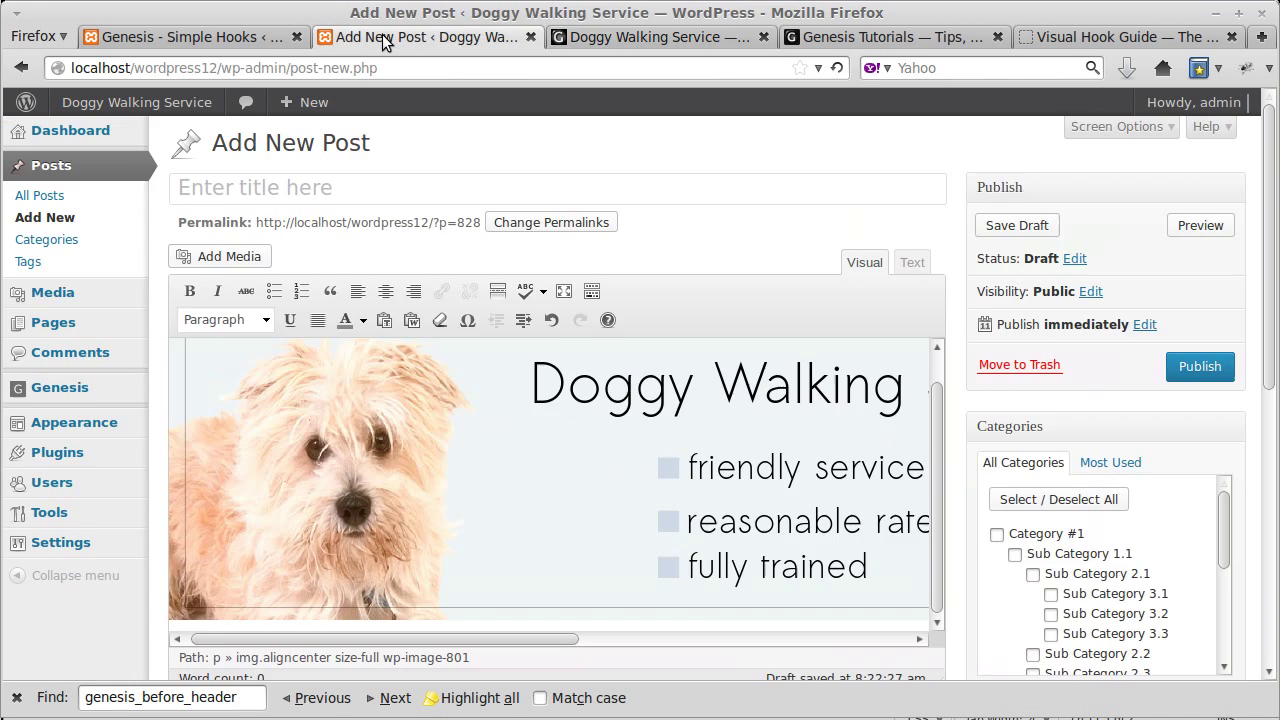
mouse_move(113, 288)
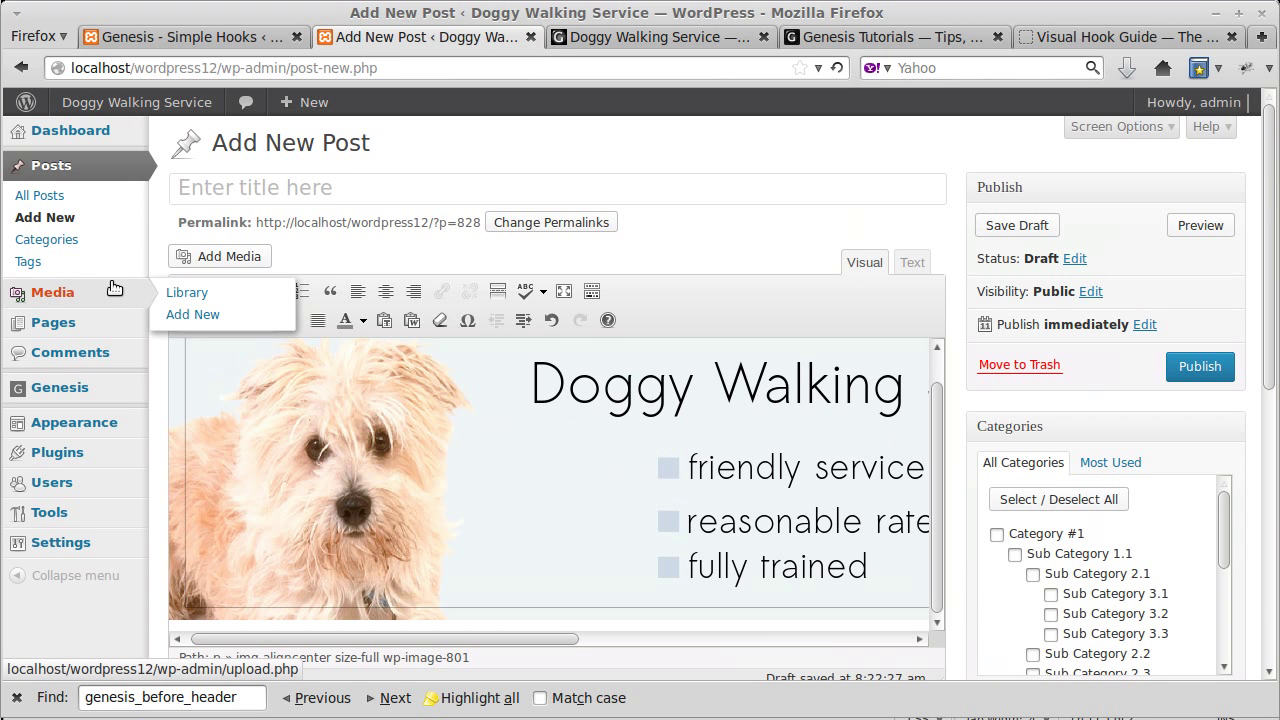
mouse_move(86, 423)
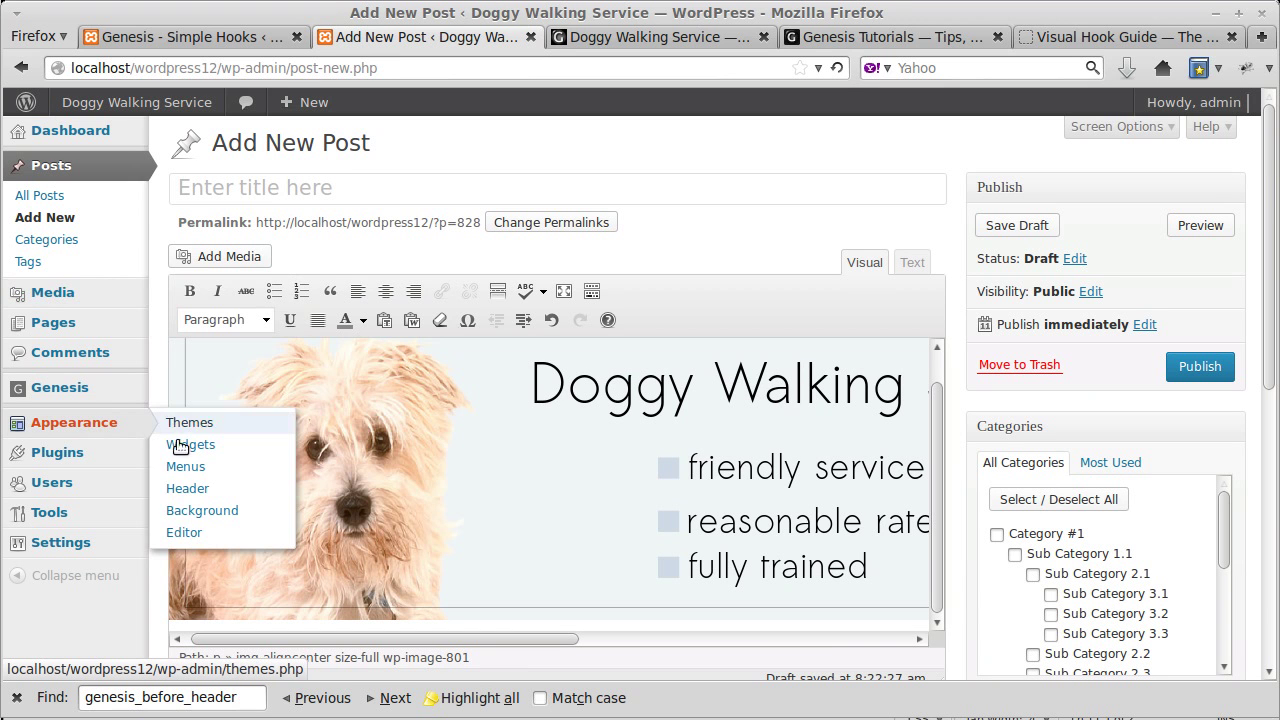
click(196, 536)
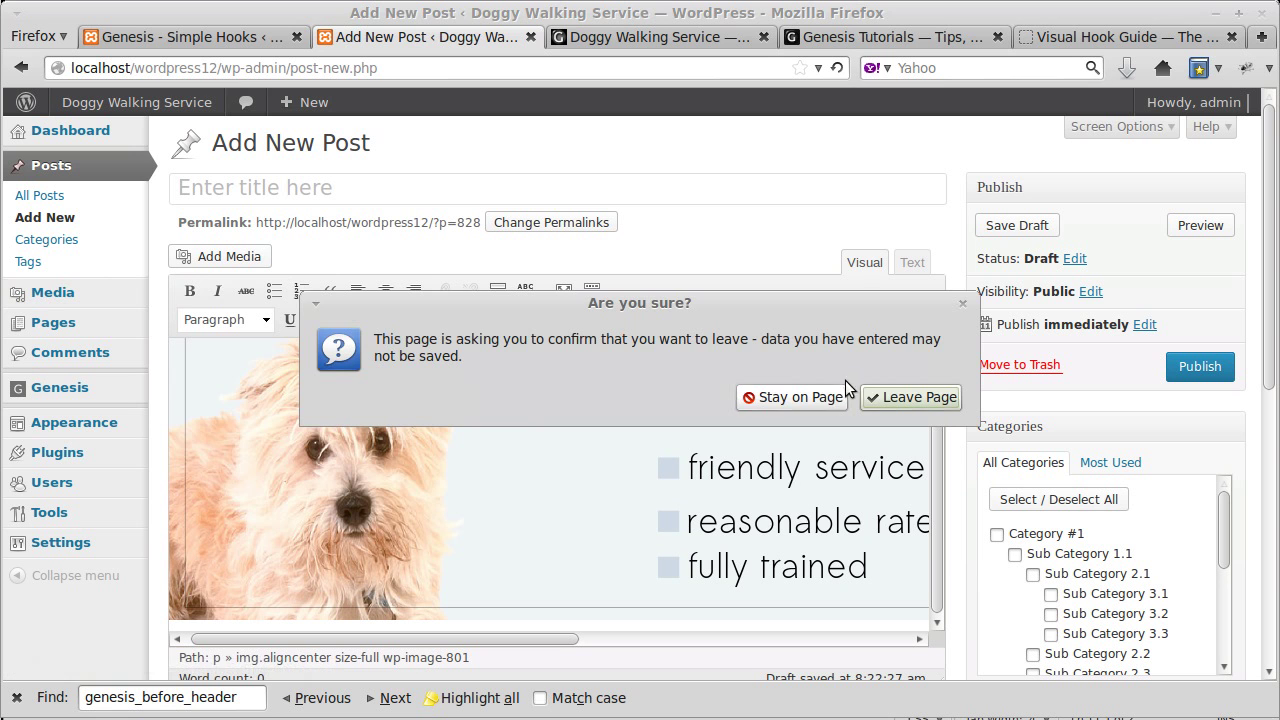
click(874, 398)
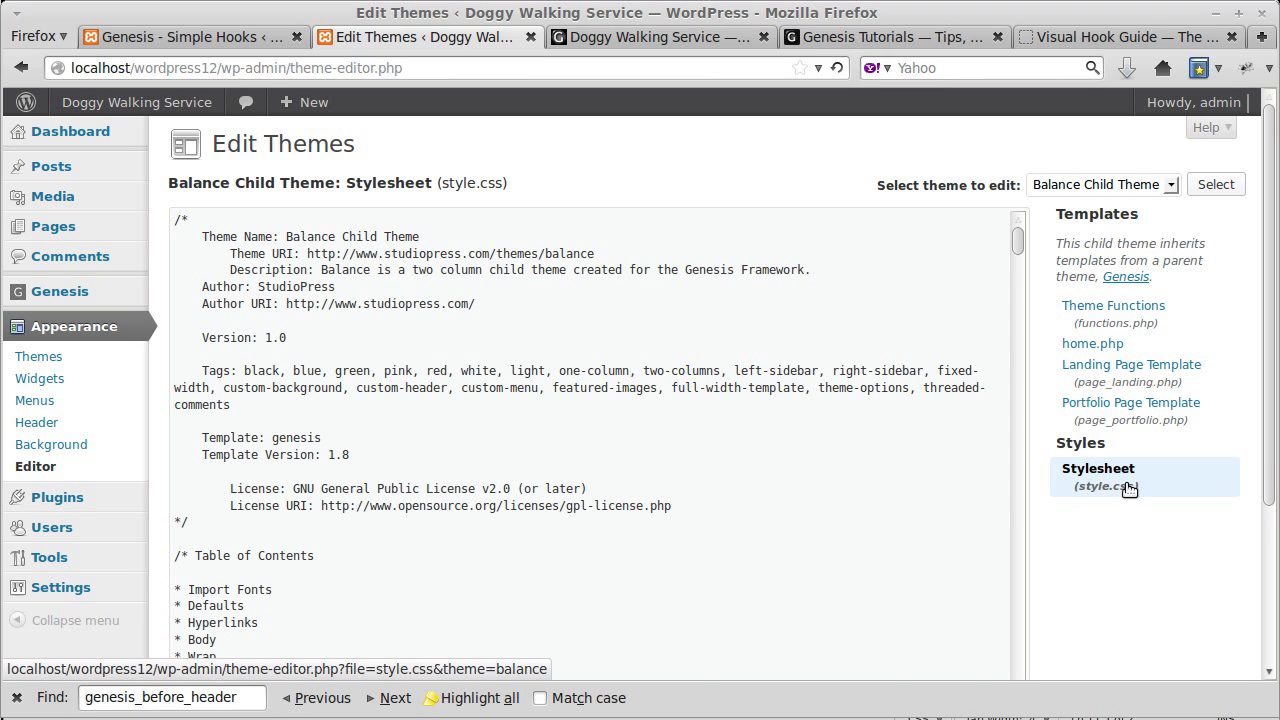
- Paste the copied .unique-name rules at the end of style.css and update the file
drag(1019, 240, 1016, 640)
scroll(900, 475, down, 3)
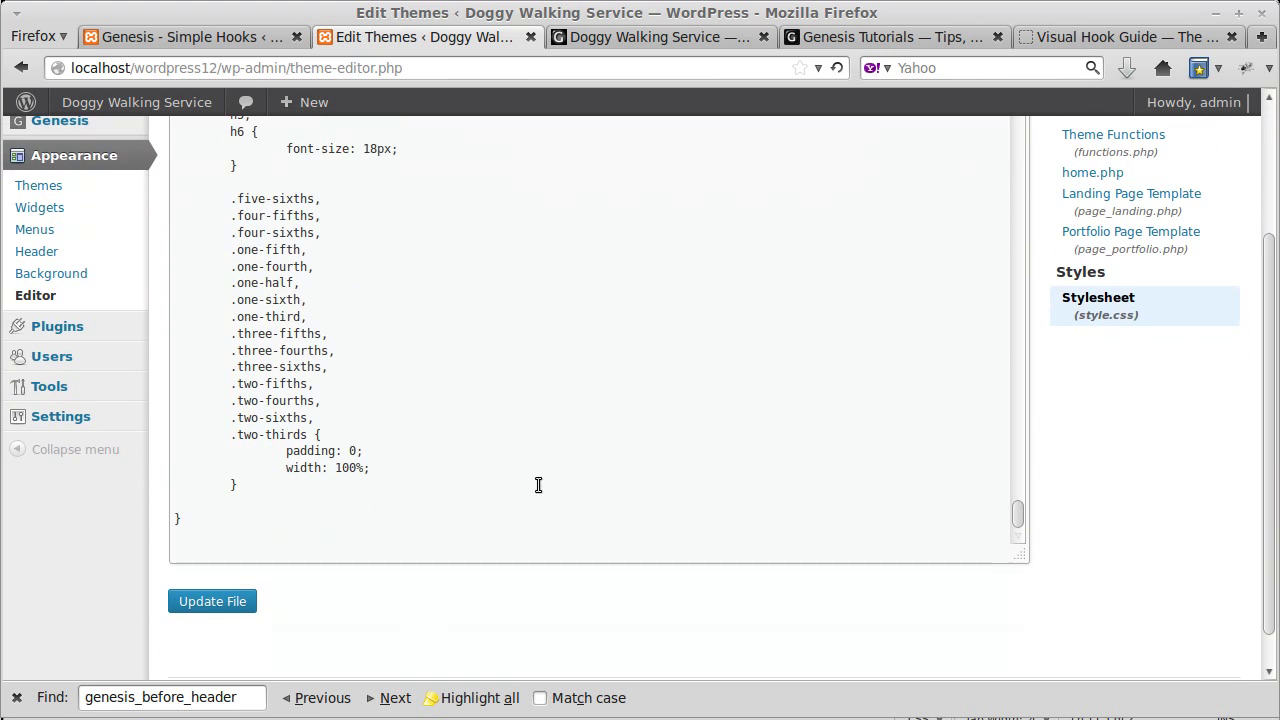
click(316, 534)
key(ctrl+v)
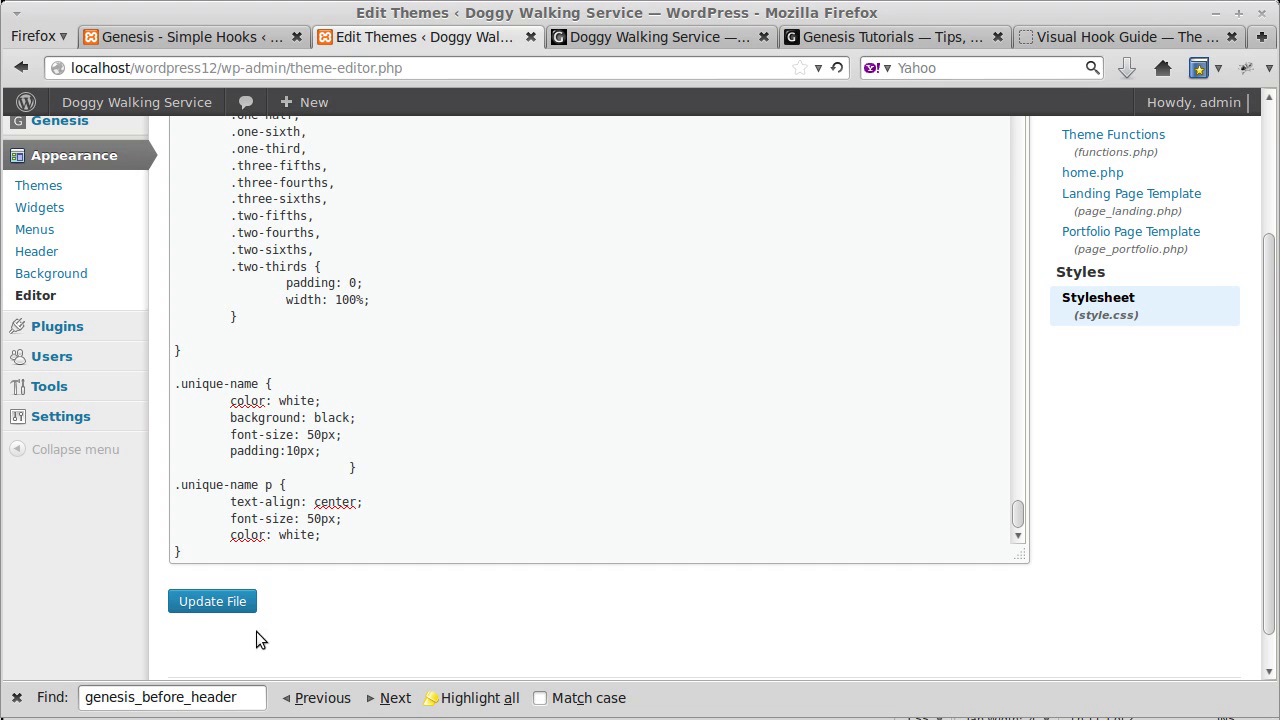
click(207, 601)
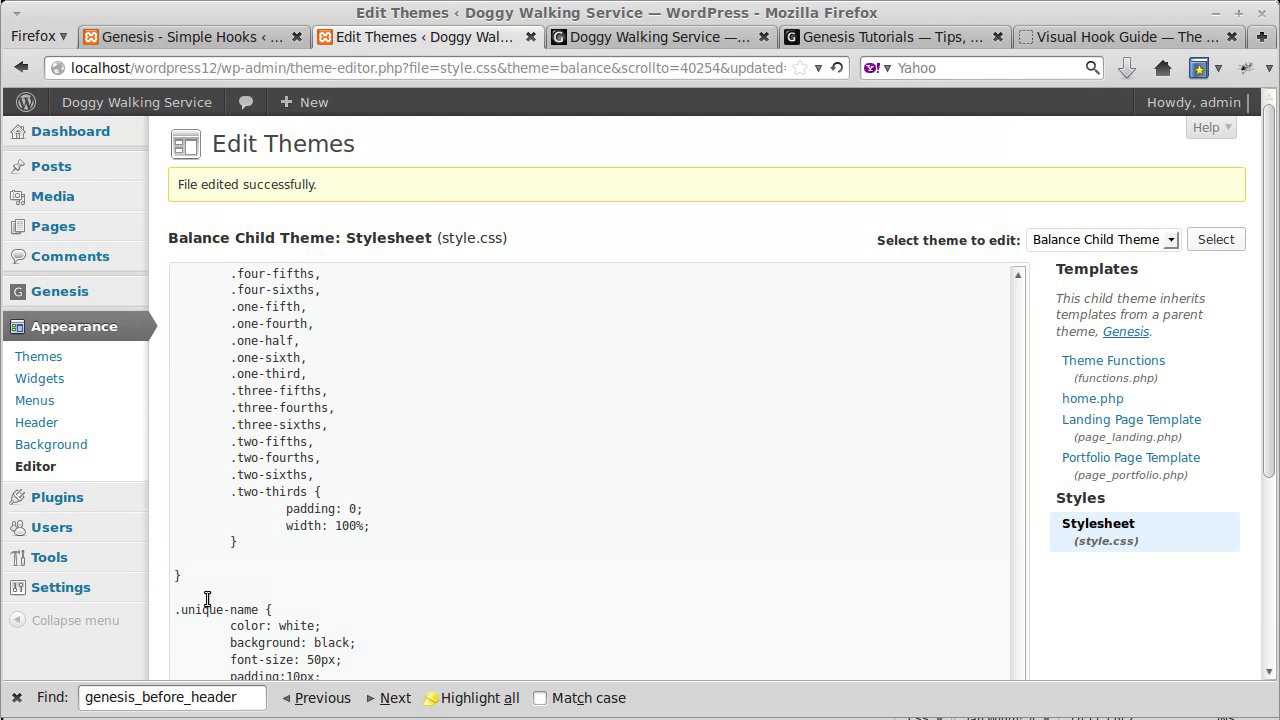
- Reload the homepage to check the styled text bar, and check it on the San Francisco, Success Matters, Blockquote and Mobile pages
click(595, 45)
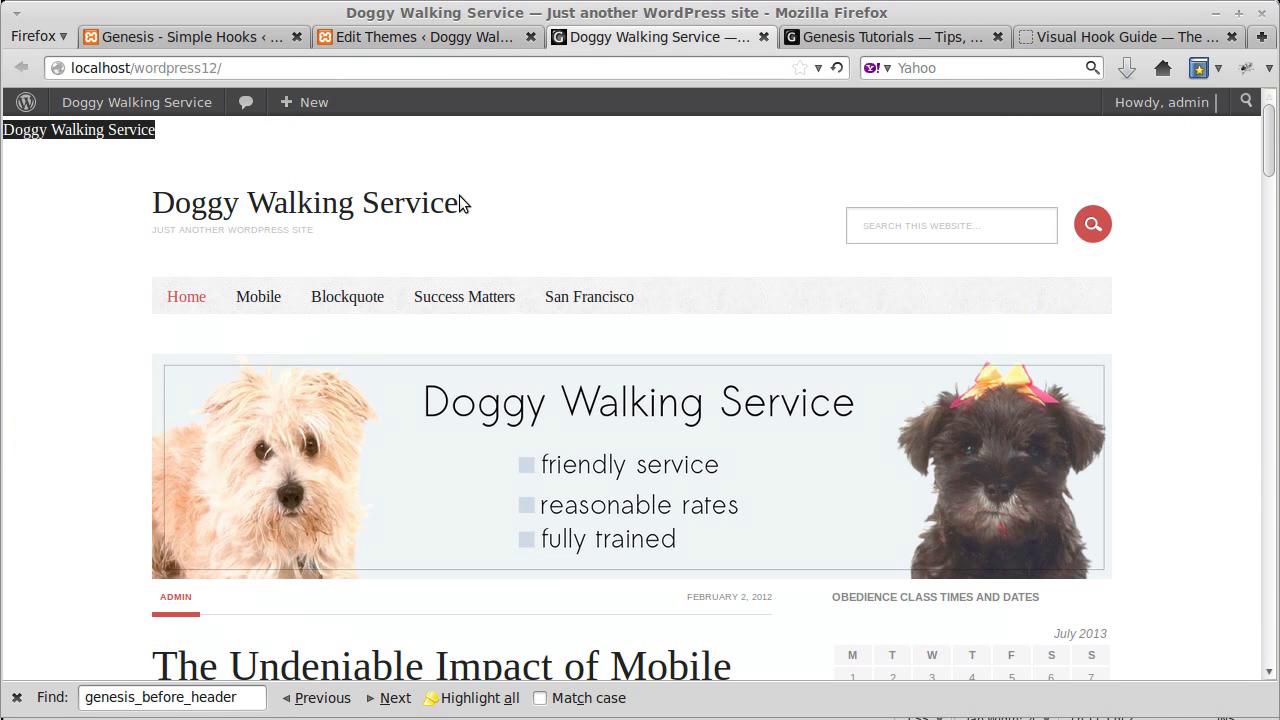
click(838, 69)
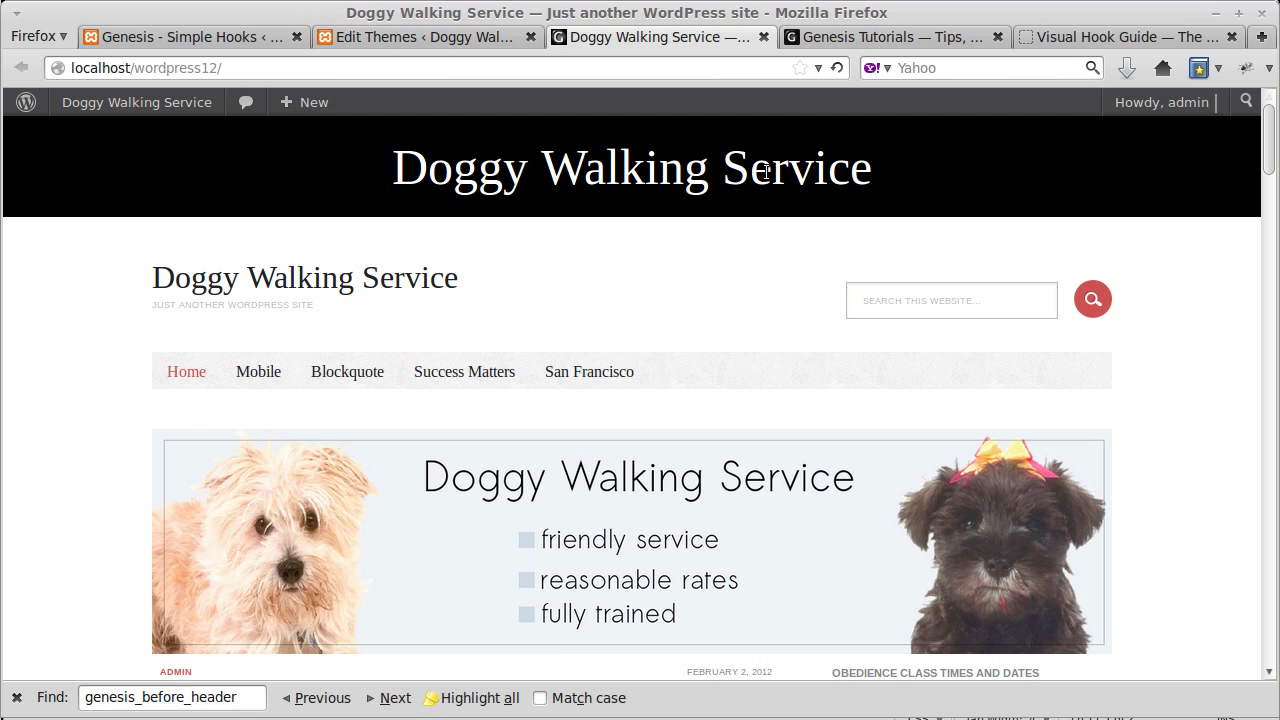
click(590, 372)
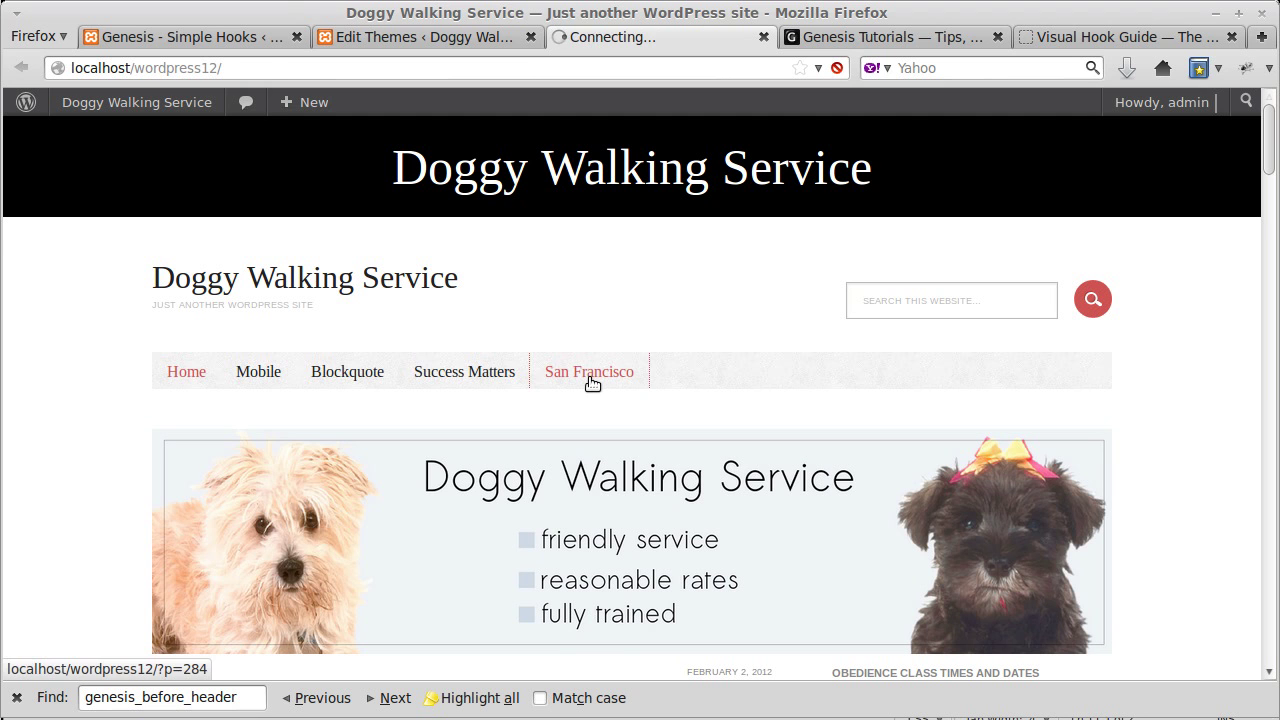
click(484, 365)
click(323, 377)
click(261, 378)
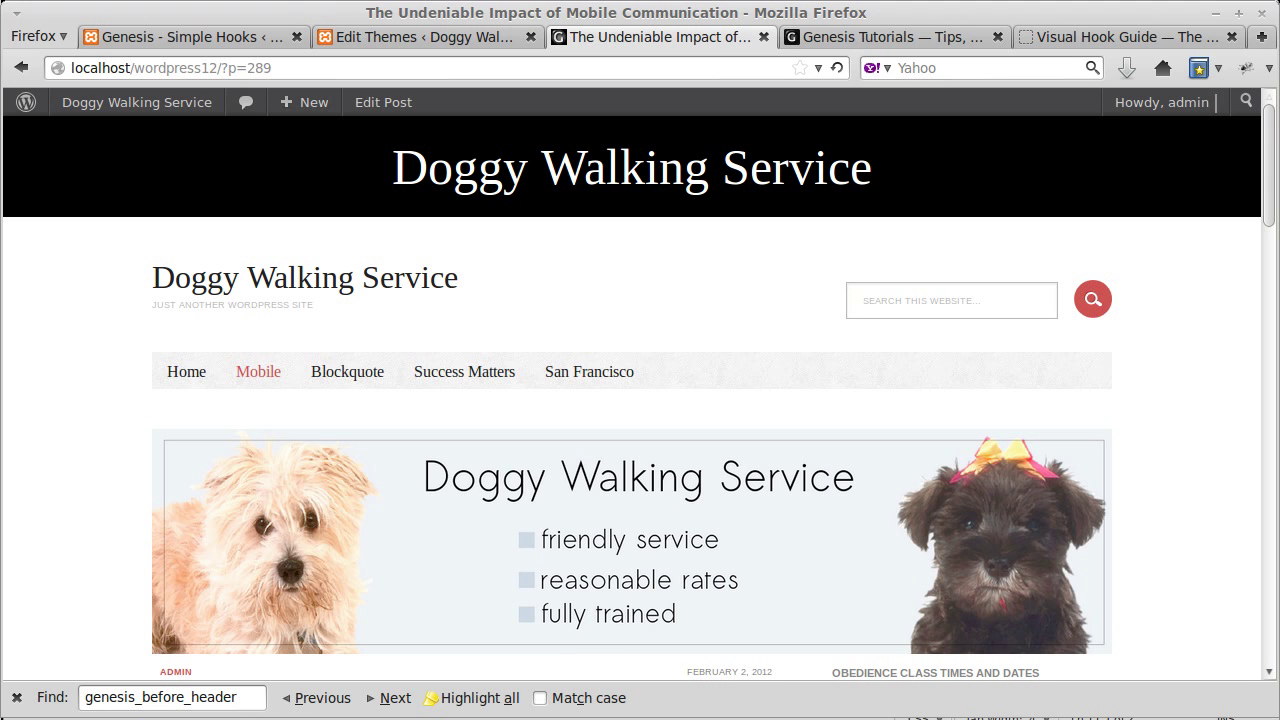
- In Pluma, copy the whole is_home() PHP snippet wrapping the unique-name div from the file "your code goes here" and return to Firefox
key(alt+Tab)
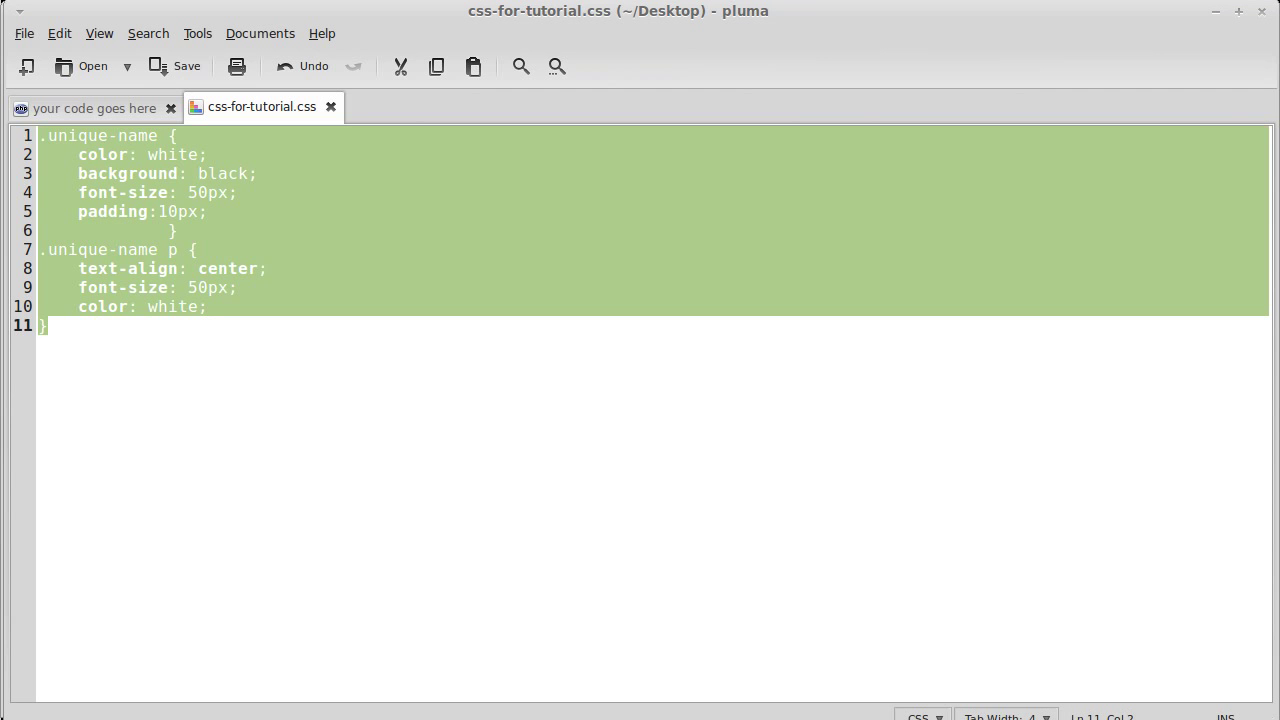
click(315, 417)
click(150, 110)
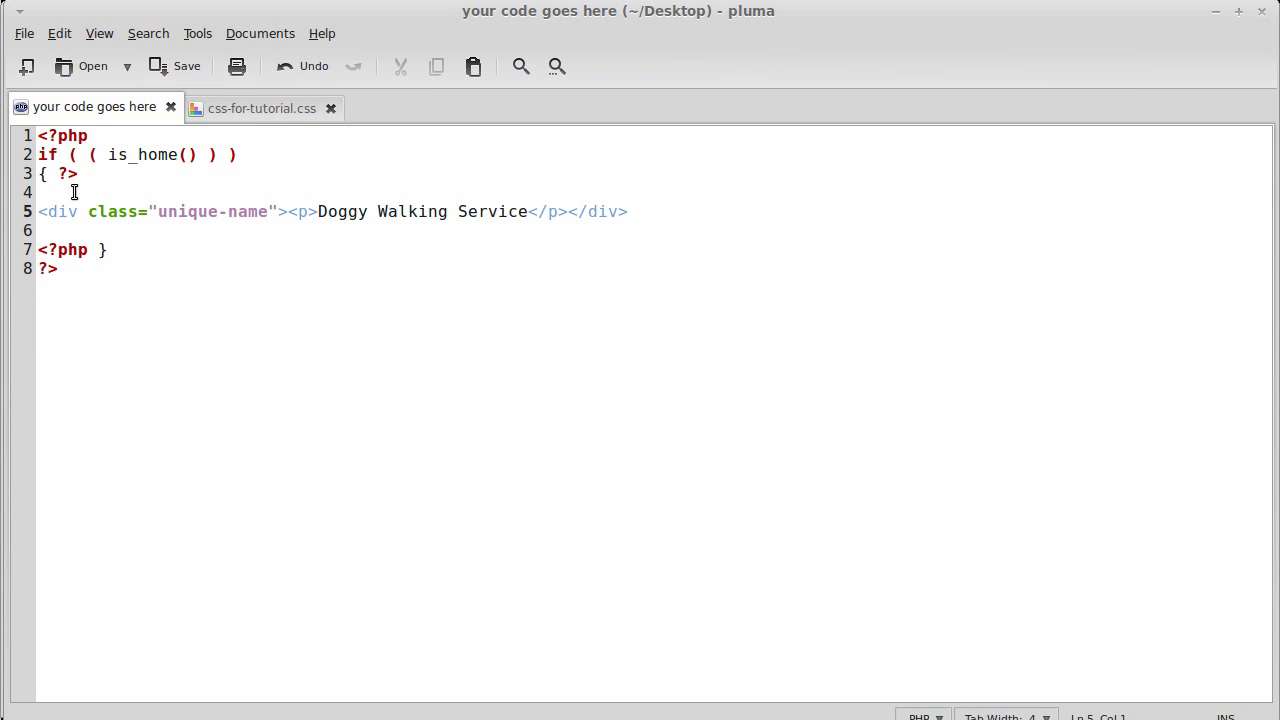
drag(38, 211, 656, 211)
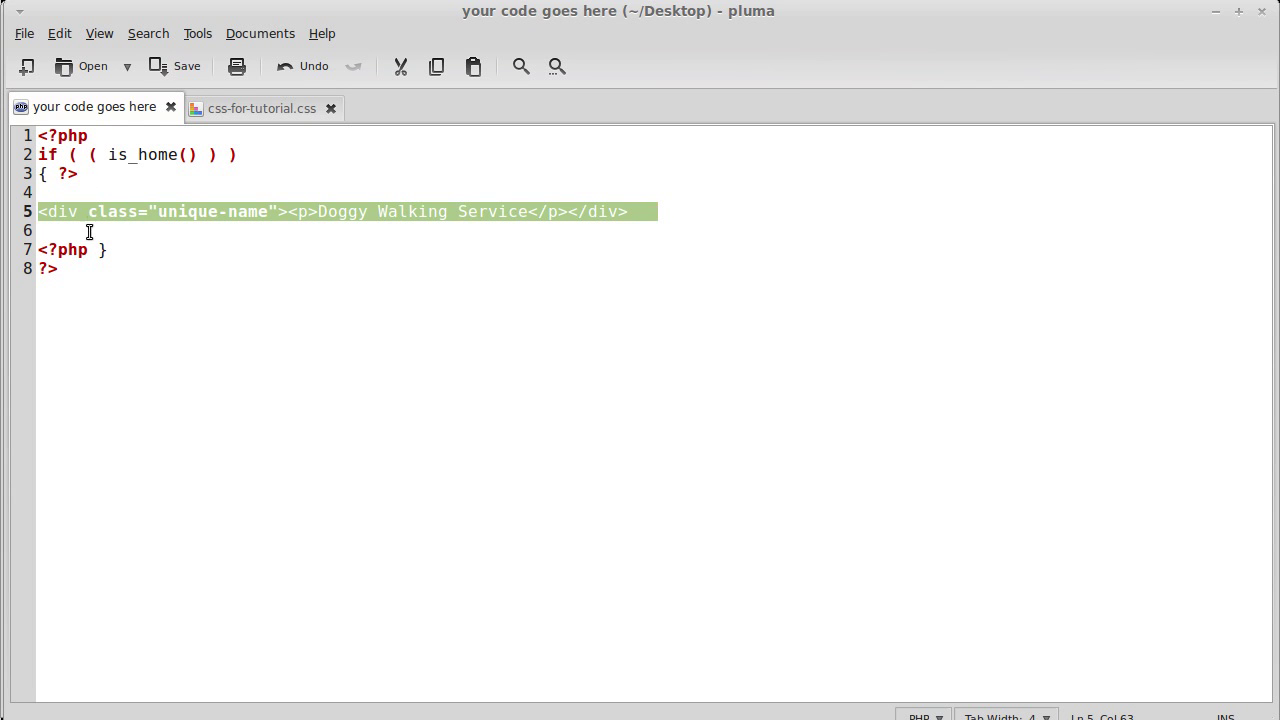
click(67, 270)
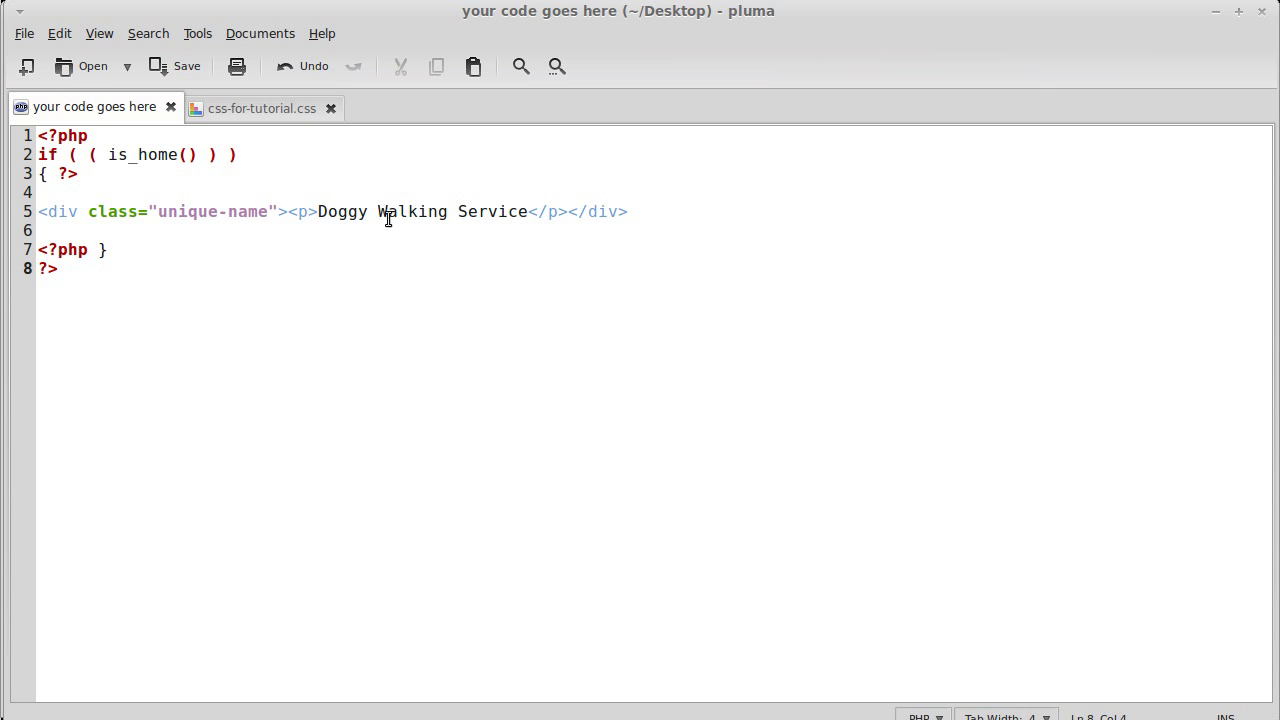
drag(67, 270, 82, 134)
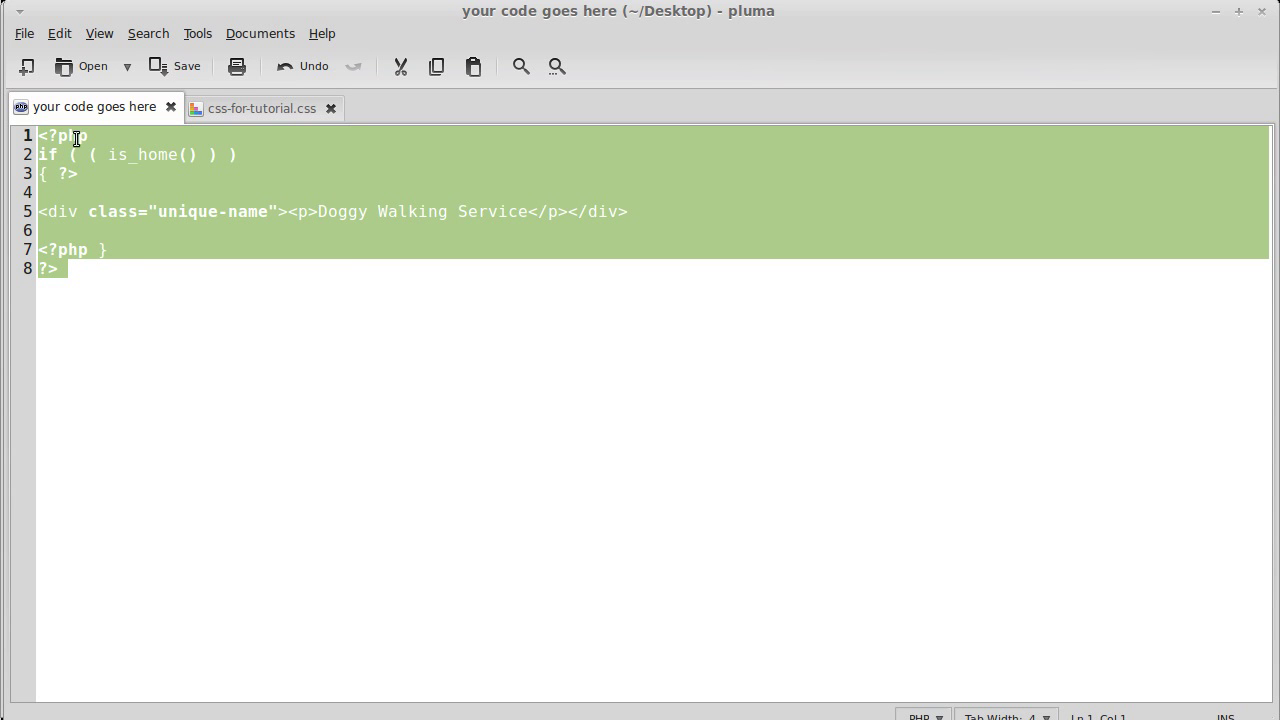
right_click(76, 138)
click(103, 218)
key(alt+Tab)
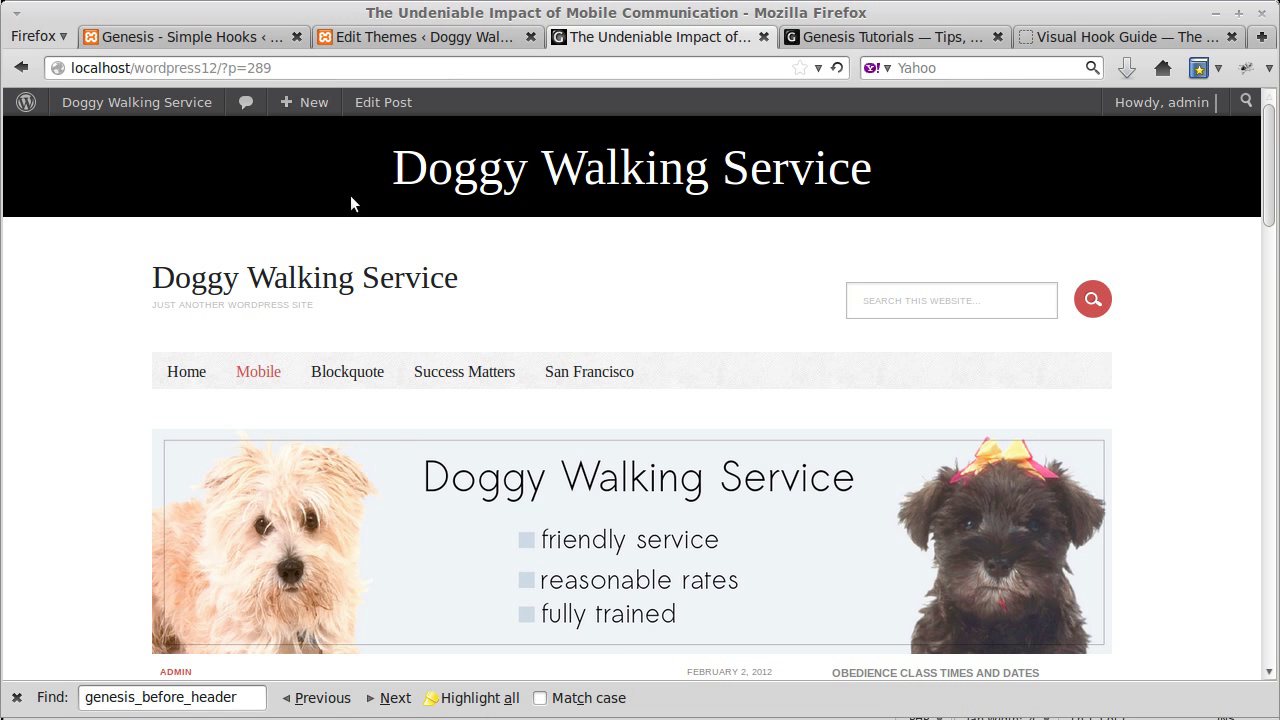
- In the Simple Hooks settings, replace the genesis_before_header hook's content with the copied is_home() PHP snippet
click(190, 42)
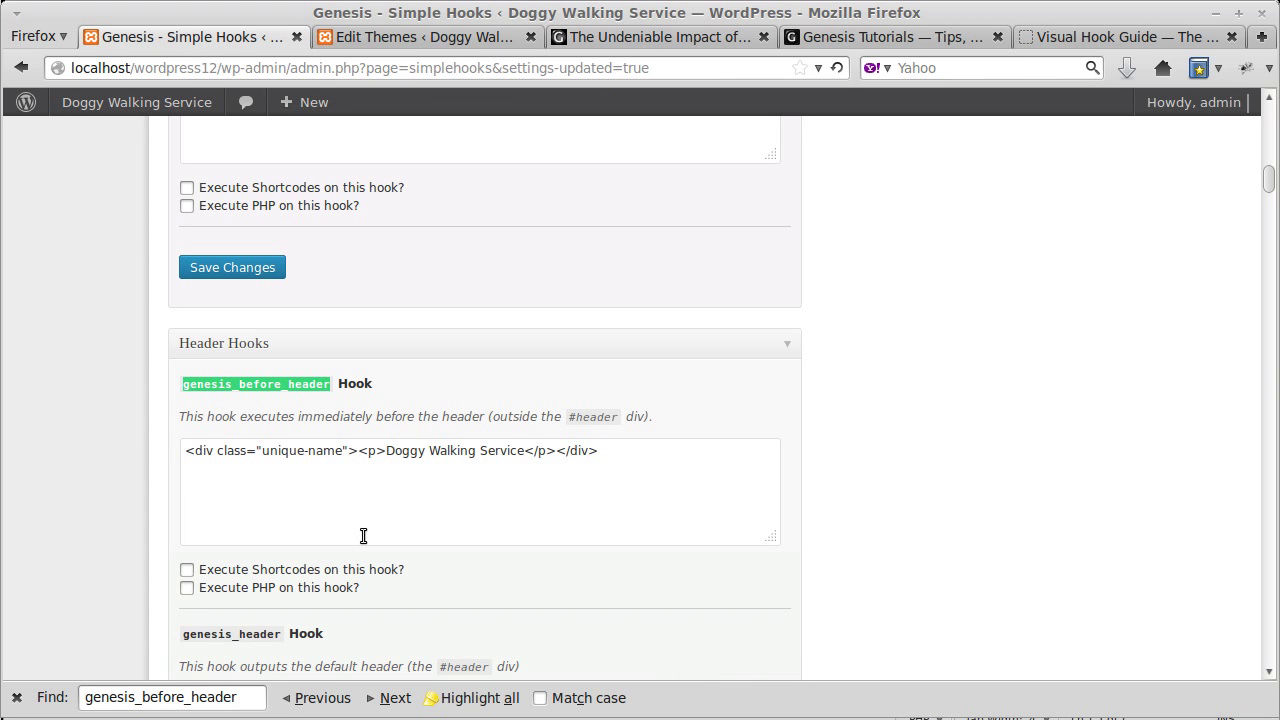
drag(631, 449, 164, 451)
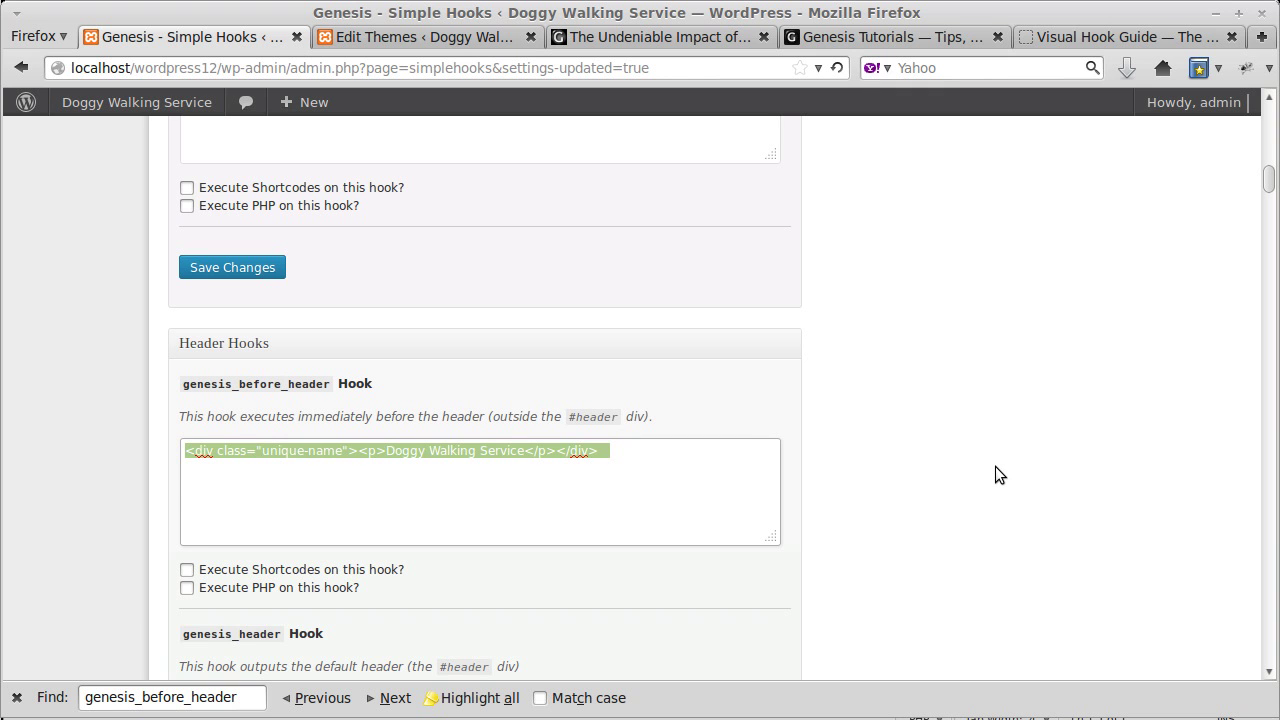
key(ctrl+v)
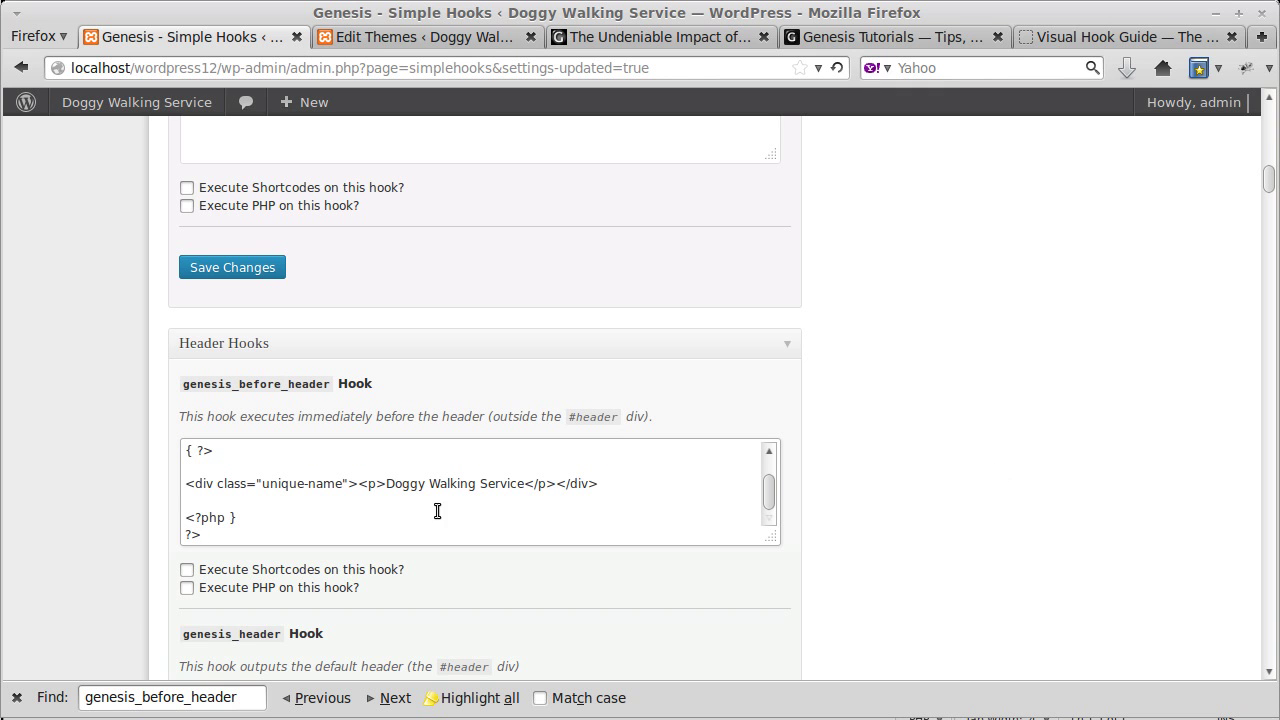
scroll(284, 487, up, 2)
scroll(284, 487, up, 1)
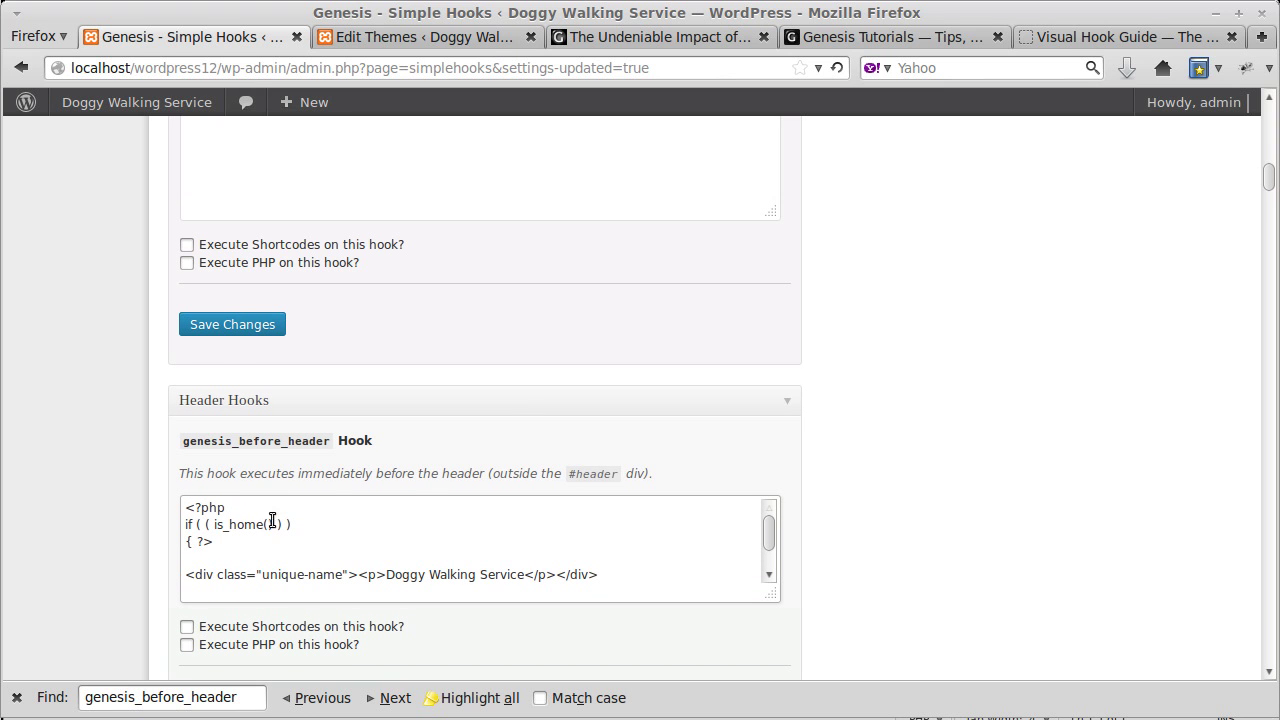
- Enable PHP execution on the genesis_before_header hook and save the changes
scroll(898, 543, down, 3)
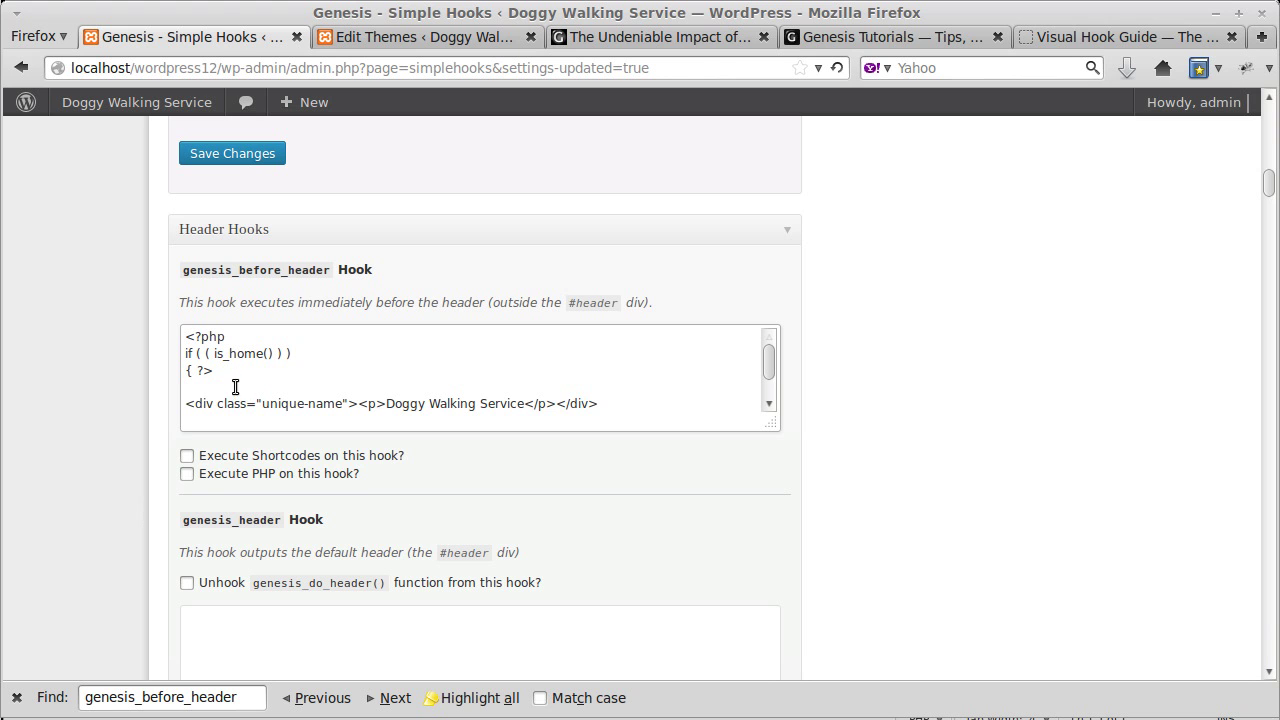
click(188, 475)
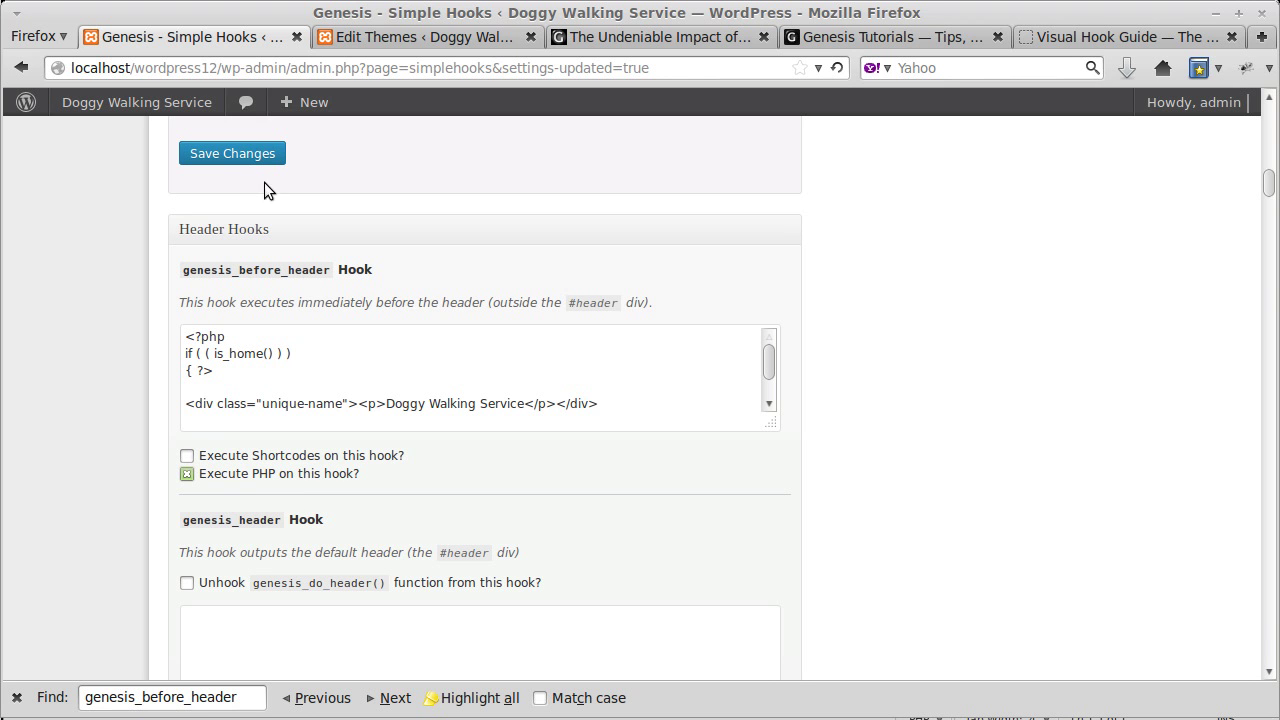
click(244, 156)
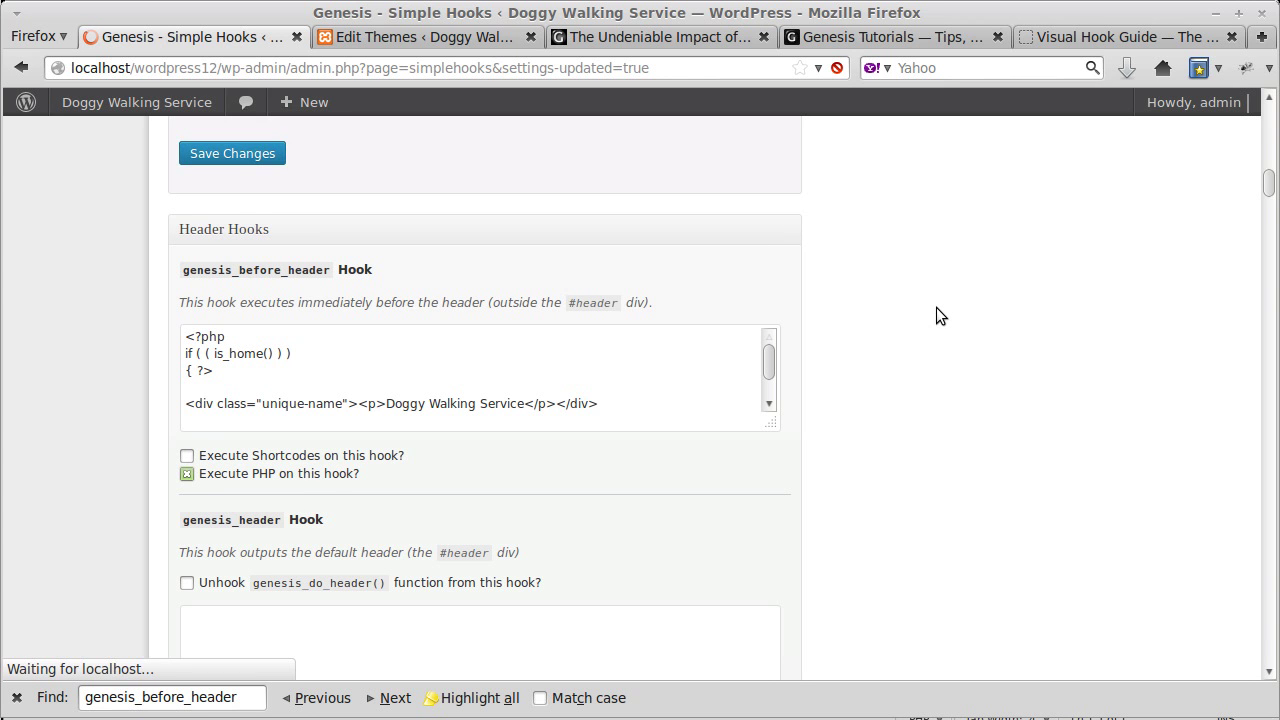
- Check the text bar on the Home, Success Matters, San Francisco, Blockquote and Mobile pages, and revisit the Simple Hooks settings and homepage
click(714, 39)
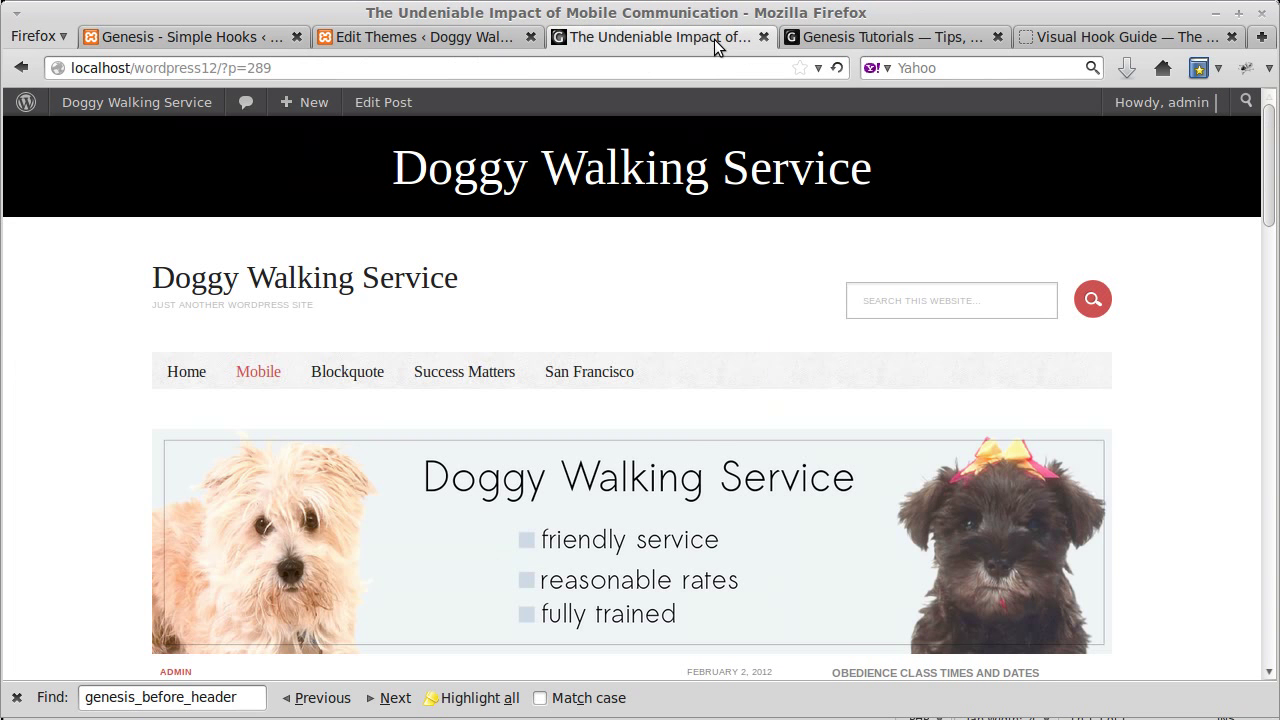
click(168, 370)
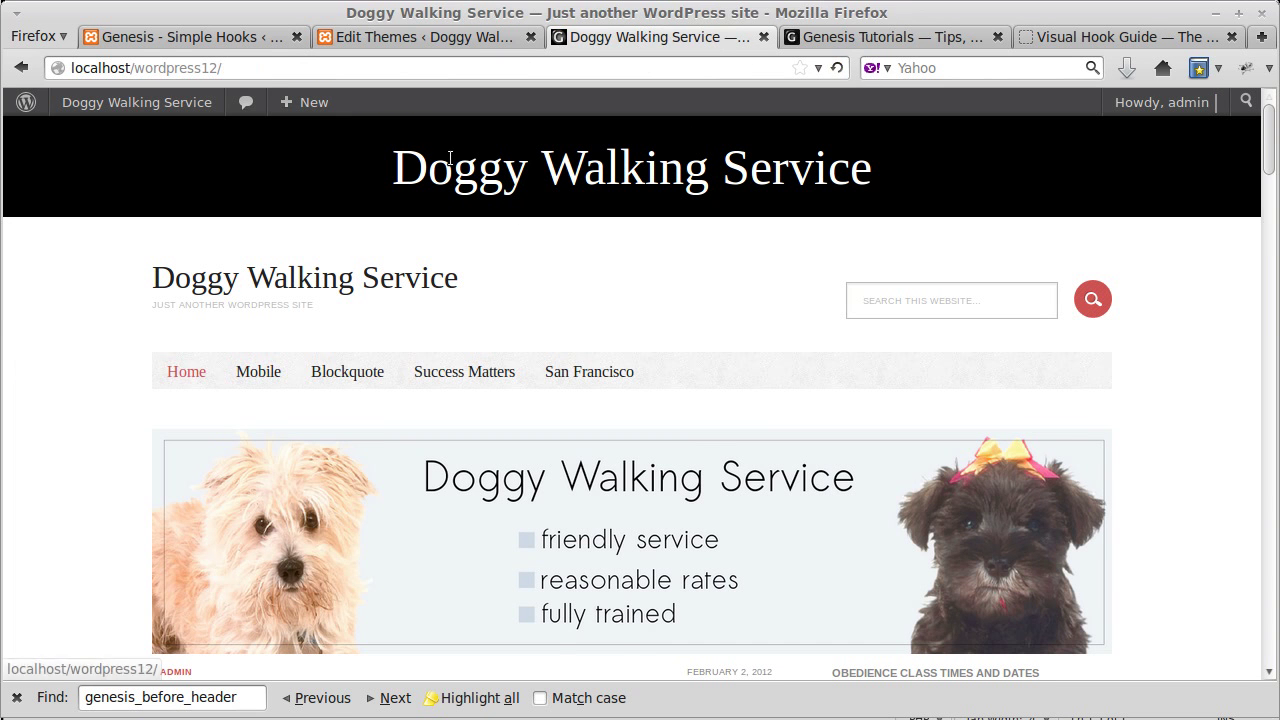
click(451, 370)
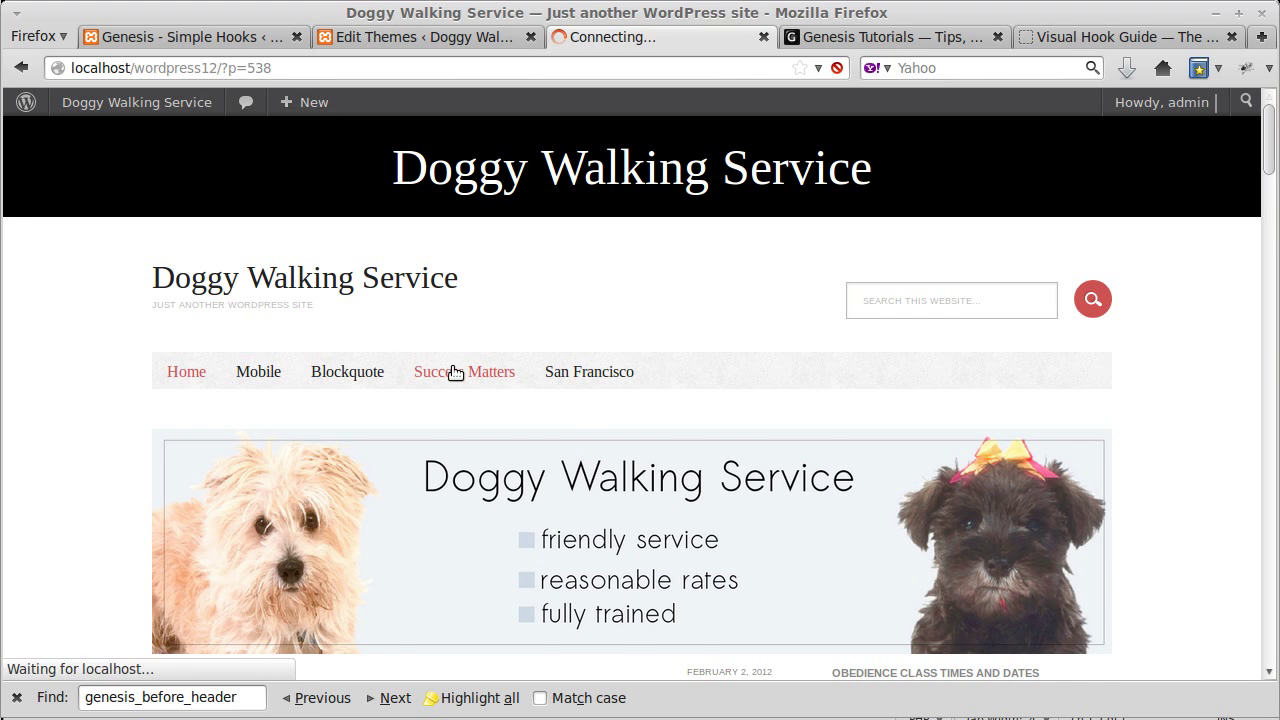
click(566, 280)
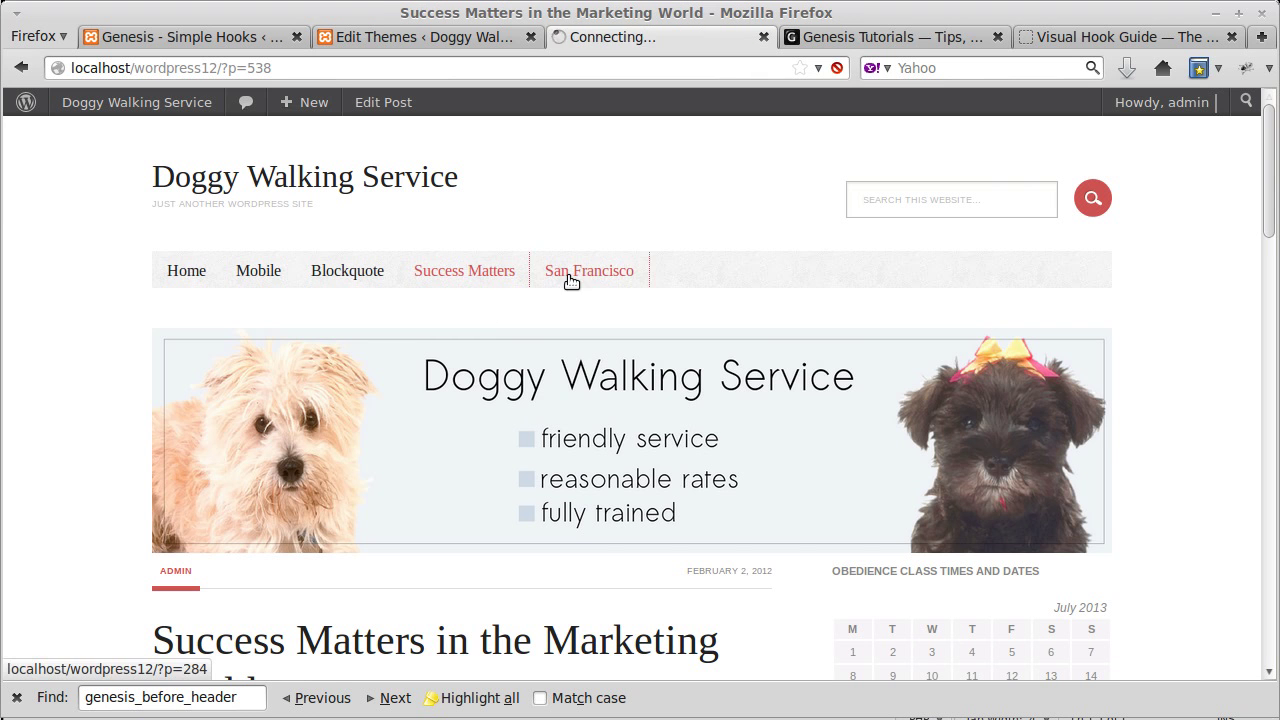
click(355, 277)
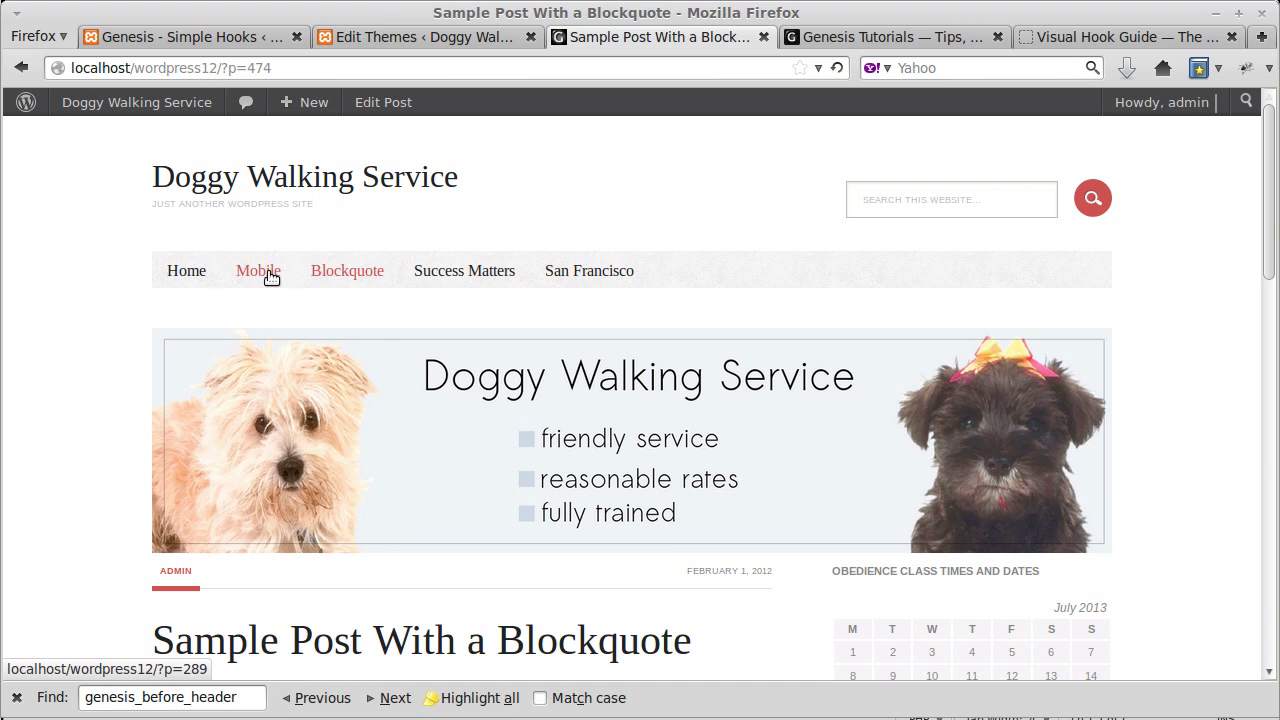
click(270, 277)
click(176, 277)
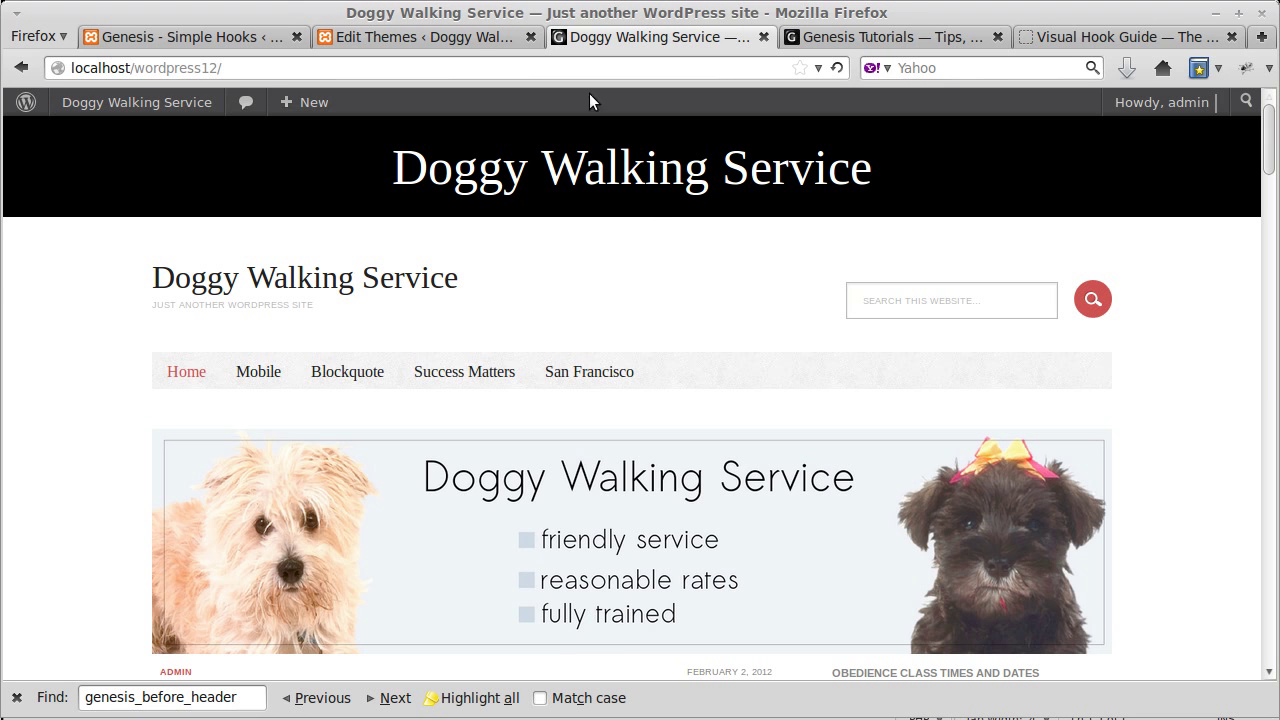
click(220, 38)
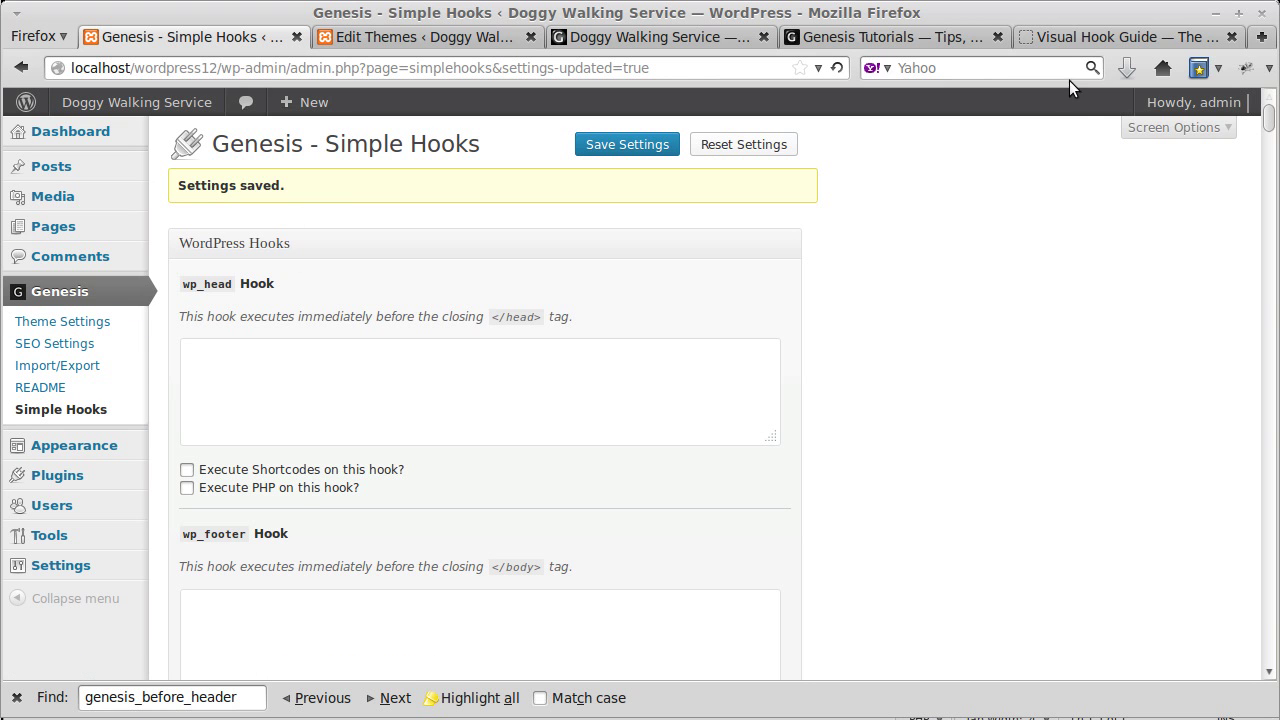
click(680, 37)
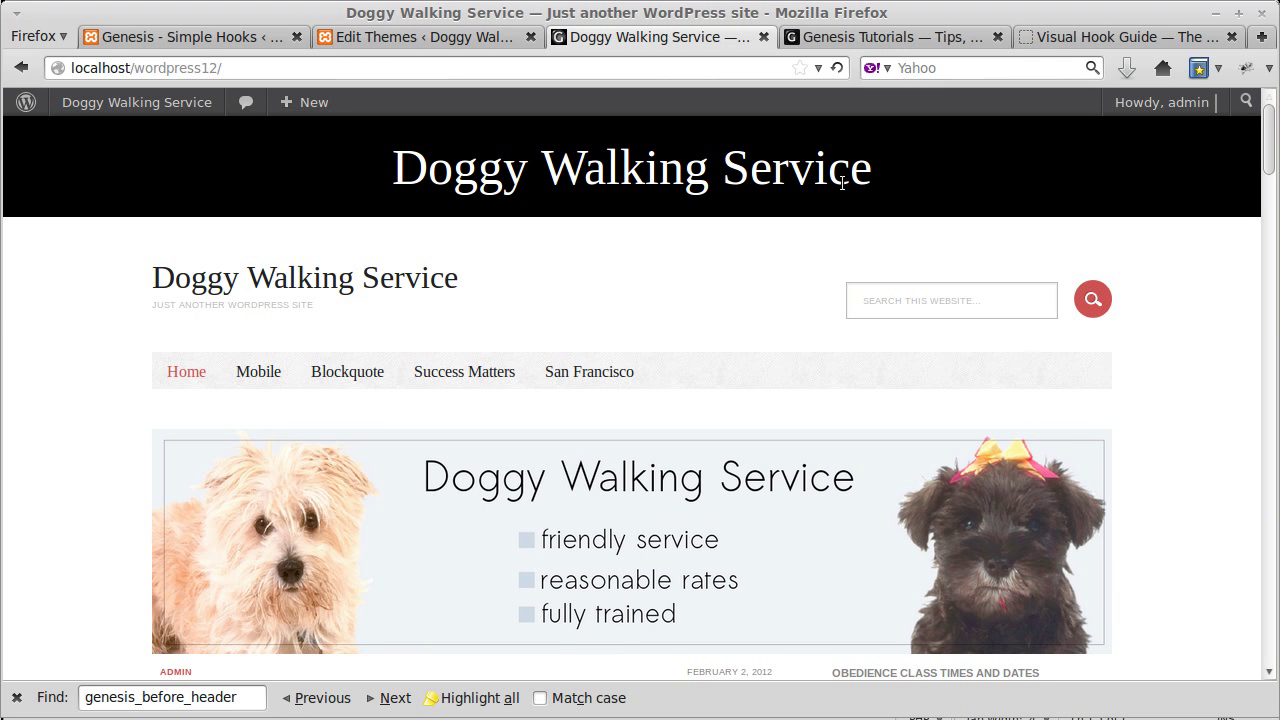
- Examine the hook positions in the Visual Hook Guide on genesistutorials.com, from the header to the content area, highlighting genesis_before_content
click(878, 44)
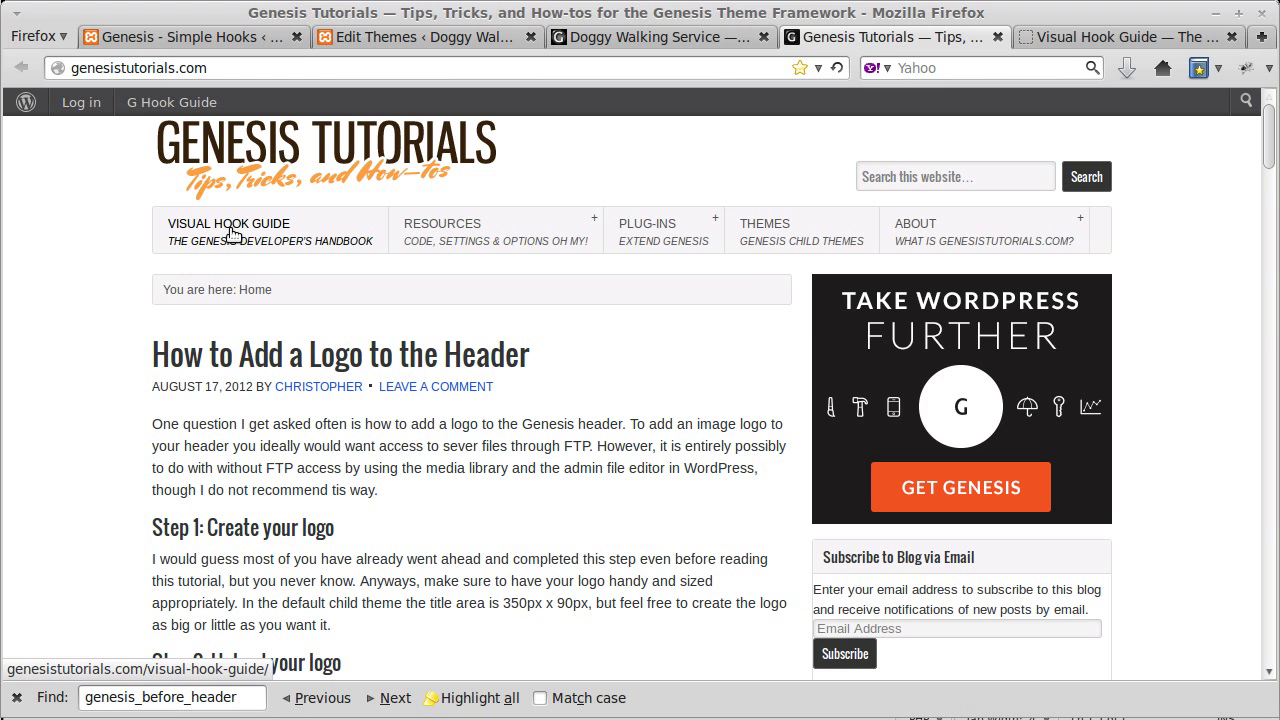
click(1119, 41)
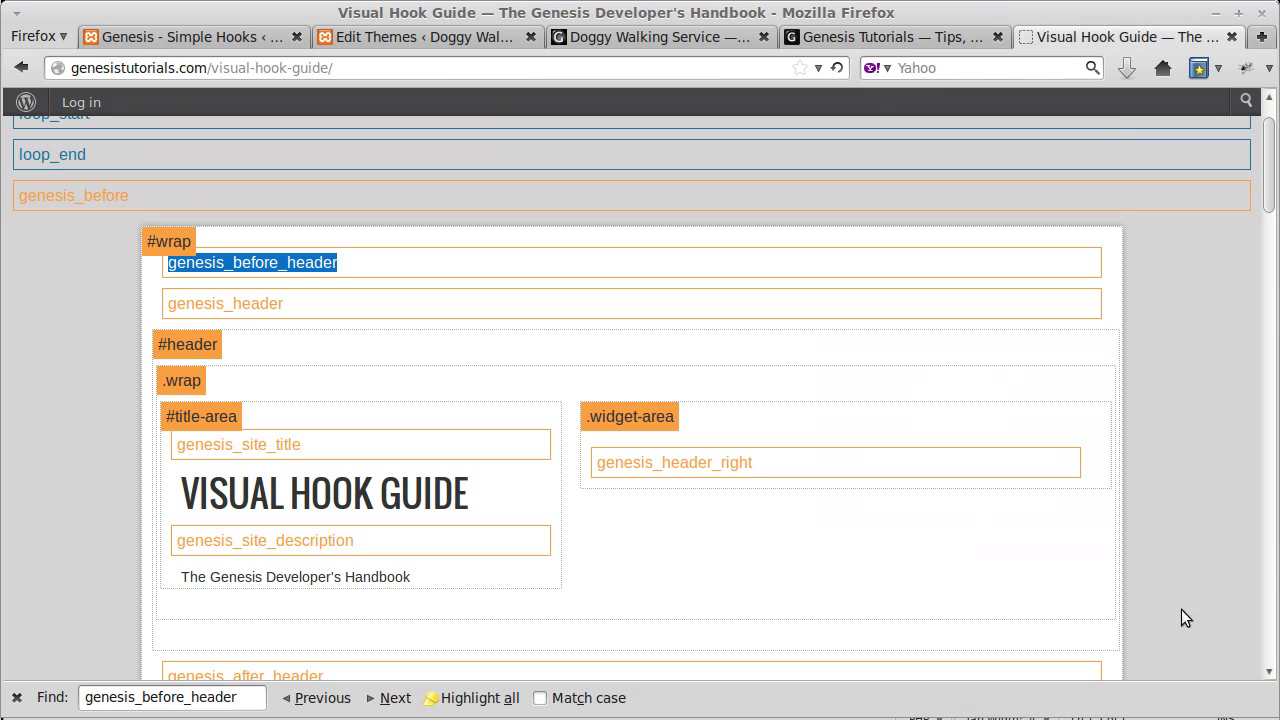
scroll(1236, 518, down, 12)
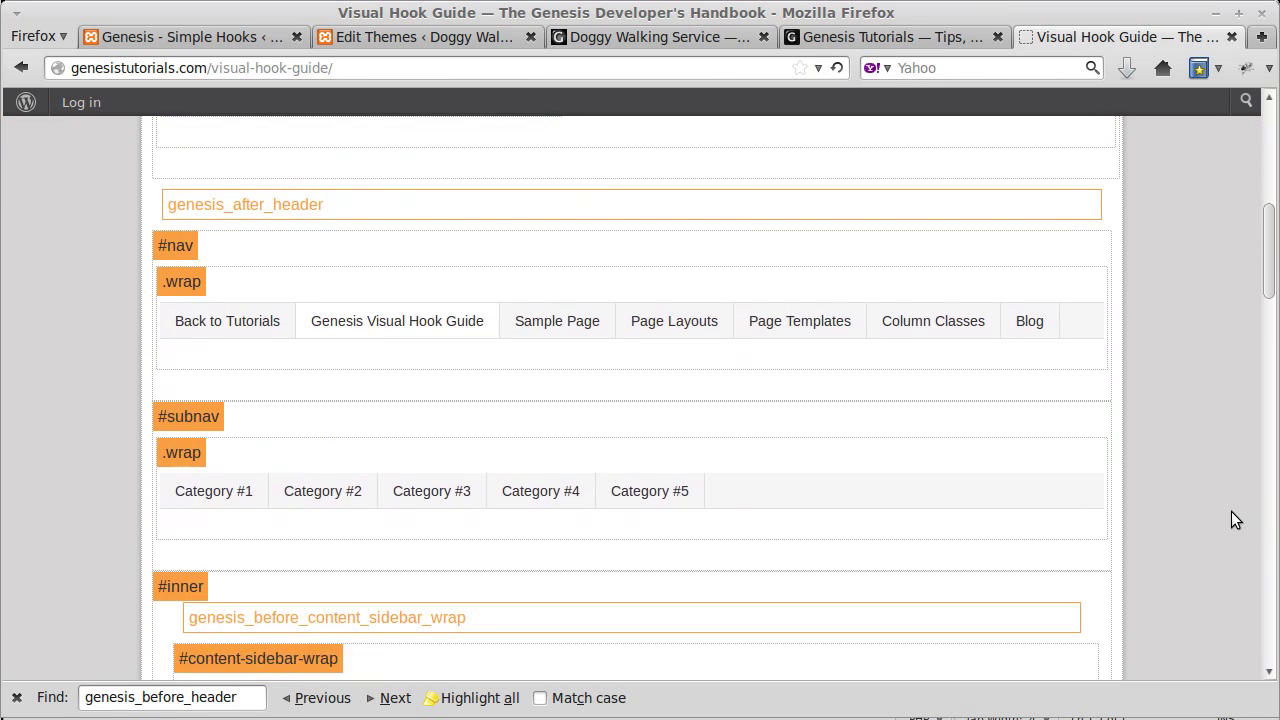
scroll(1228, 512, down, 5)
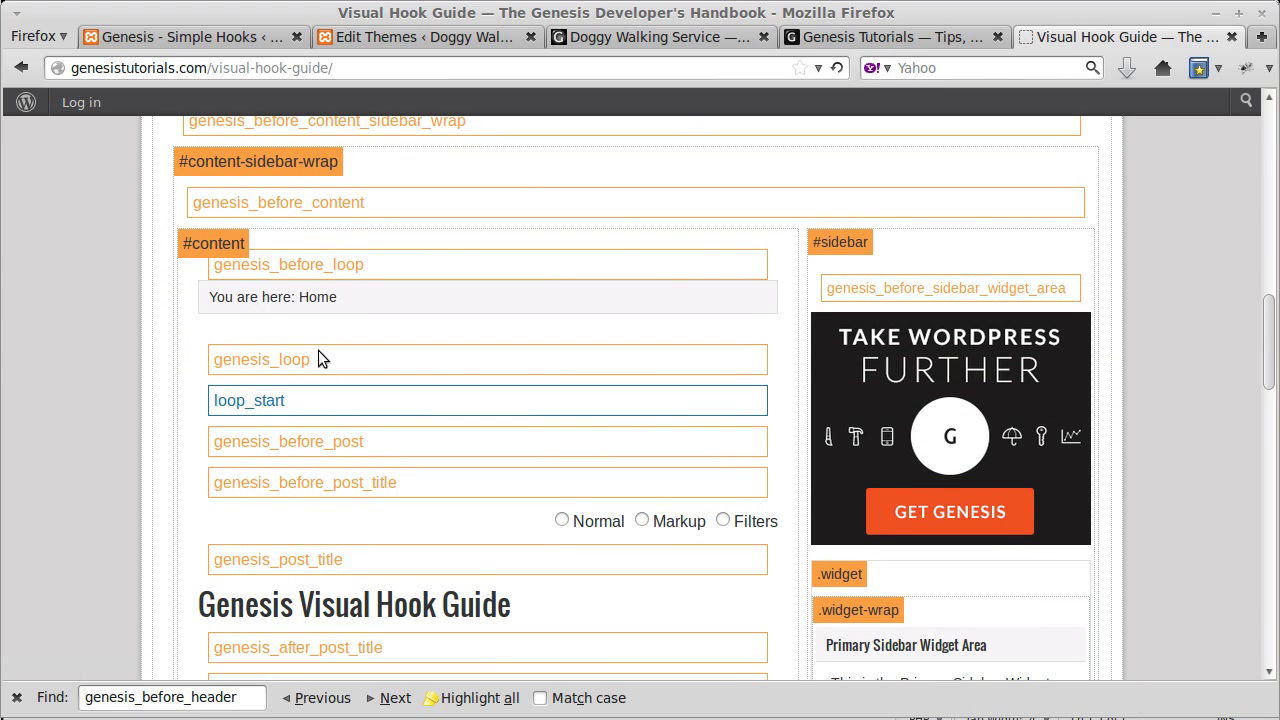
scroll(1184, 540, up, 5)
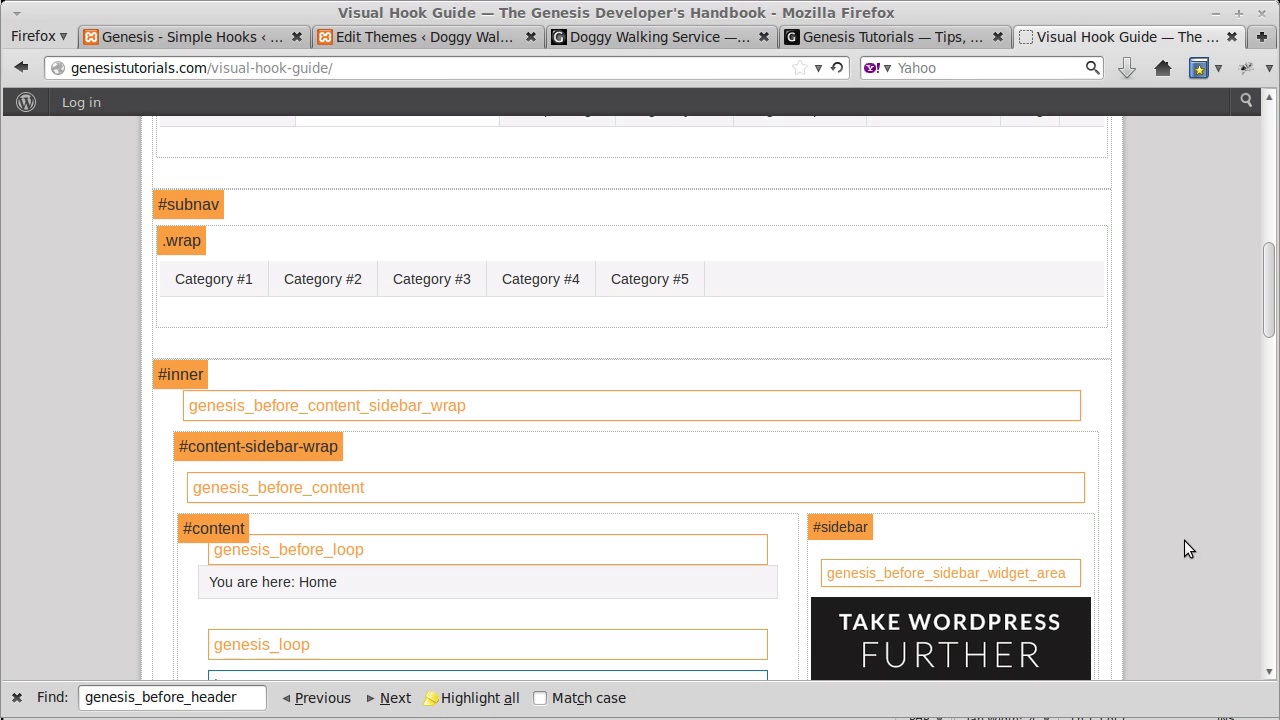
drag(370, 487, 192, 488)
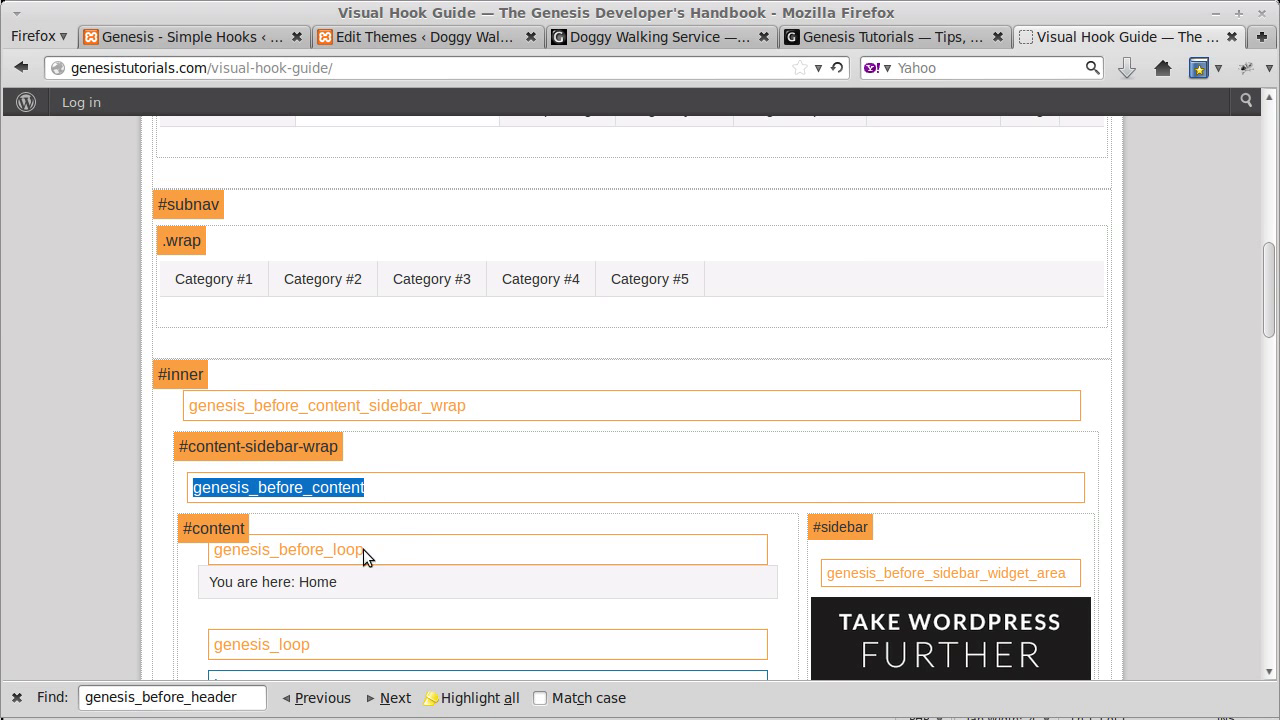
scroll(398, 529, down, 4)
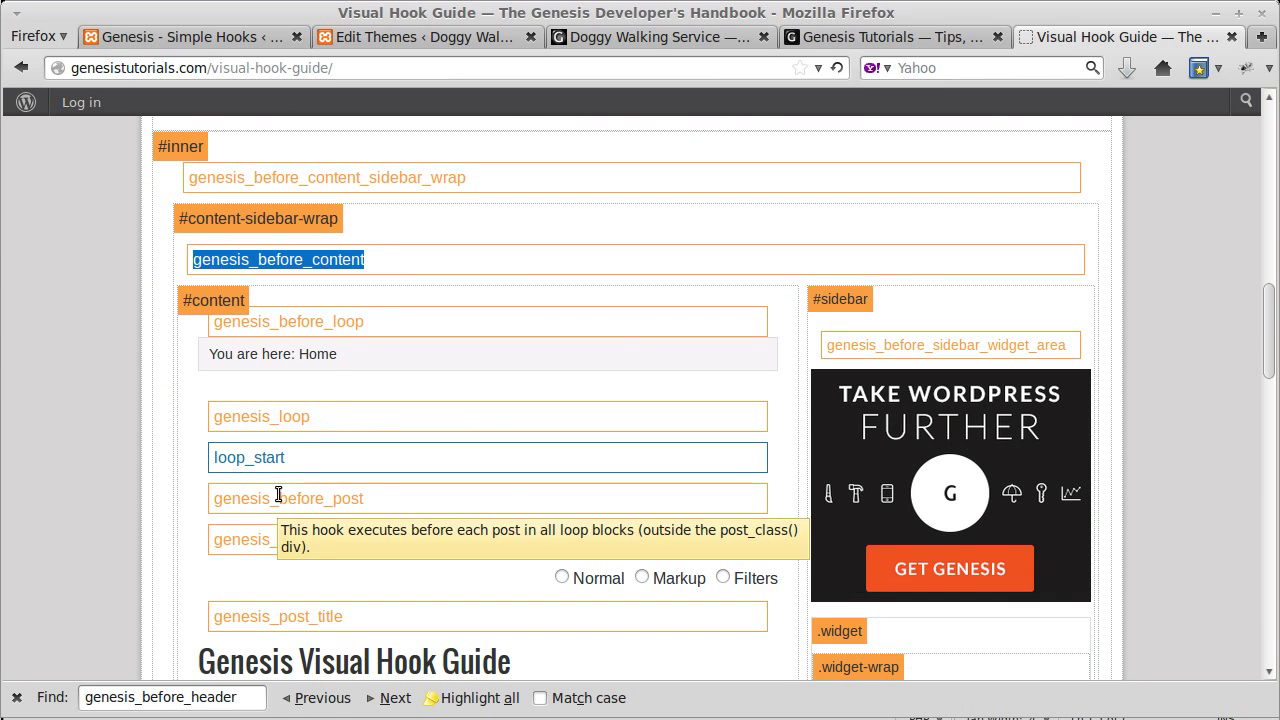
- Return to the Doggy Walking Service homepage and look through its post listing for where hook content could go
click(651, 37)
click(245, 294)
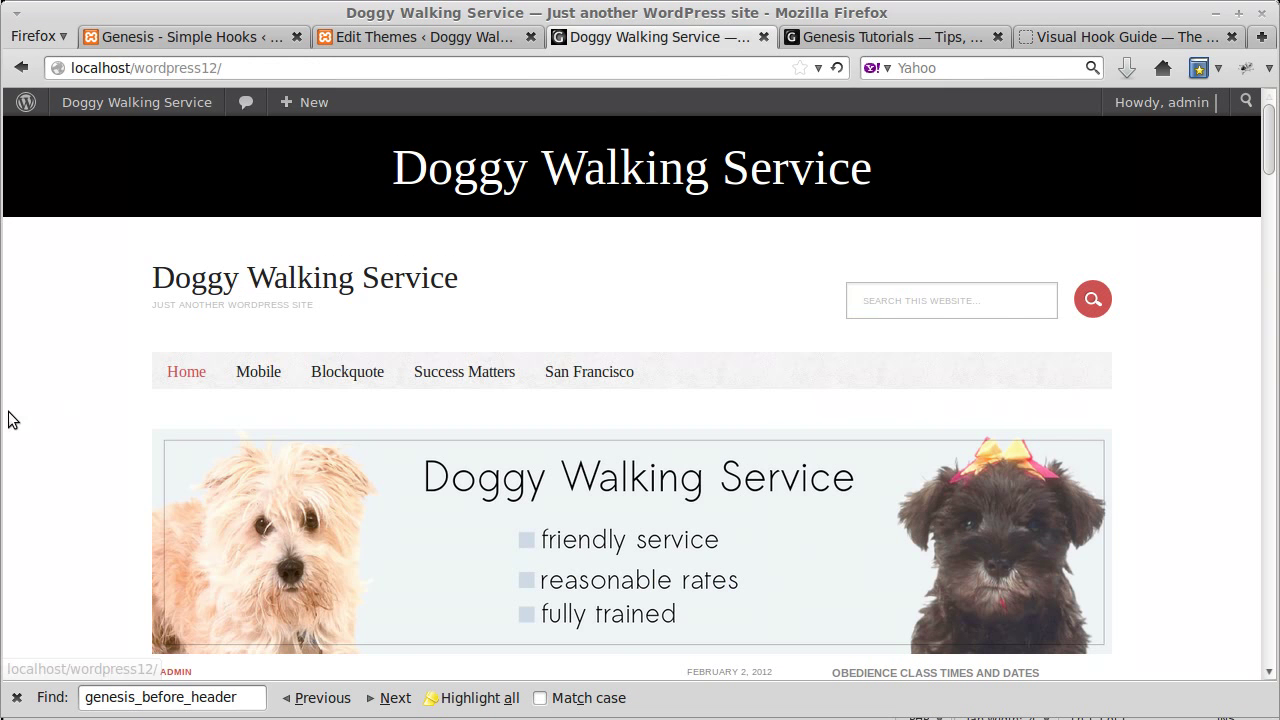
scroll(210, 345, down, 10)
scroll(206, 343, down, 1)
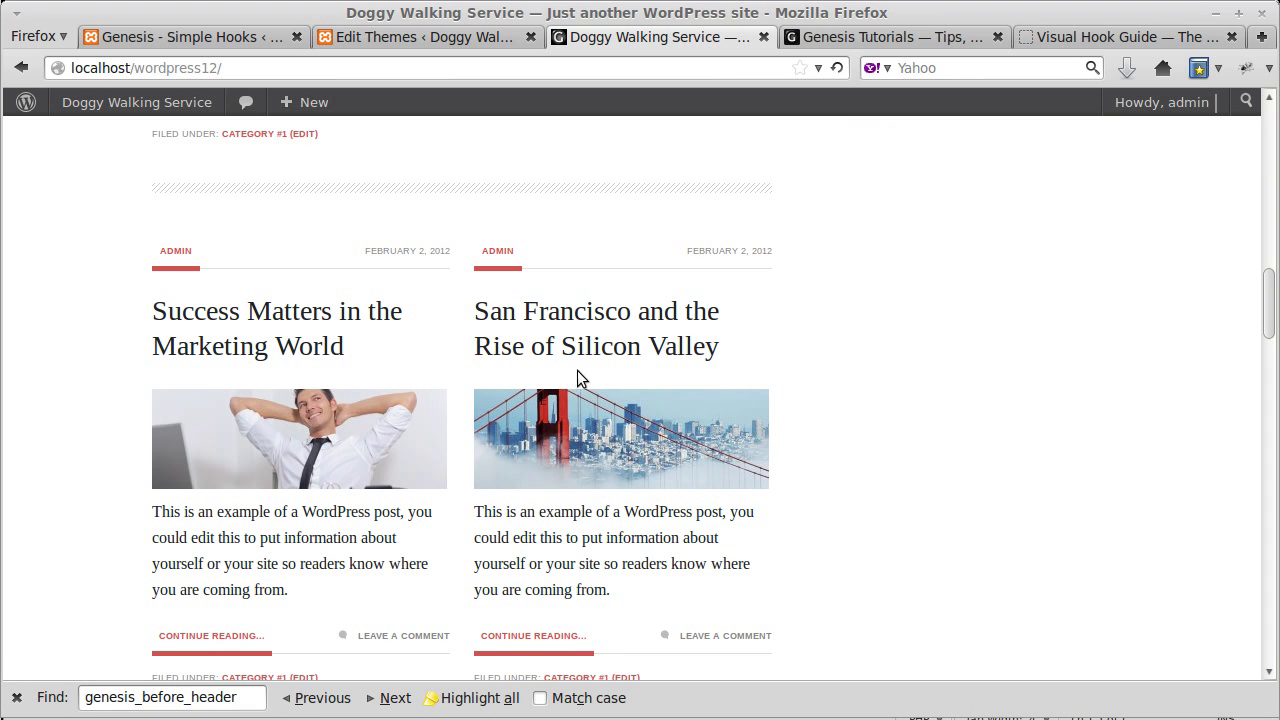
scroll(859, 551, down, 3)
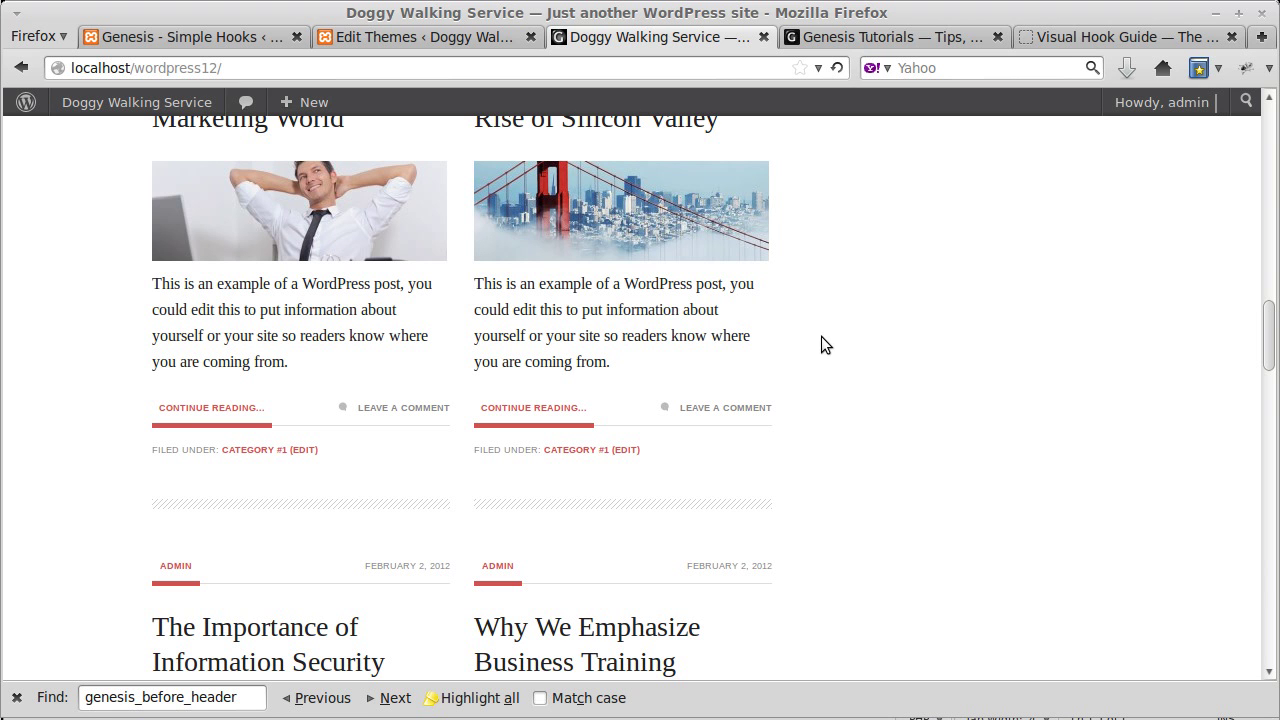
scroll(821, 344, up, 5)
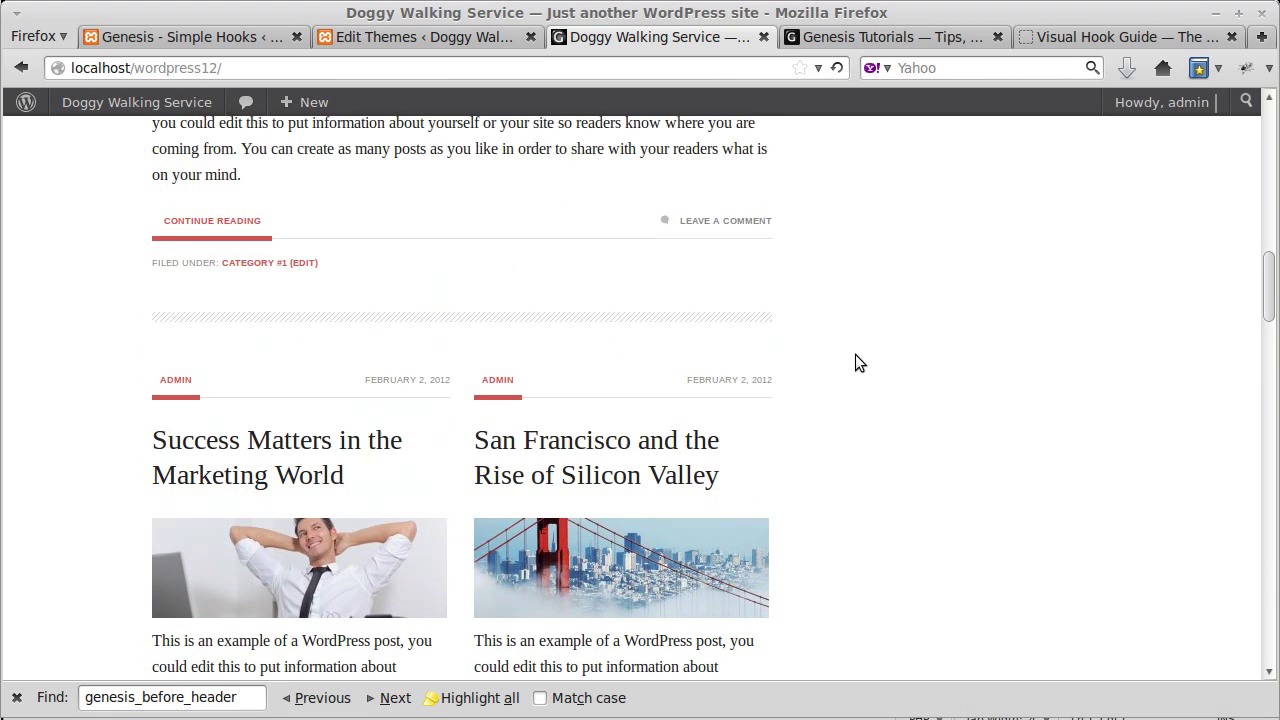
scroll(855, 354, up, 10)
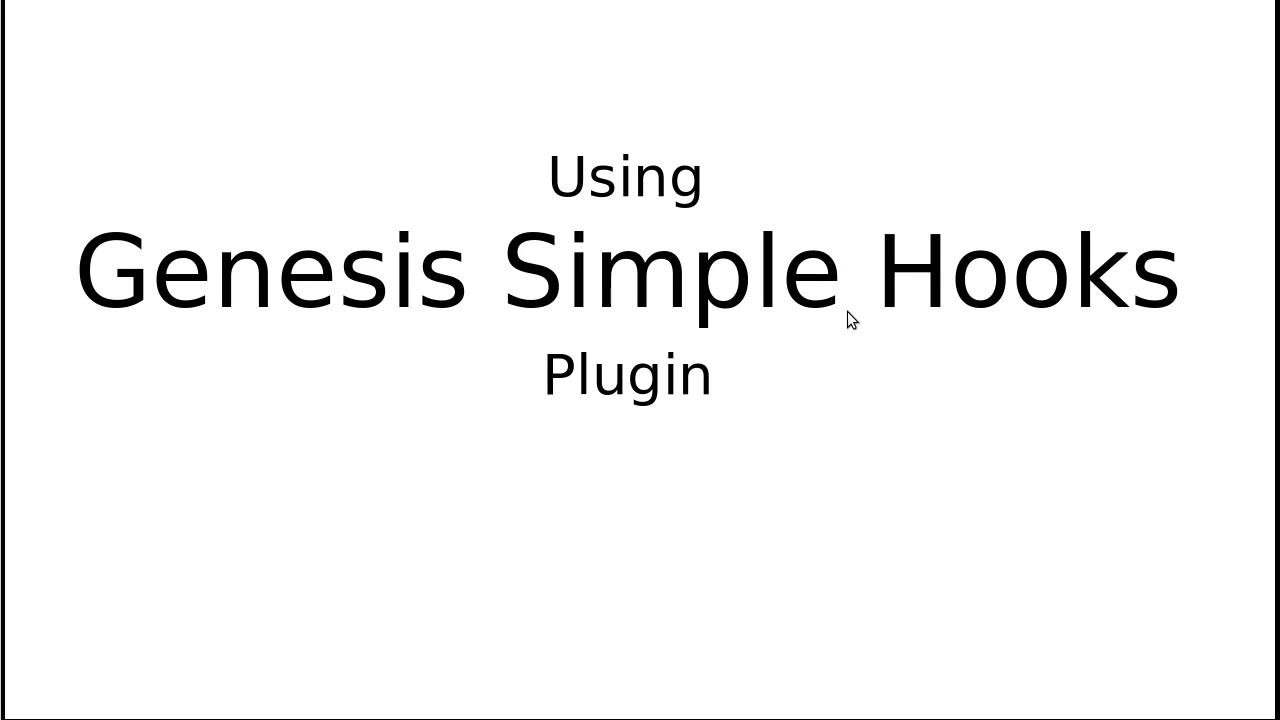
click(726, 328)
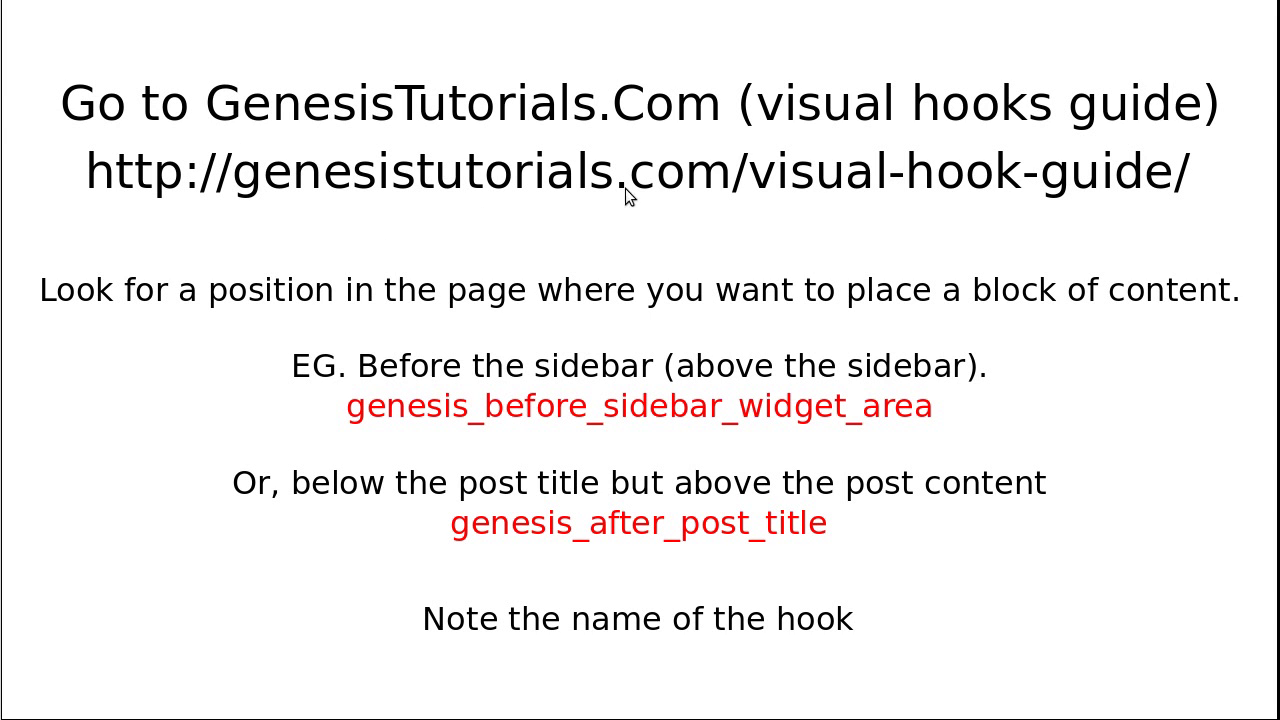
click(804, 428)
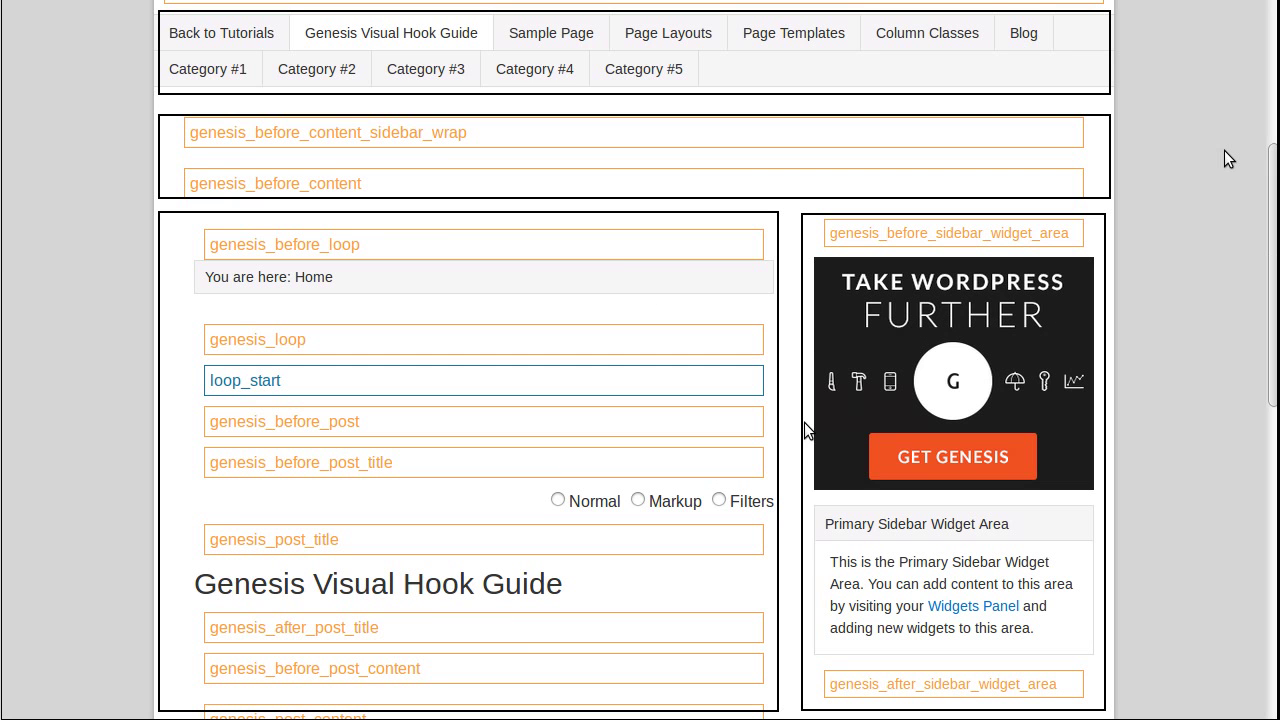